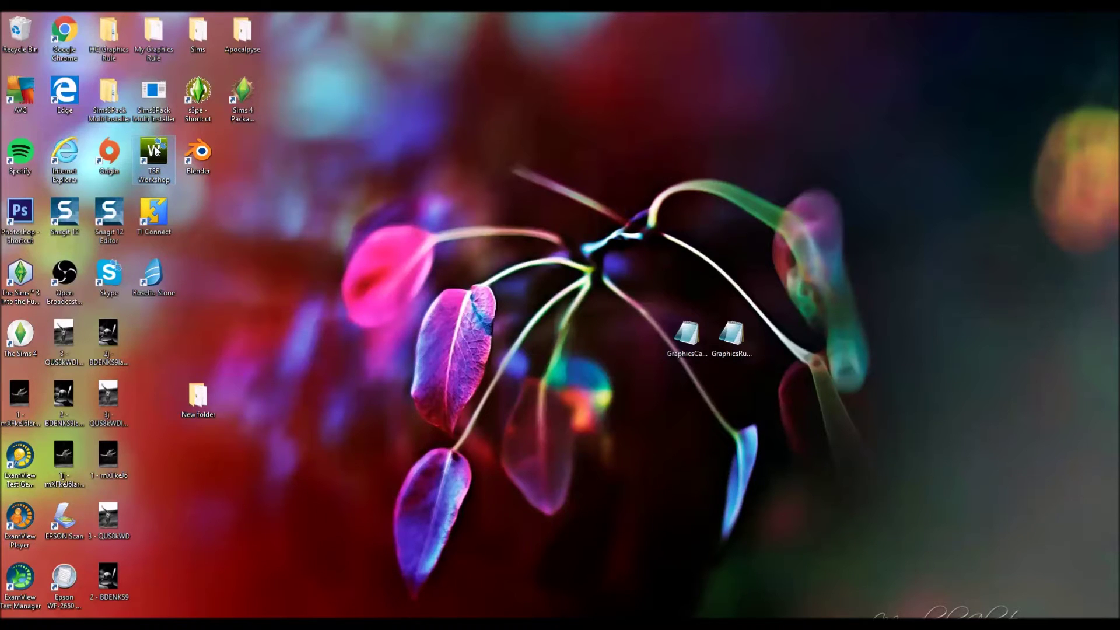
Step: Launch TSR Workshop and bring the New folder window forward in File Explorer
{"action": "double_click", "coordinate": [156, 151]}
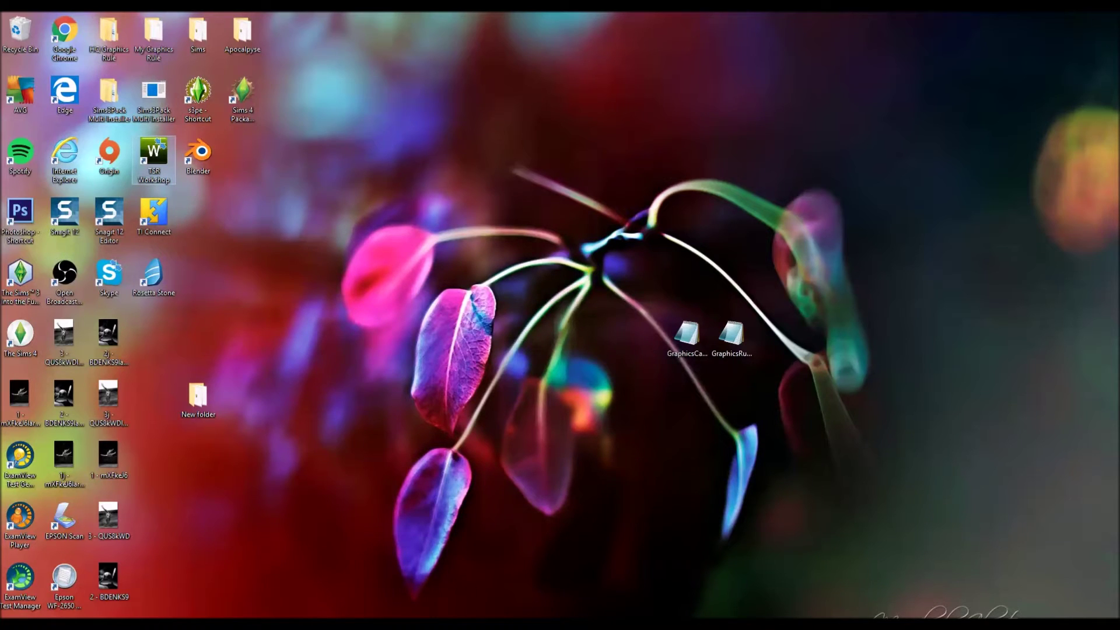
{"action": "mouse_move", "coordinate": [407, 624]}
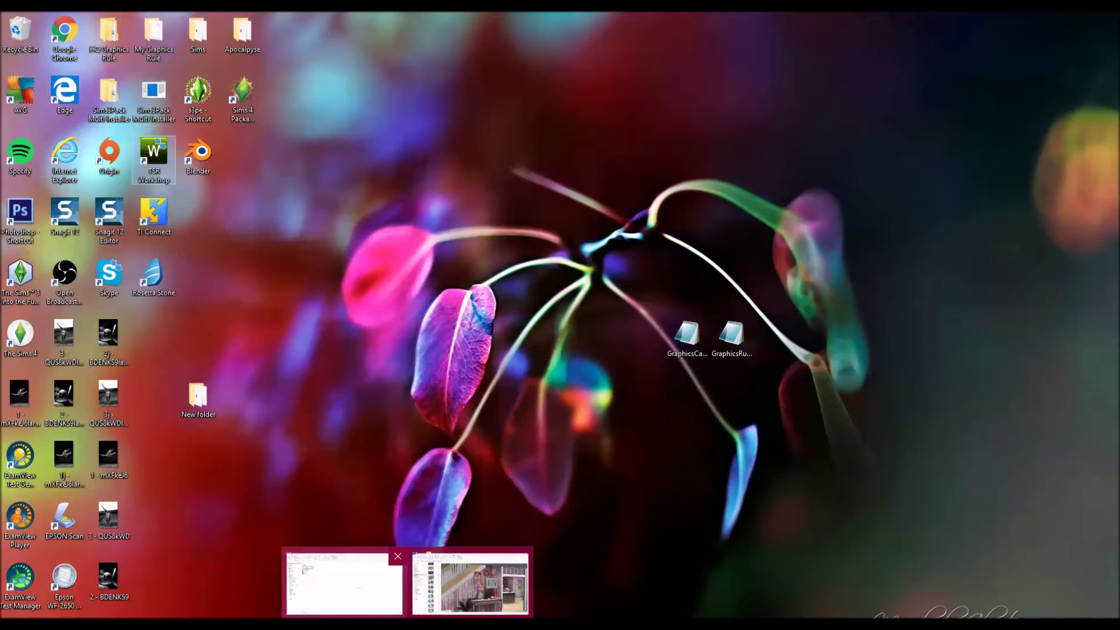
{"action": "left_click", "coordinate": [345, 584]}
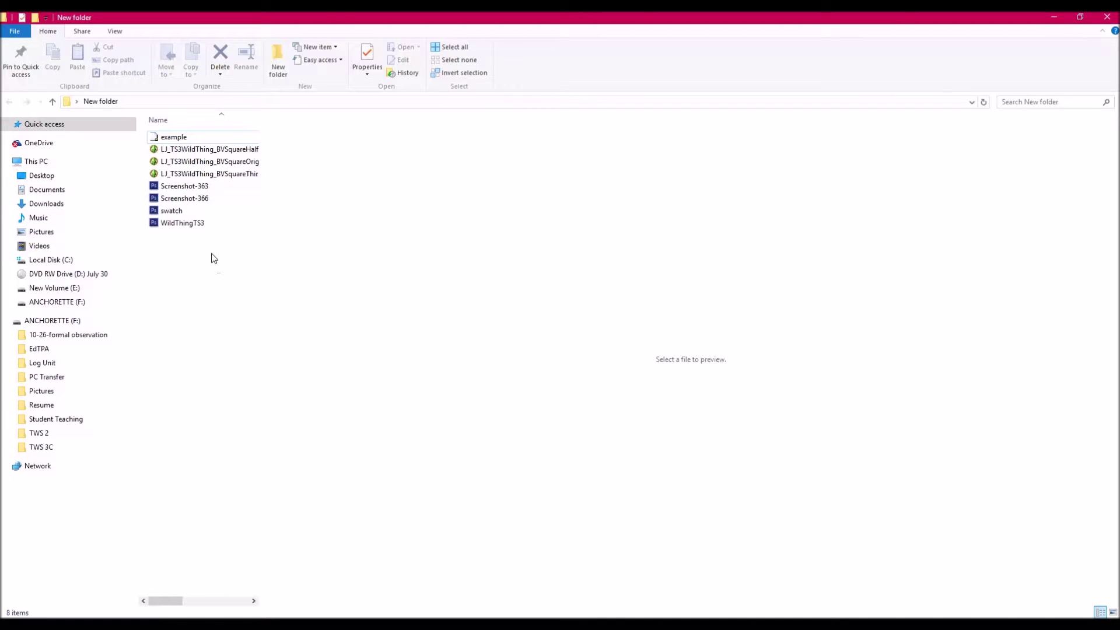
Step: Preview Screenshot-363 and Screenshot-366 back and forth in the New folder
{"action": "left_click", "coordinate": [190, 187]}
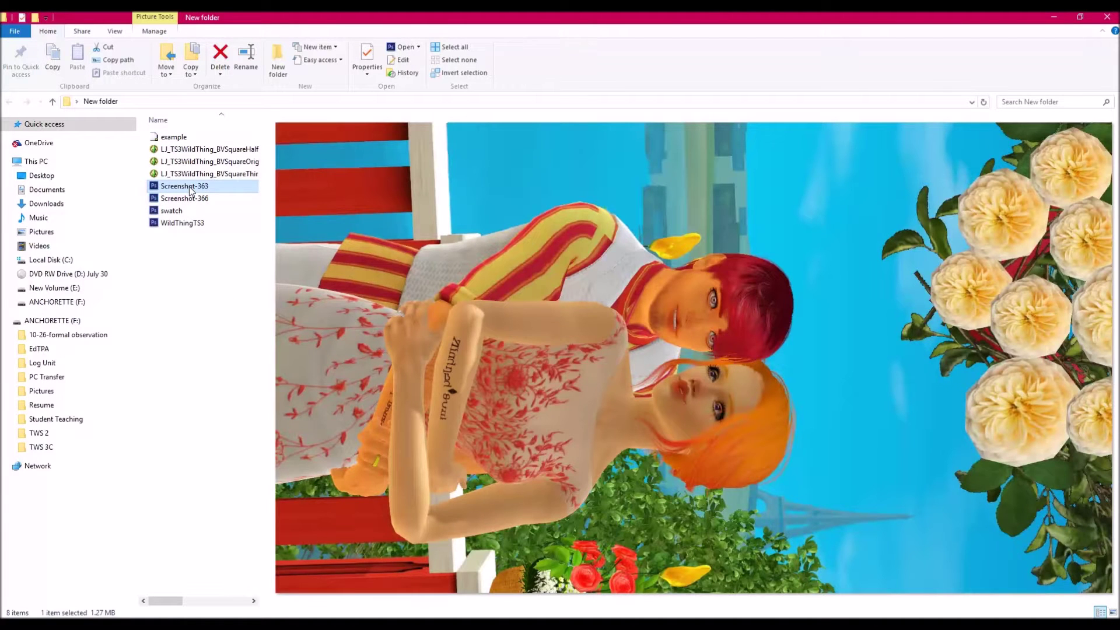
{"action": "left_click", "coordinate": [194, 201]}
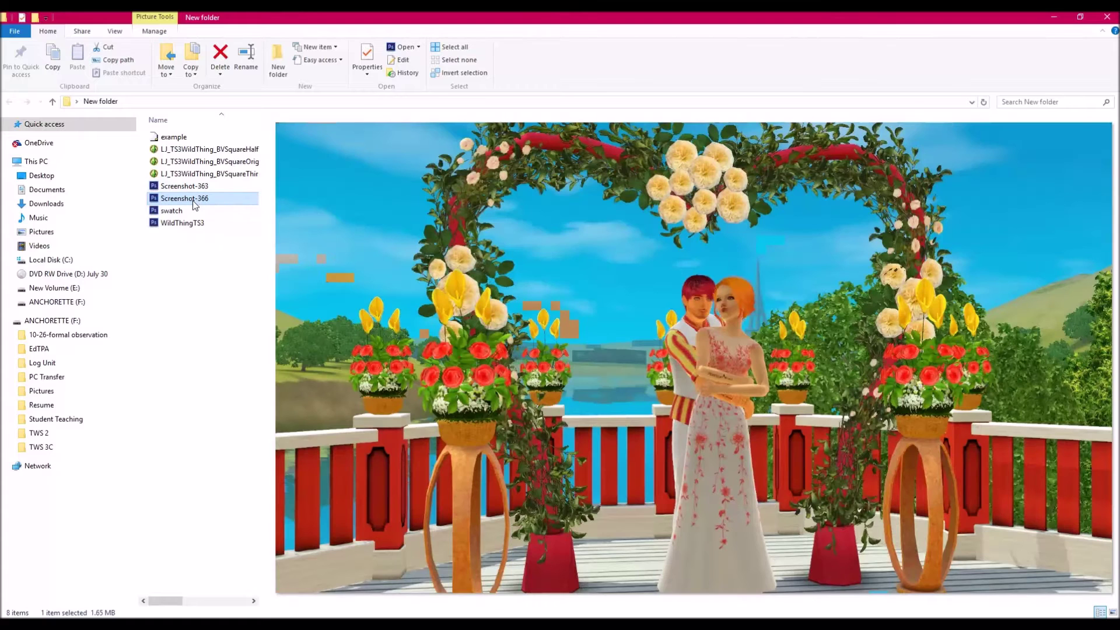
{"action": "key", "text": "Up"}
{"action": "key", "text": "Down"}
{"action": "key", "text": "Up"}
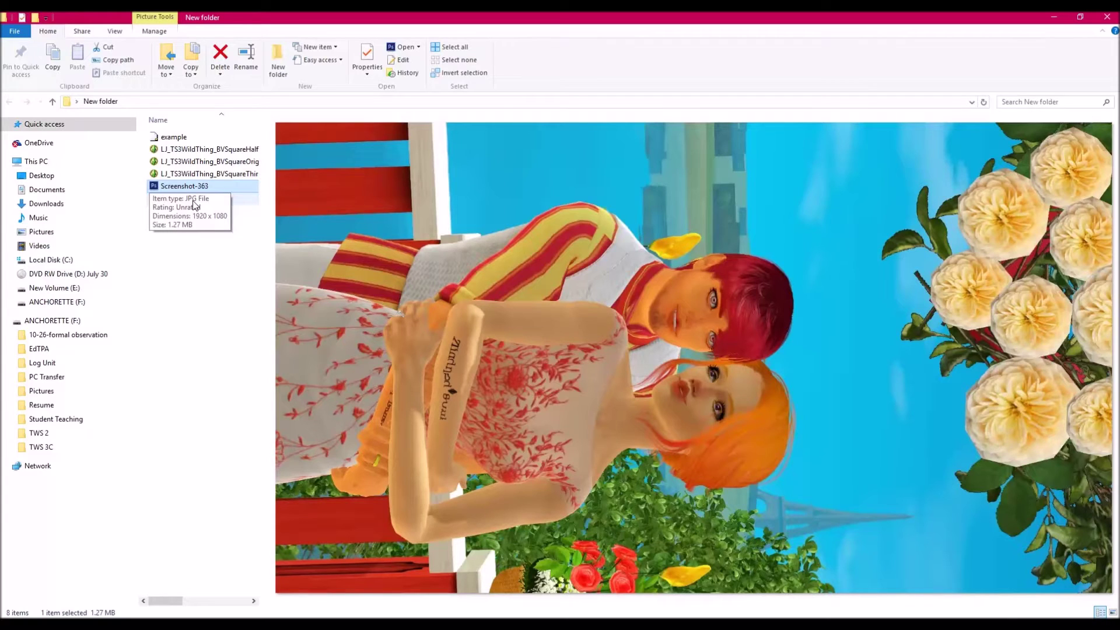
Step: Compare the wedding arch and close-up screenshots again, then open example.wrk in TSR Workshop
{"action": "left_click", "coordinate": [195, 201]}
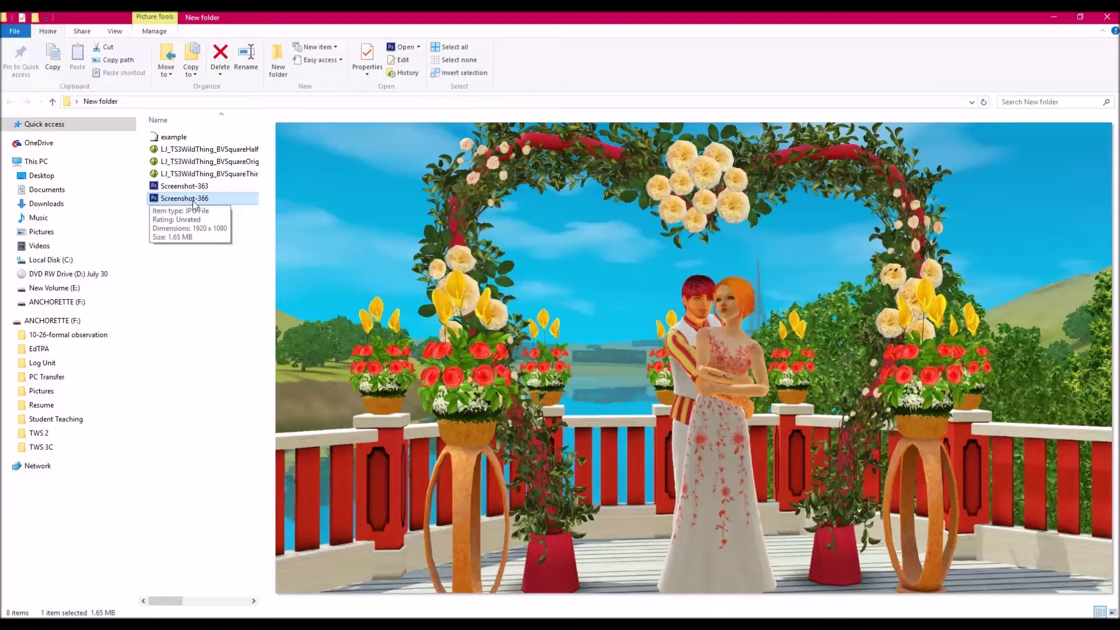
{"action": "left_click", "coordinate": [198, 186]}
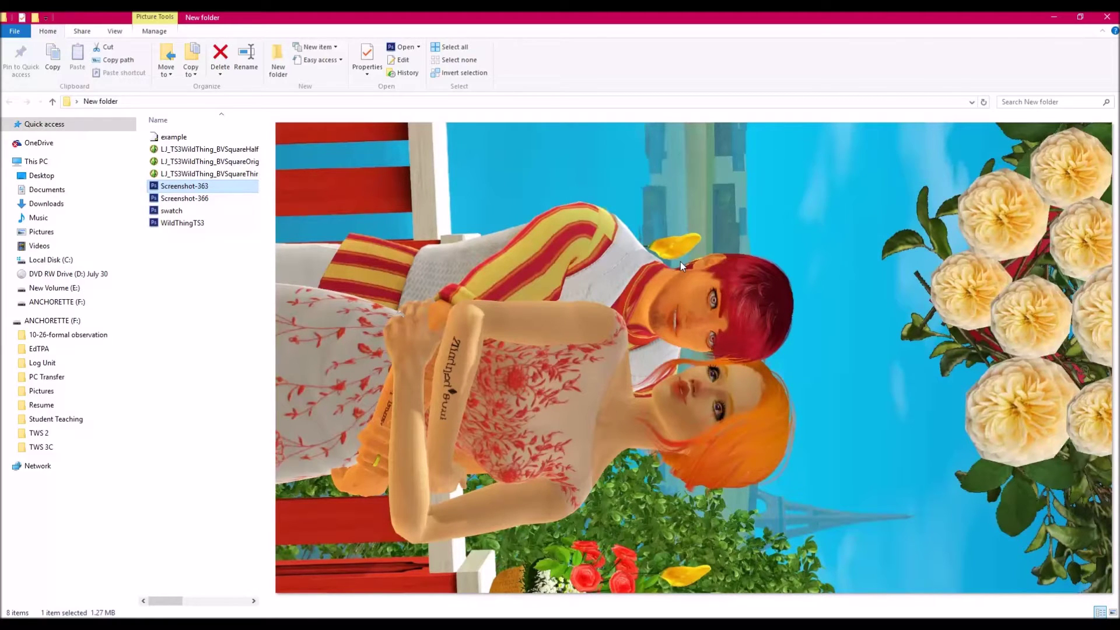
{"action": "left_click", "coordinate": [220, 202]}
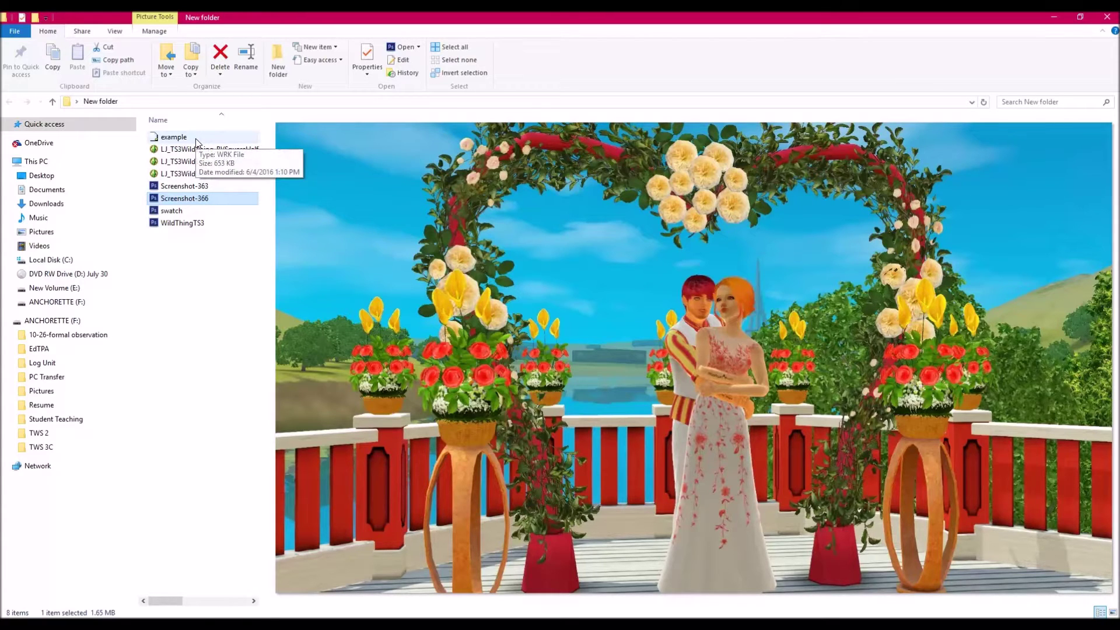
{"action": "double_click", "coordinate": [196, 142]}
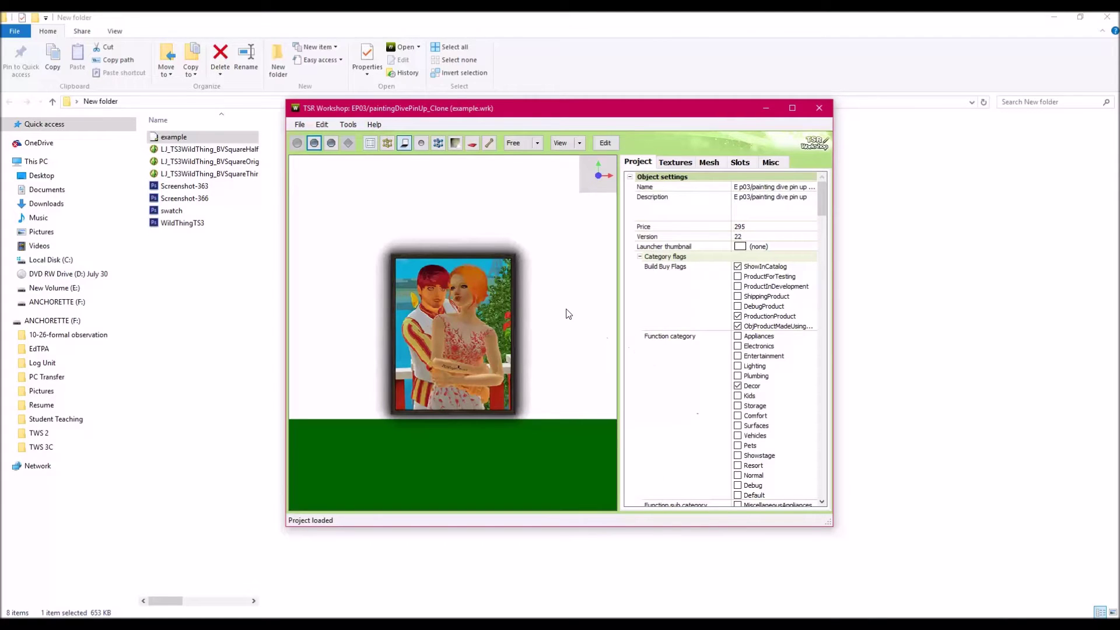
Step: Zoom in and out on the framed wedding painting in the example.wrk 3D preview
{"action": "scroll", "coordinate": [568, 314], "scroll_direction": "down", "scroll_amount": 3}
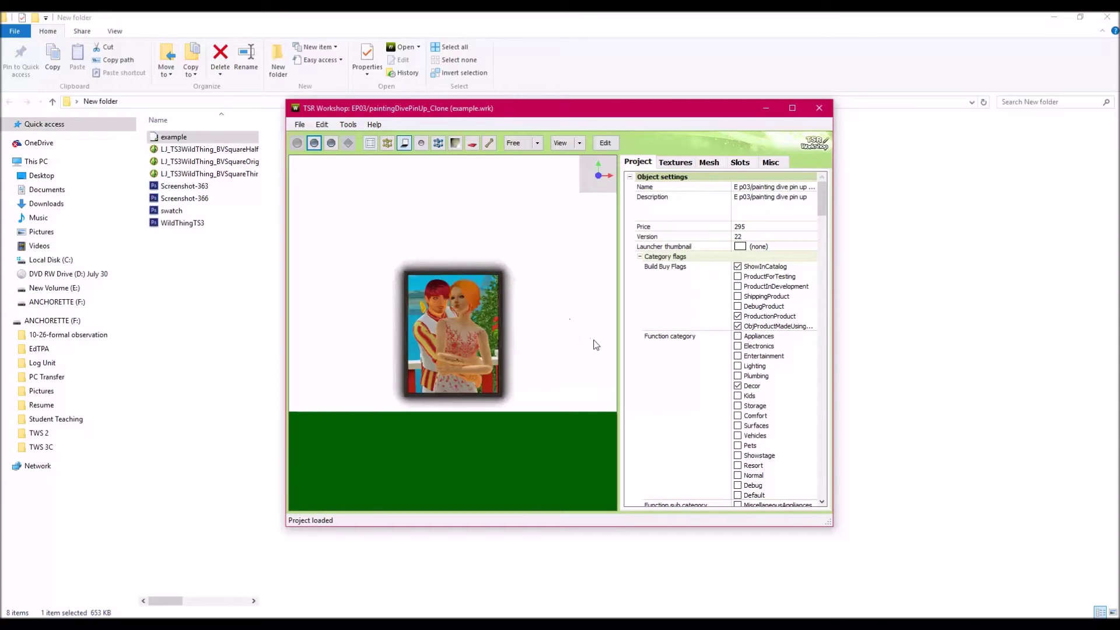
{"action": "scroll", "coordinate": [596, 350], "scroll_direction": "down", "scroll_amount": 2}
{"action": "scroll", "coordinate": [596, 352], "scroll_direction": "up", "scroll_amount": 4}
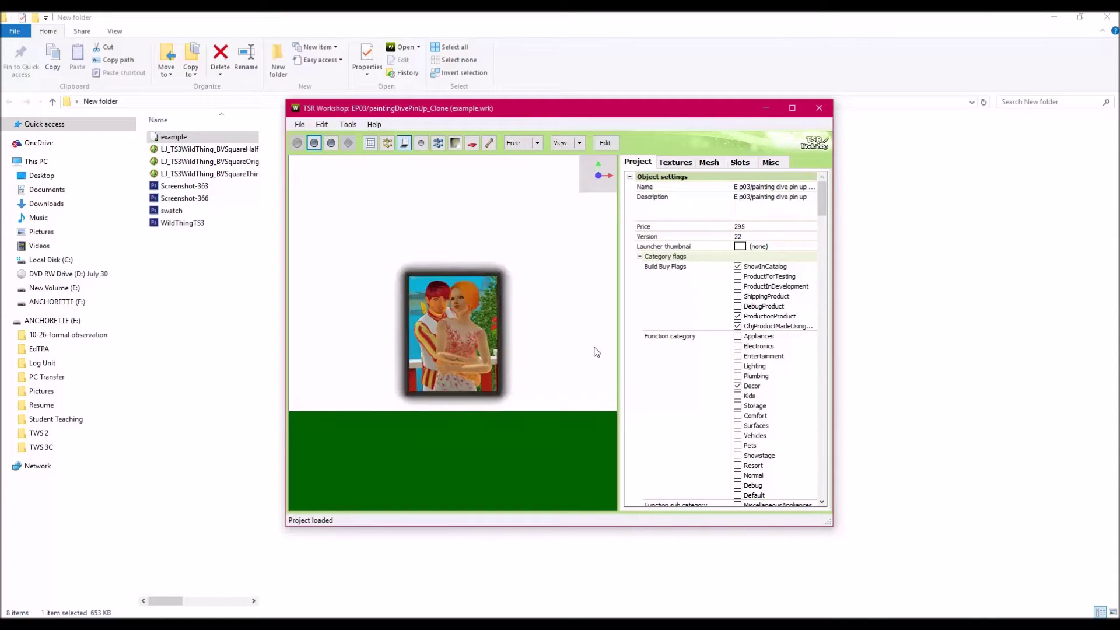
{"action": "scroll", "coordinate": [591, 348], "scroll_direction": "up", "scroll_amount": 8}
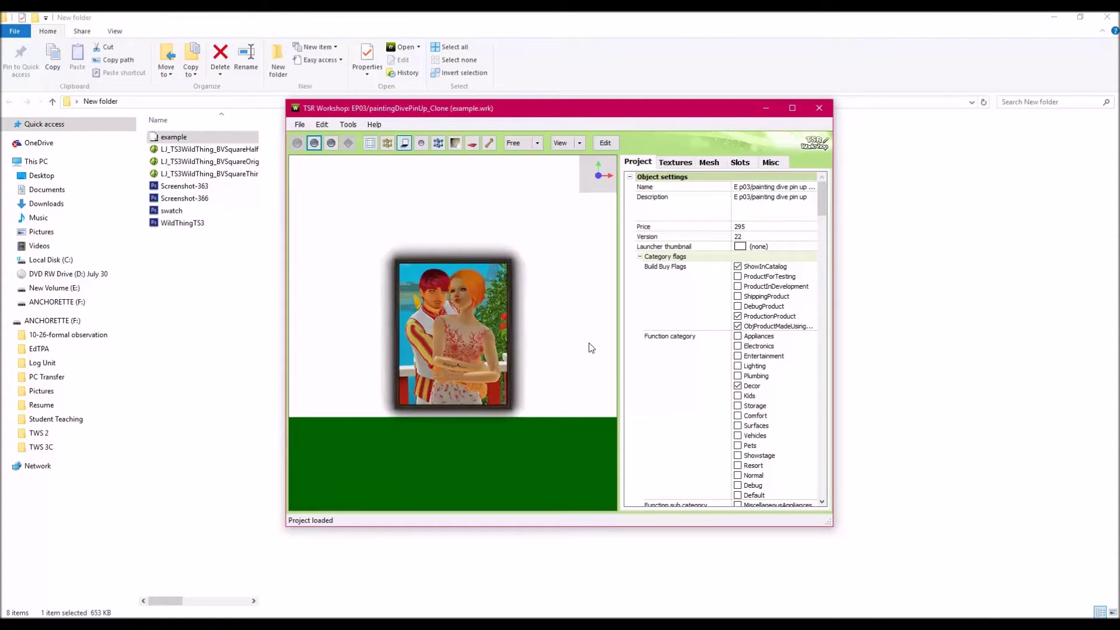
{"action": "scroll", "coordinate": [588, 343], "scroll_direction": "up", "scroll_amount": 5}
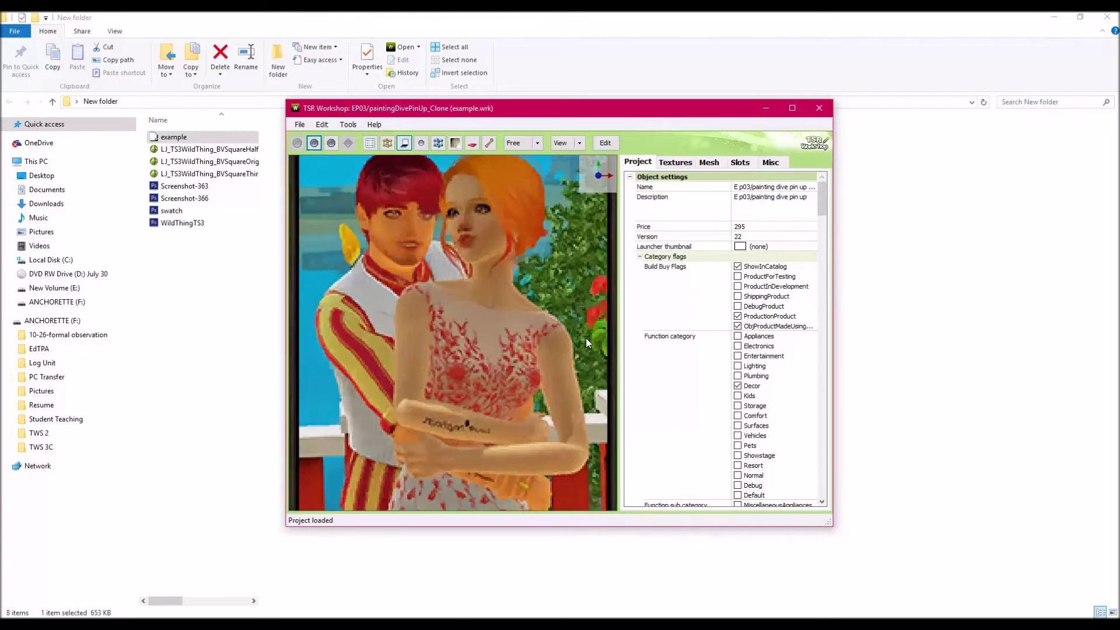
{"action": "scroll", "coordinate": [585, 343], "scroll_direction": "down", "scroll_amount": 10}
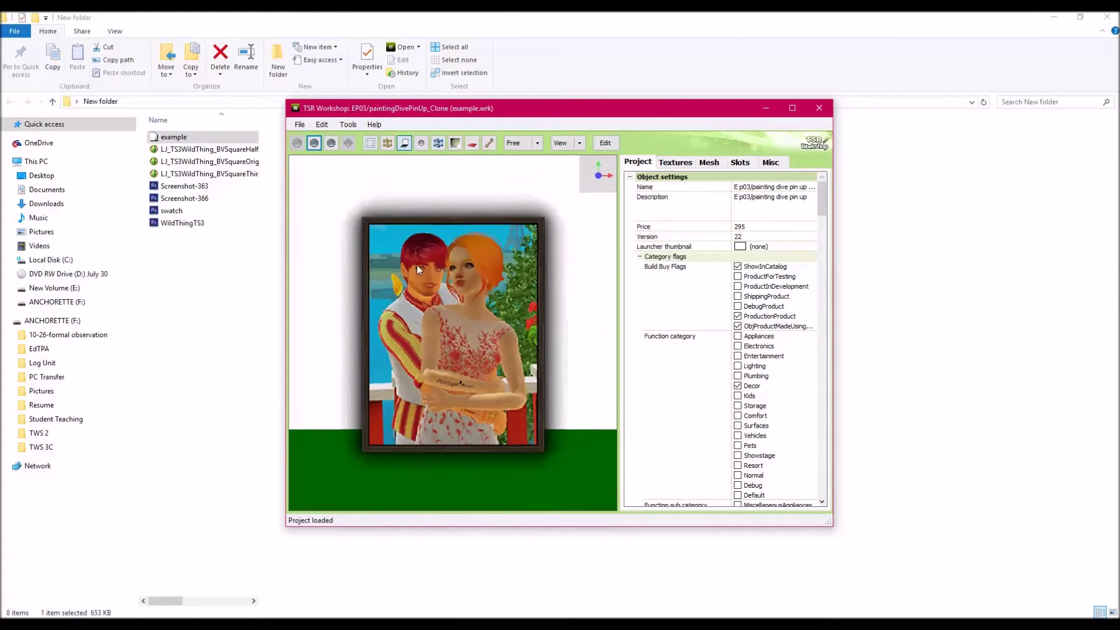
{"action": "scroll", "coordinate": [564, 288], "scroll_direction": "down", "scroll_amount": 2}
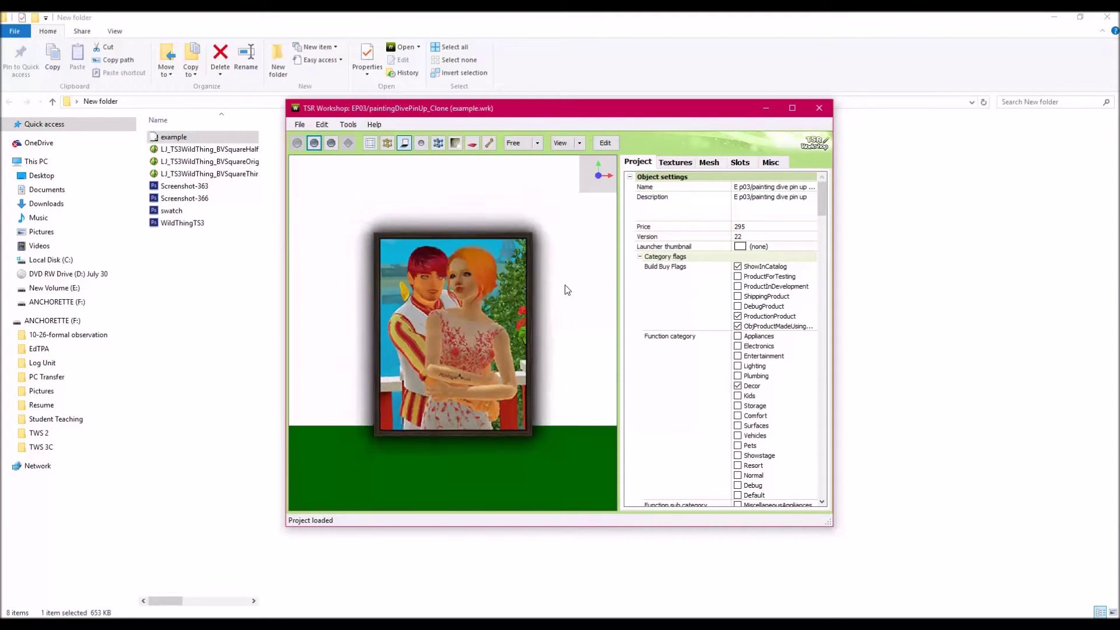
{"action": "scroll", "coordinate": [565, 288], "scroll_direction": "down", "scroll_amount": 3}
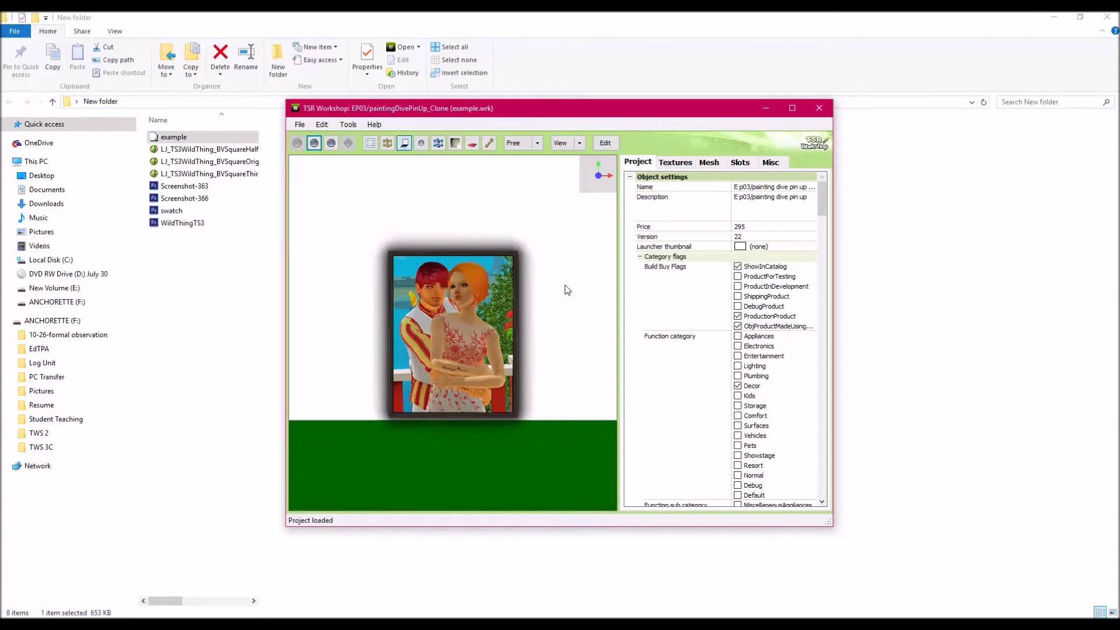
{"action": "scroll", "coordinate": [567, 289], "scroll_direction": "down", "scroll_amount": 3}
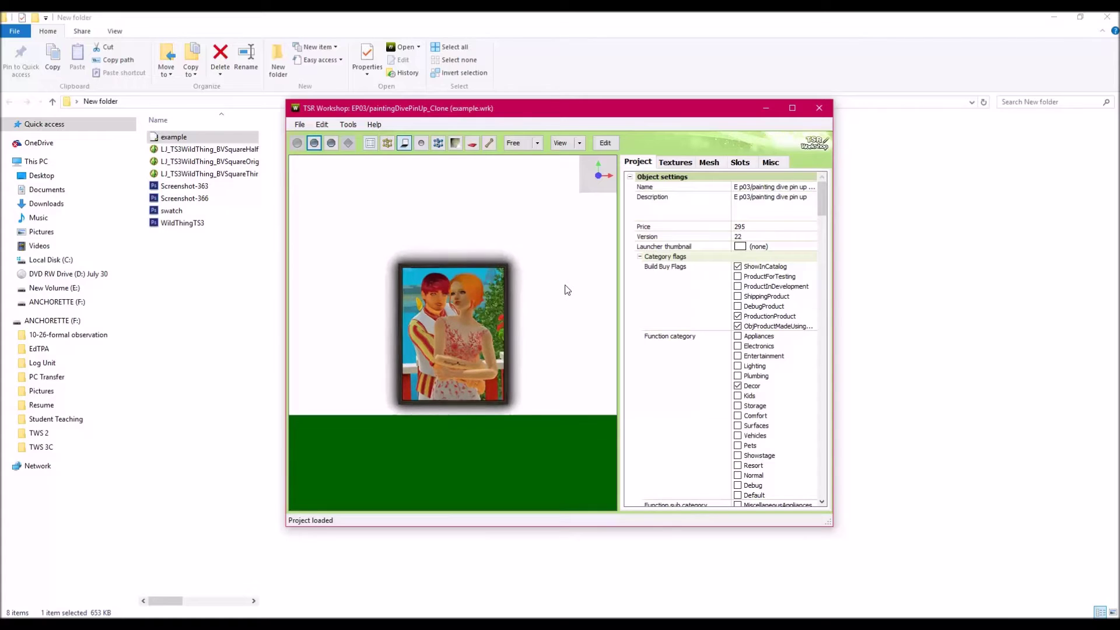
Step: Show the painting's Textures settings with the paintingDivePinUp texture set and scroll through them
{"action": "left_click", "coordinate": [674, 163]}
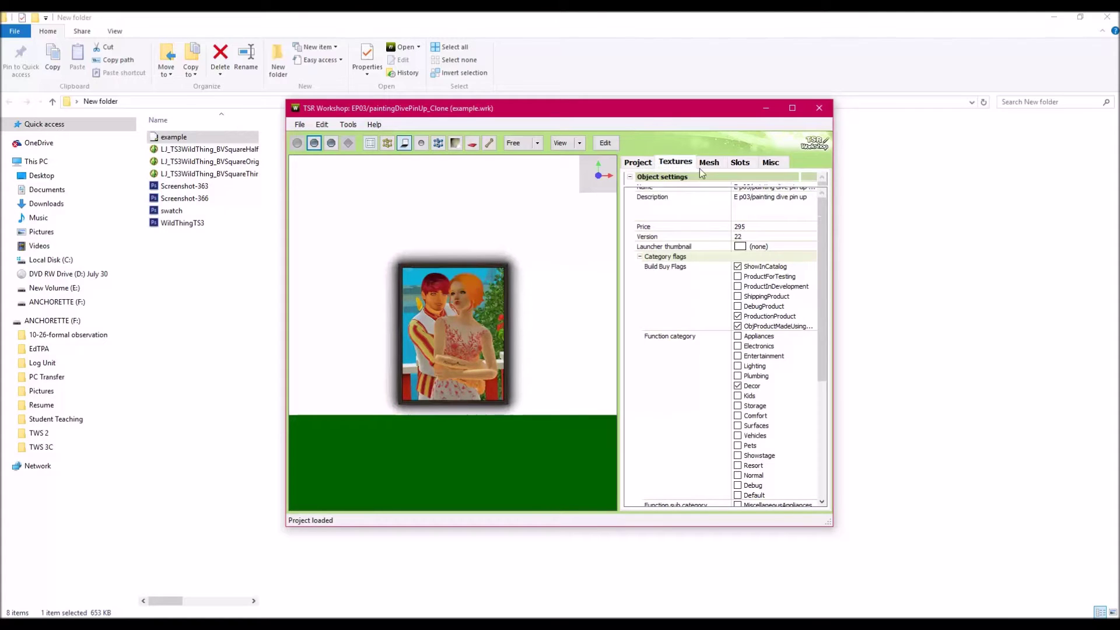
{"action": "left_click", "coordinate": [722, 180]}
{"action": "left_click", "coordinate": [684, 200]}
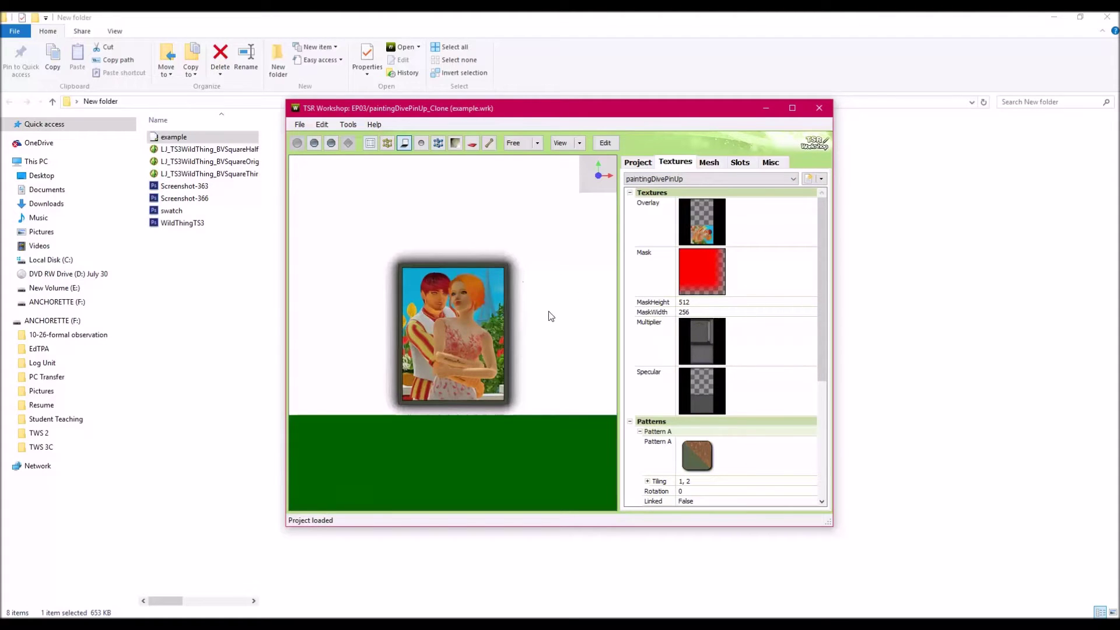
{"action": "scroll", "coordinate": [549, 311], "scroll_direction": "up", "scroll_amount": 5}
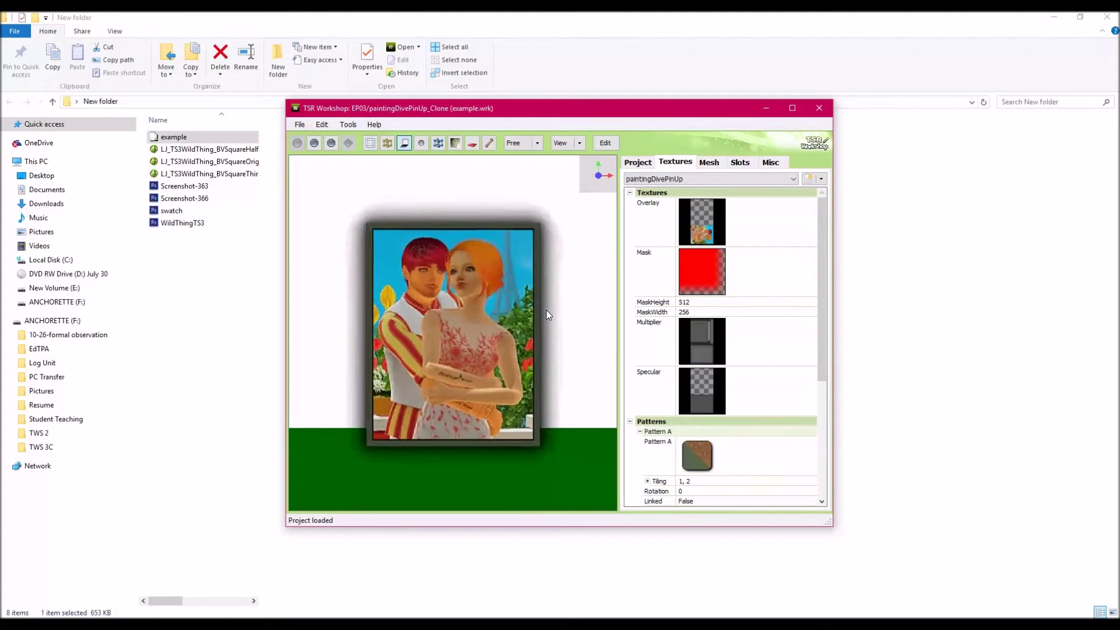
{"action": "scroll", "coordinate": [545, 309], "scroll_direction": "up", "scroll_amount": 3}
{"action": "scroll", "coordinate": [545, 309], "scroll_direction": "down", "scroll_amount": 8}
{"action": "scroll", "coordinate": [546, 312], "scroll_direction": "up", "scroll_amount": 3}
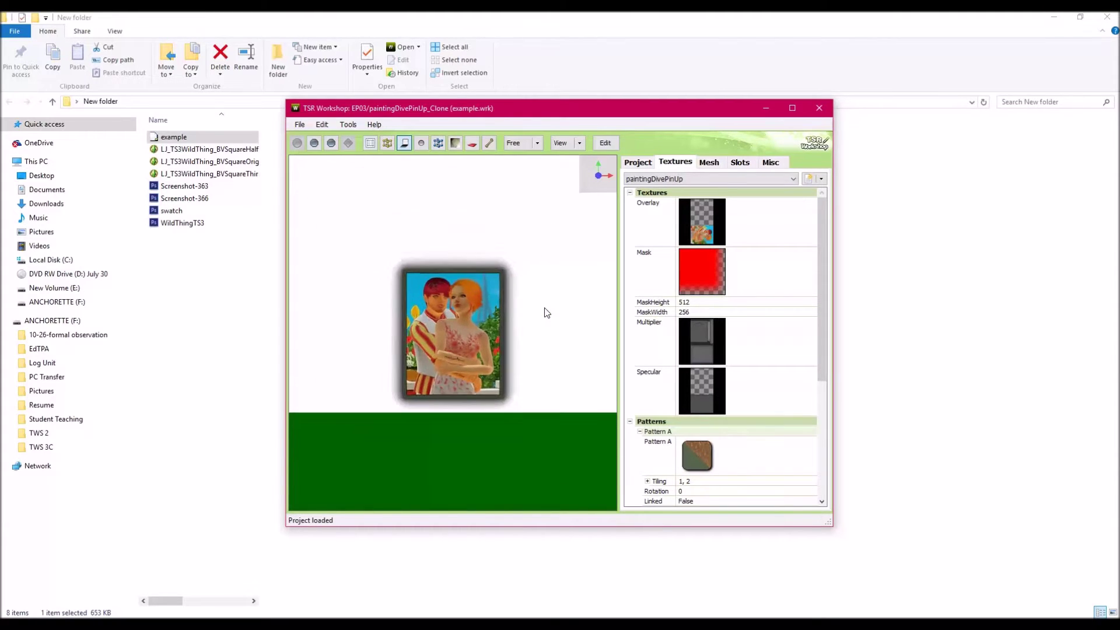
{"action": "scroll", "coordinate": [546, 312], "scroll_direction": "up", "scroll_amount": 1}
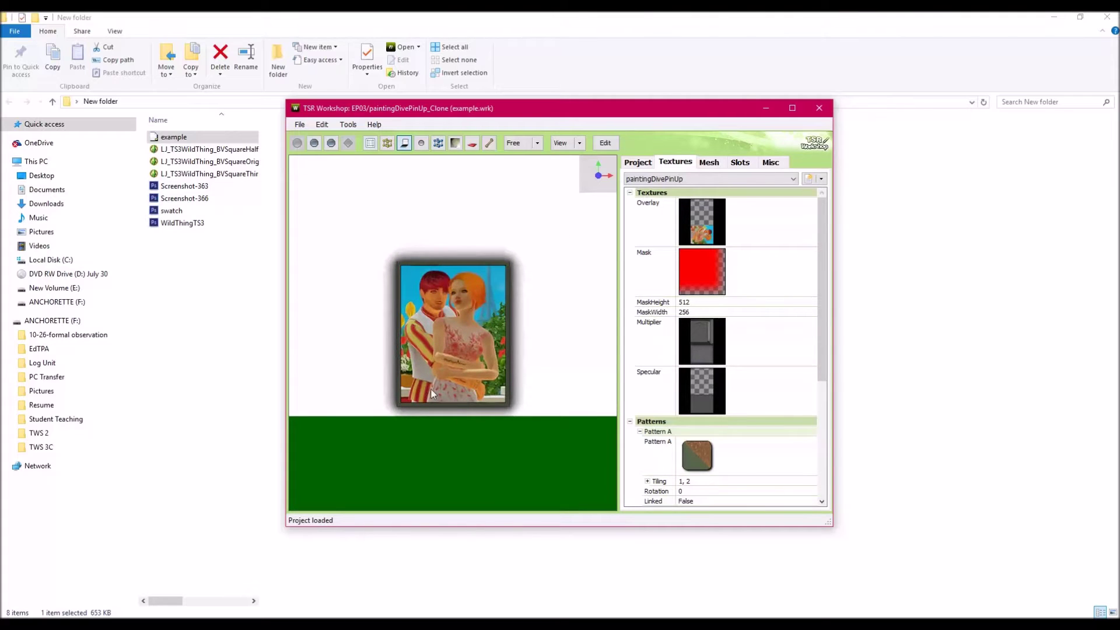
Step: Switch between the paintingDivePinUp texture sets, then decline the Fetch data? online check
{"action": "left_click", "coordinate": [676, 180]}
{"action": "left_click", "coordinate": [675, 191]}
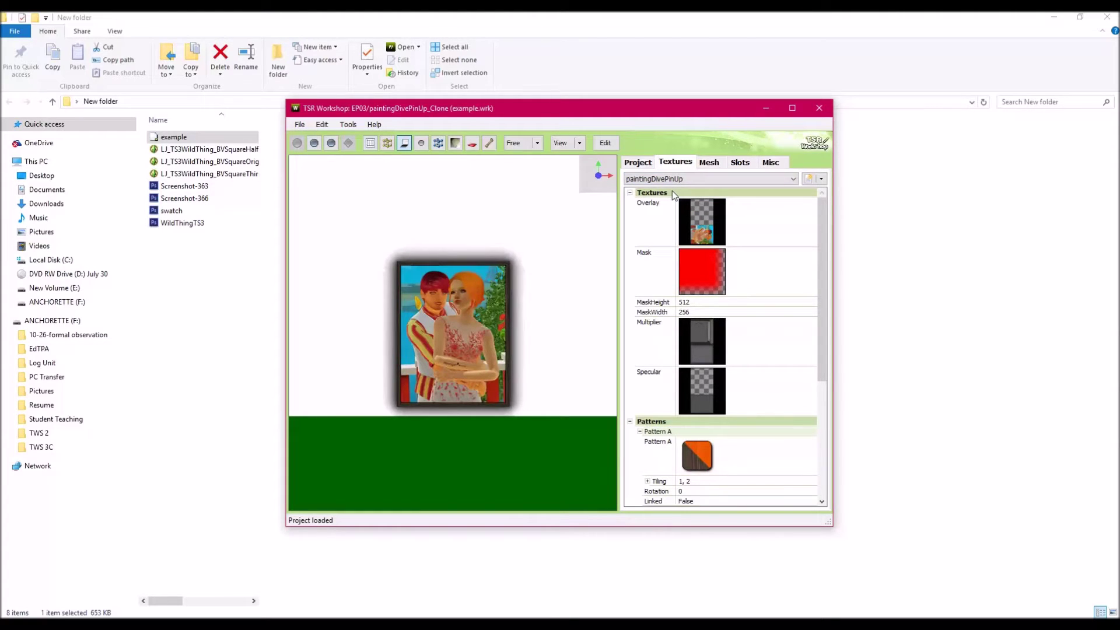
{"action": "left_click", "coordinate": [674, 180]}
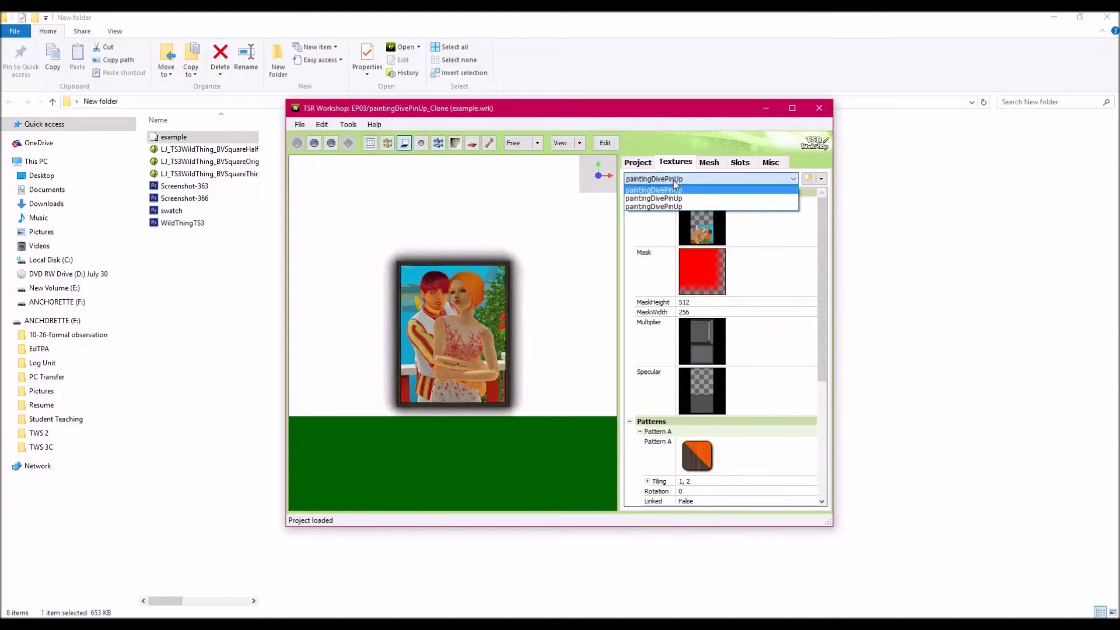
{"action": "left_click", "coordinate": [674, 199]}
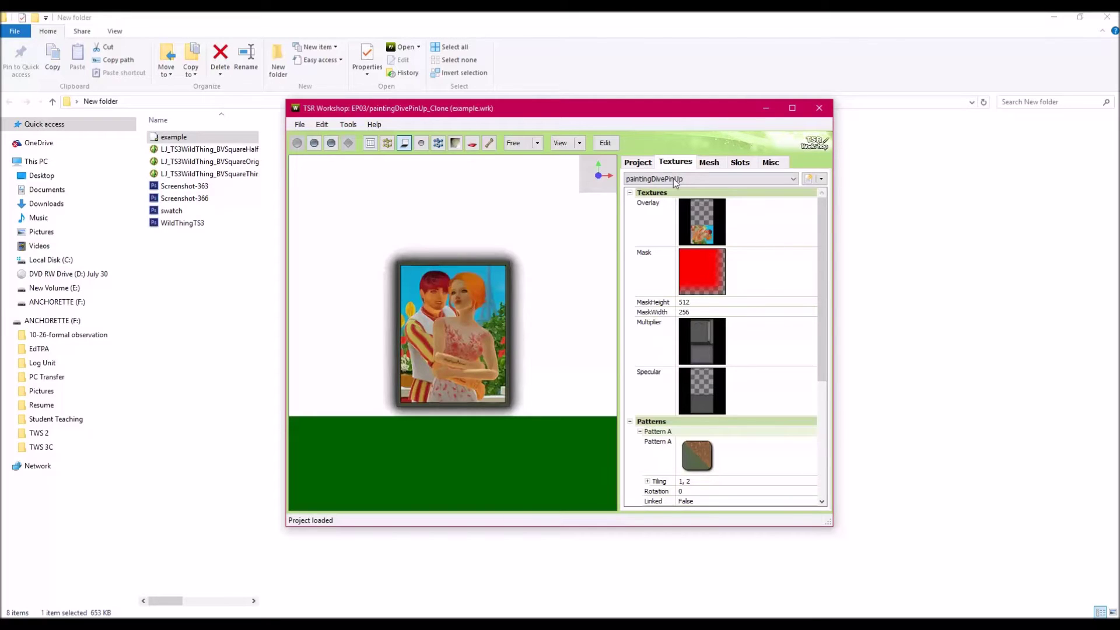
{"action": "left_click", "coordinate": [672, 179]}
{"action": "left_click", "coordinate": [673, 186]}
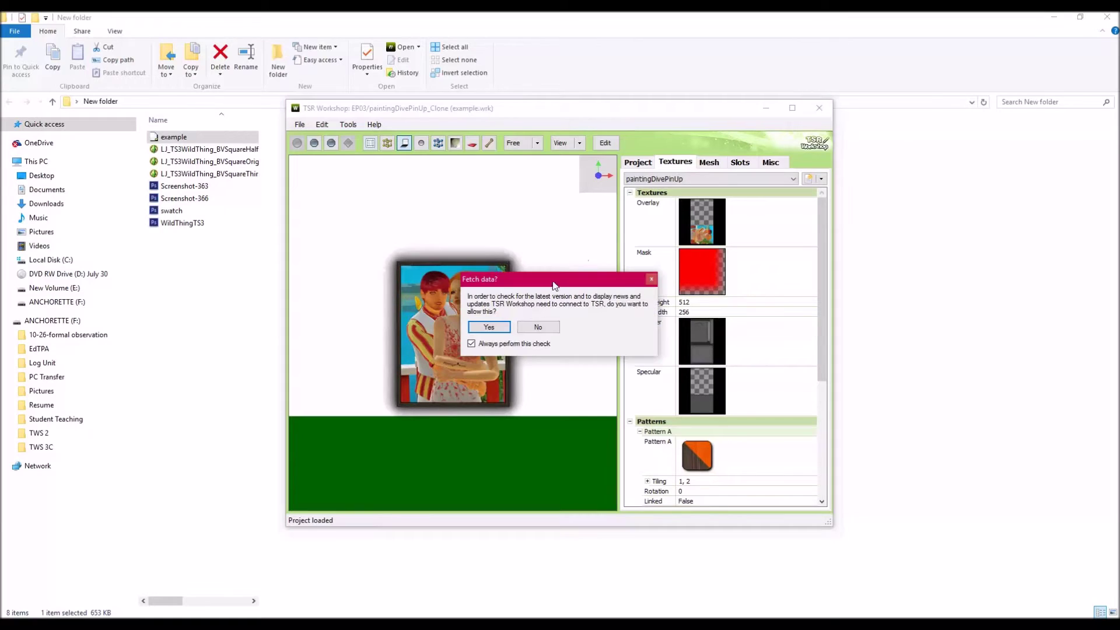
{"action": "left_click", "coordinate": [538, 328]}
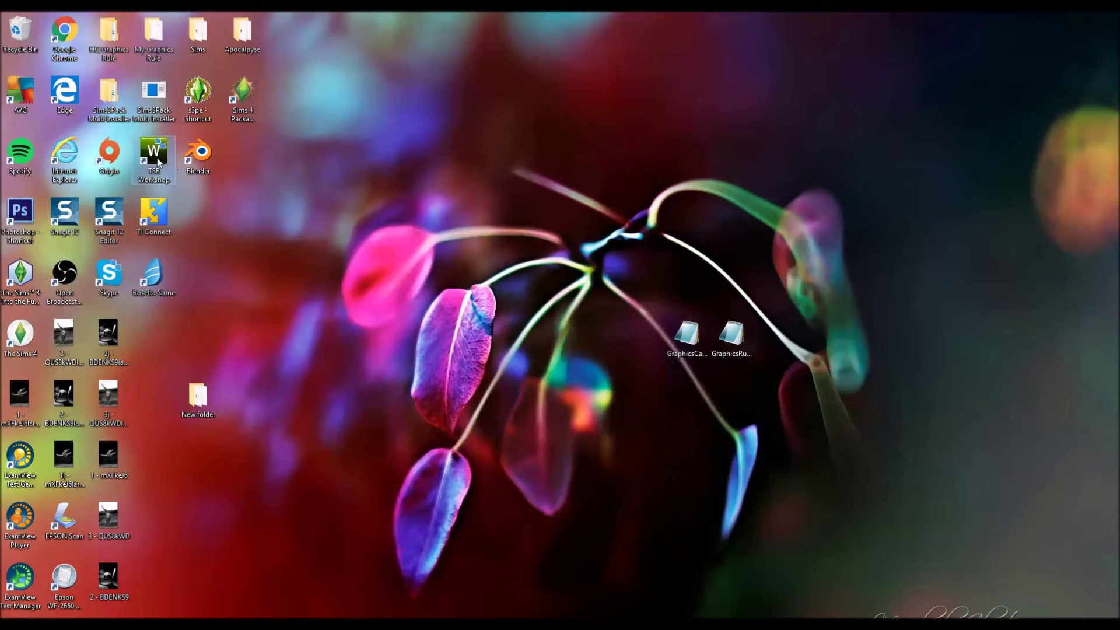
{"action": "double_click", "coordinate": [154, 155]}
{"action": "left_click", "coordinate": [493, 328]}
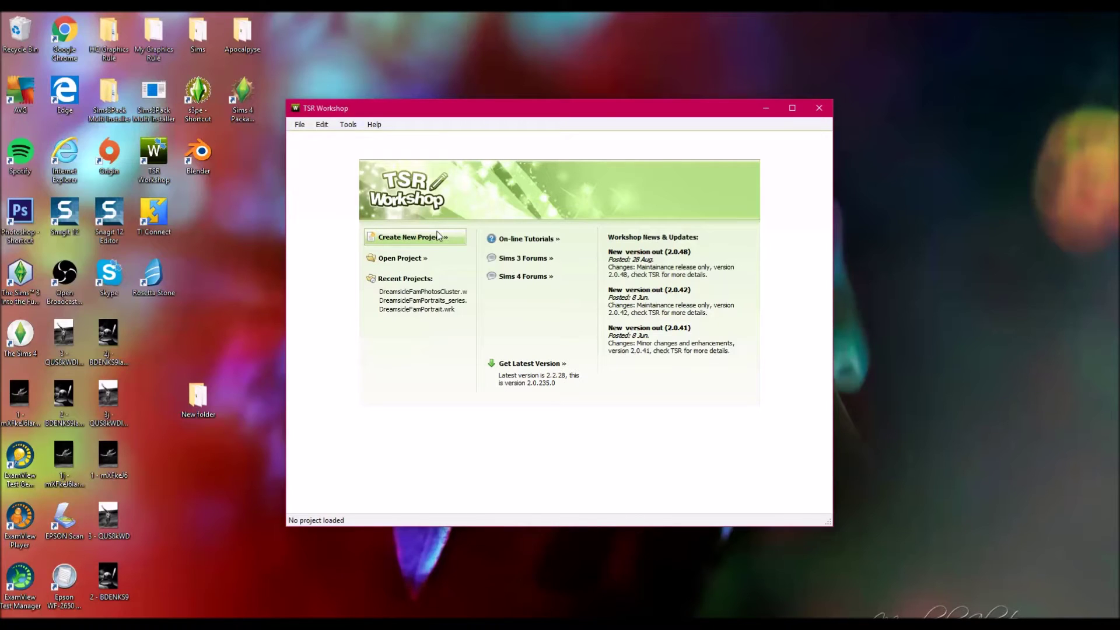
Step: In Preferences > Folders, browse for a path for the Sims 3 Fast lane entry
{"action": "left_click", "coordinate": [322, 125]}
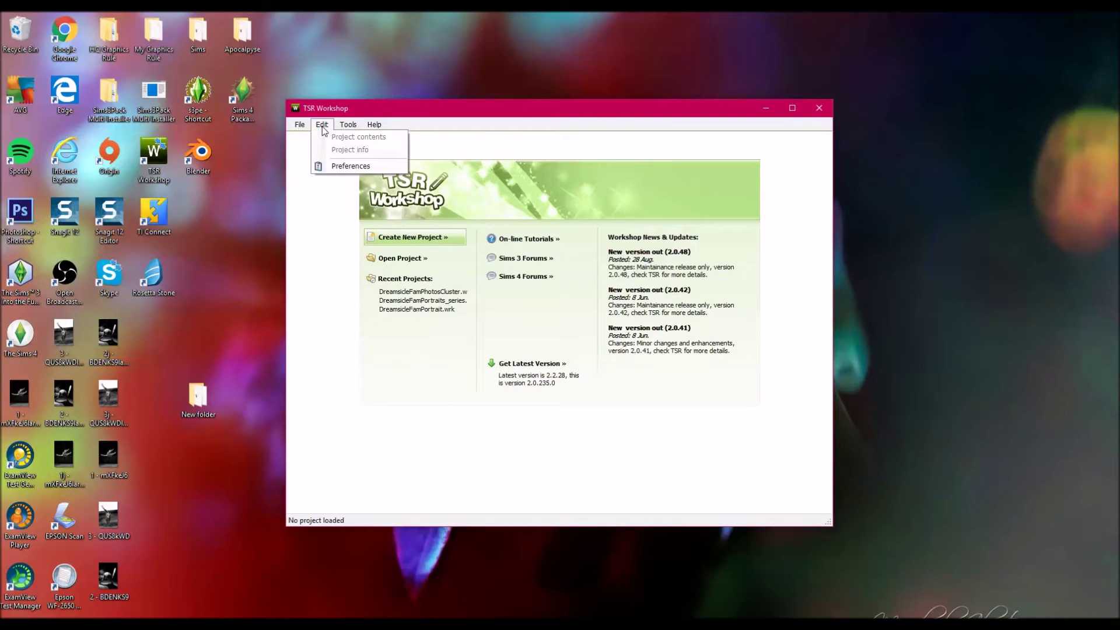
{"action": "left_click", "coordinate": [335, 171]}
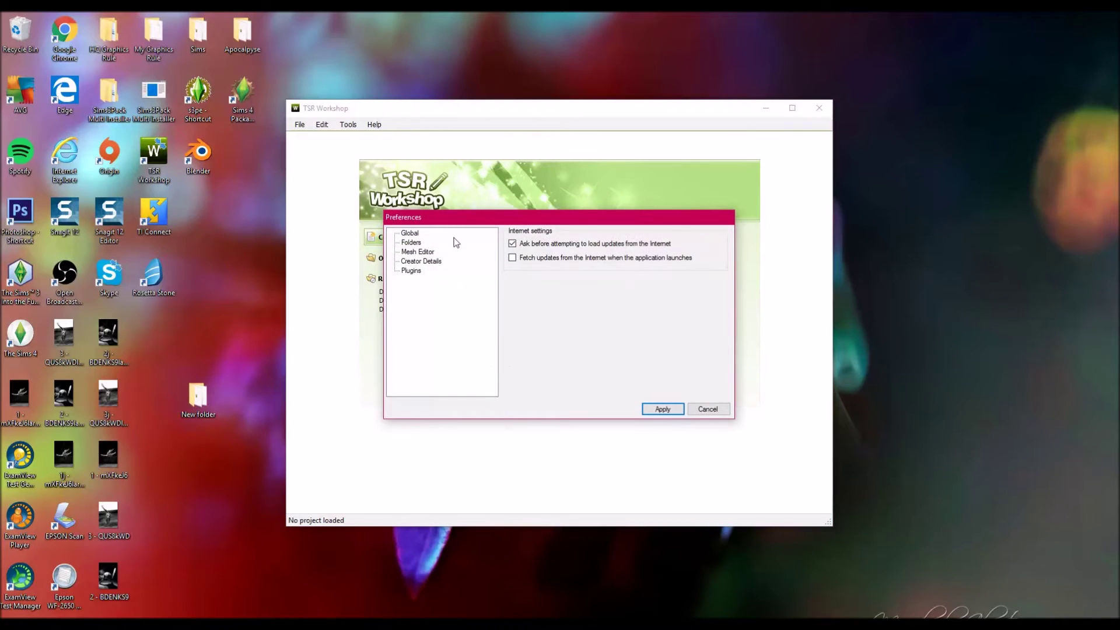
{"action": "left_click", "coordinate": [411, 244]}
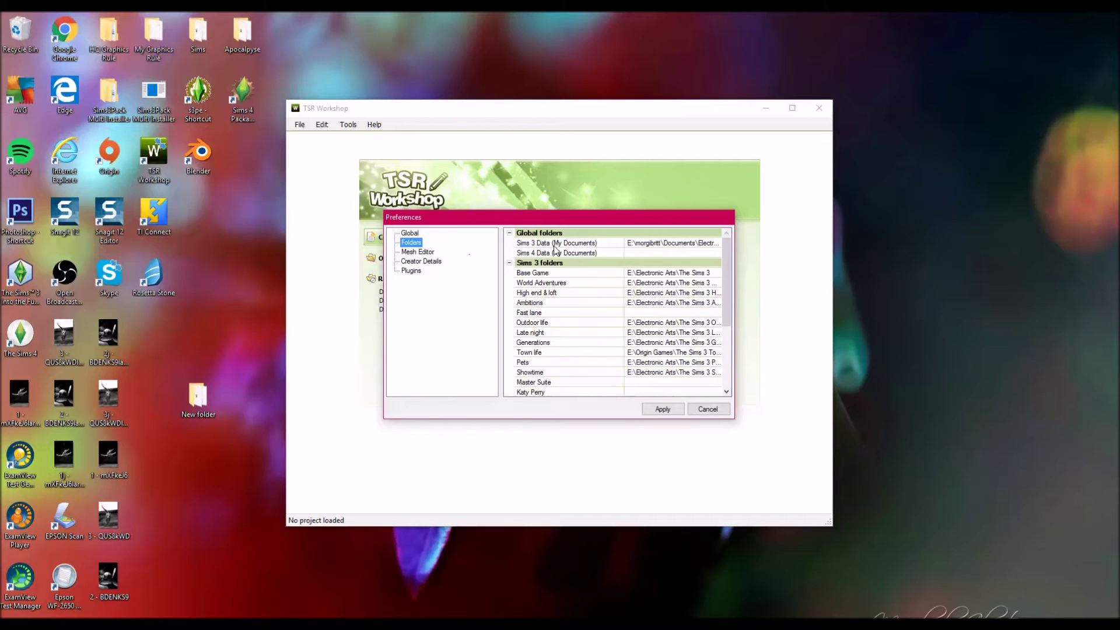
{"action": "left_click", "coordinate": [583, 273]}
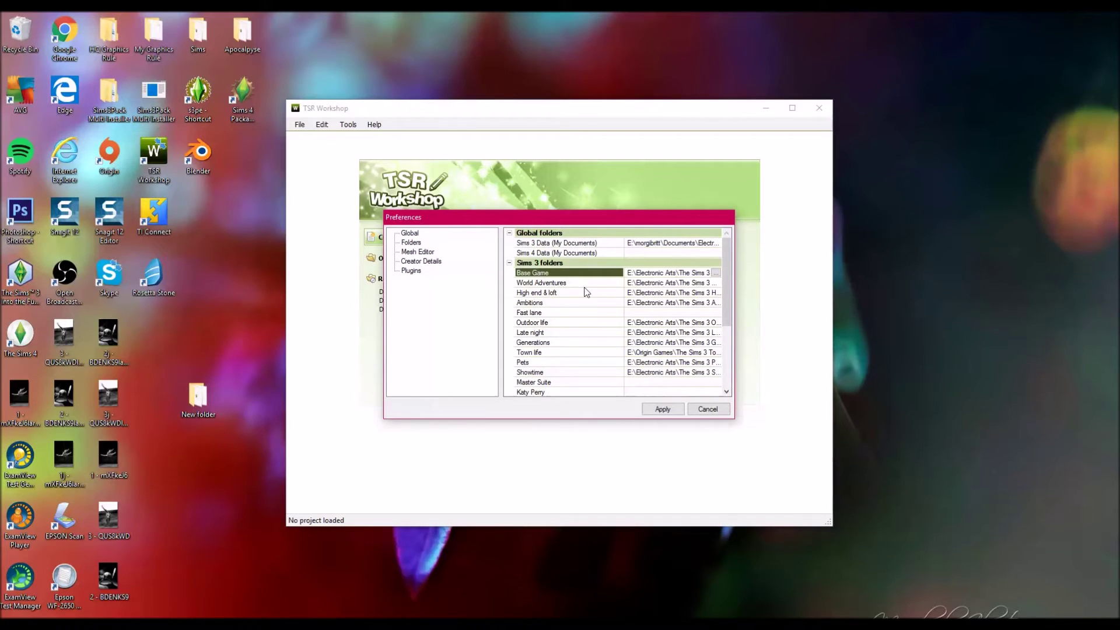
{"action": "left_click_drag", "start_coordinate": [589, 283], "coordinate": [595, 372]}
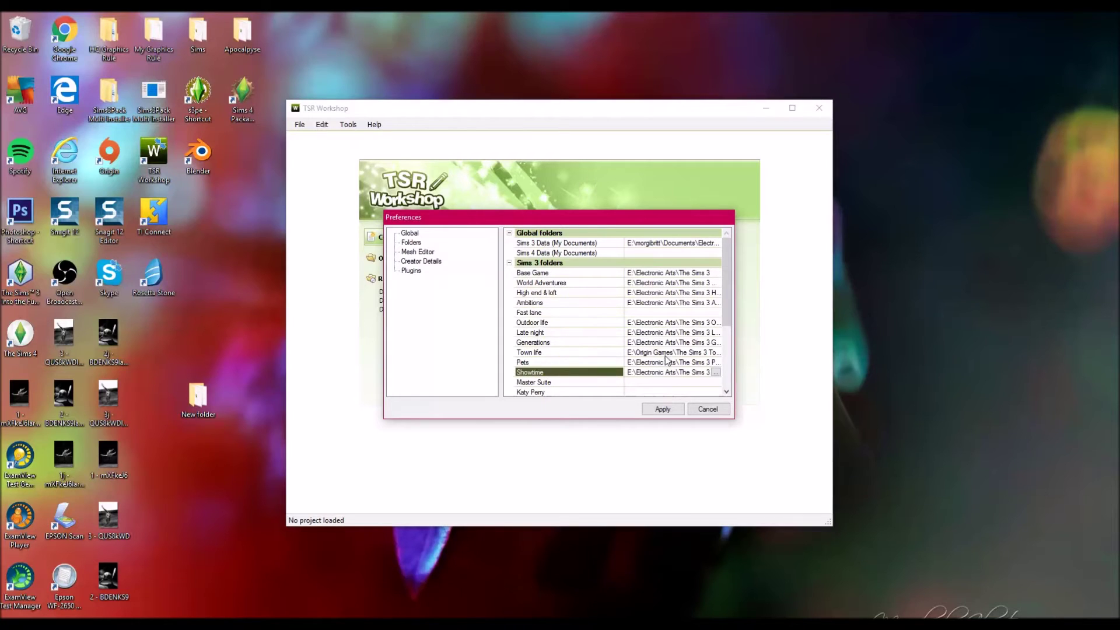
{"action": "scroll", "coordinate": [646, 329], "scroll_direction": "down", "scroll_amount": 2}
{"action": "scroll", "coordinate": [646, 334], "scroll_direction": "up", "scroll_amount": 2}
{"action": "left_click", "coordinate": [654, 312]}
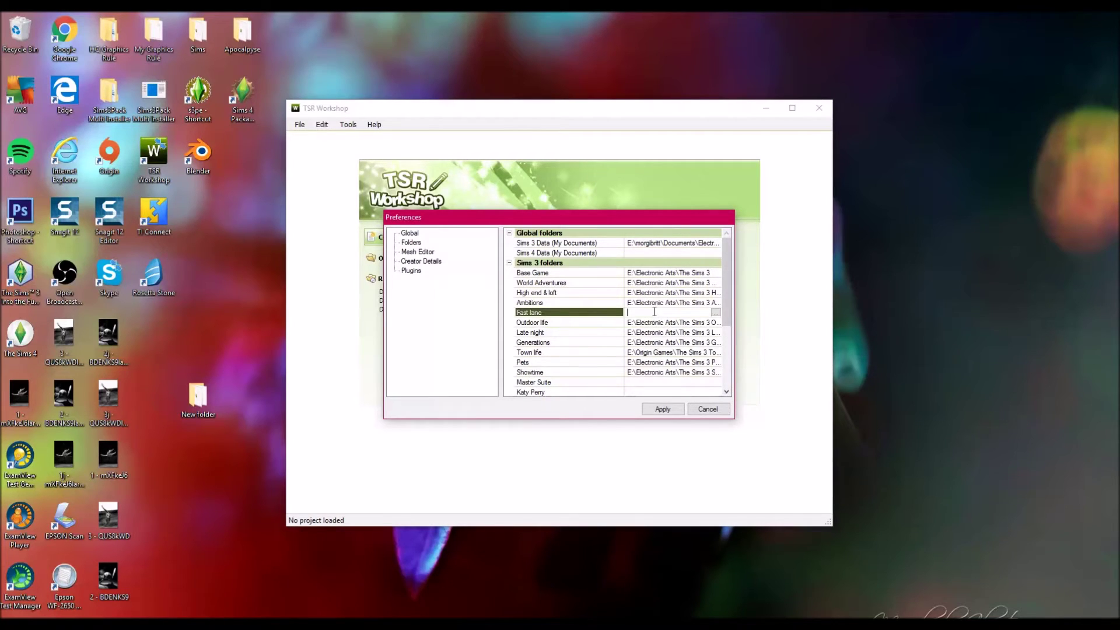
{"action": "left_click", "coordinate": [717, 313]}
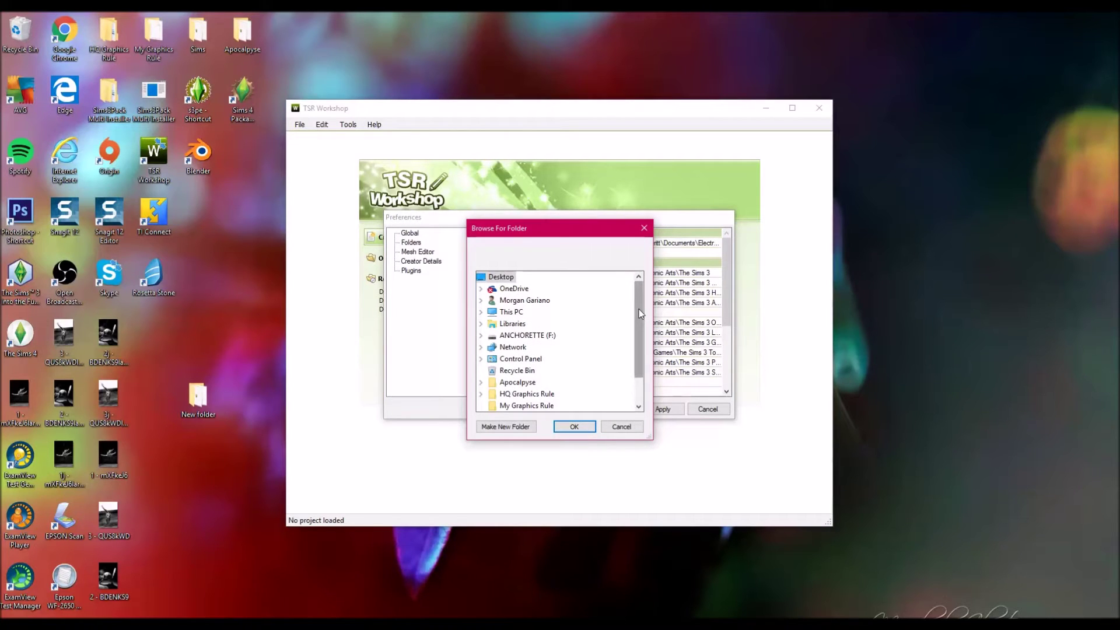
Step: Expand This PC, New Volume (E:) and Electronic Arts to inspect The Sims 3 Pets folder
{"action": "left_click_drag", "start_coordinate": [640, 314], "coordinate": [640, 333]}
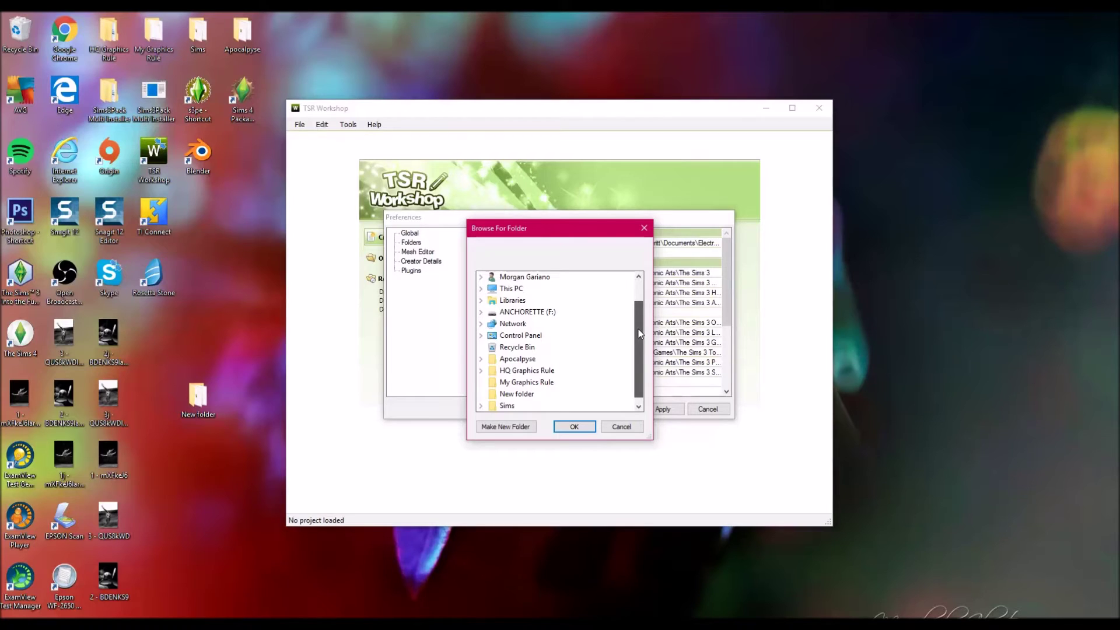
{"action": "left_click", "coordinate": [507, 288]}
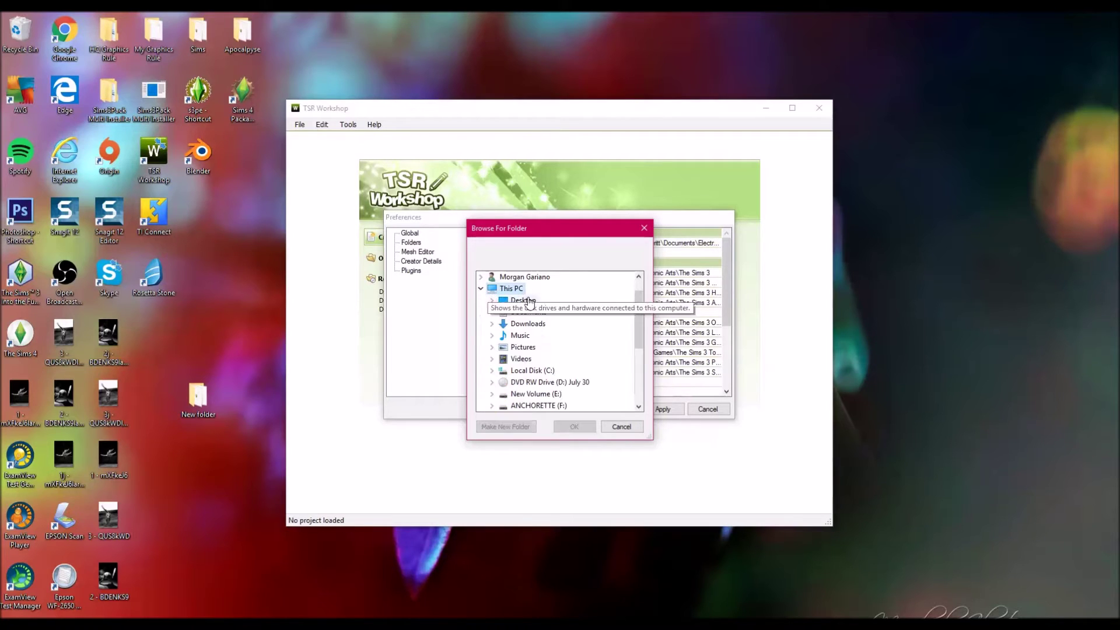
{"action": "scroll", "coordinate": [537, 309], "scroll_direction": "down", "scroll_amount": 2}
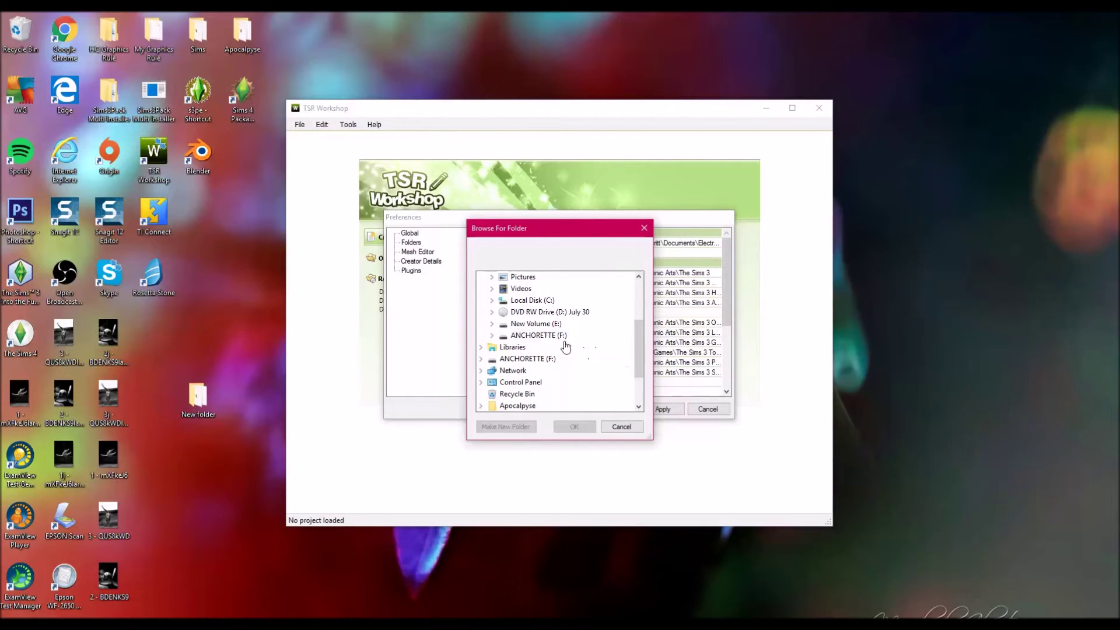
{"action": "left_click", "coordinate": [492, 324]}
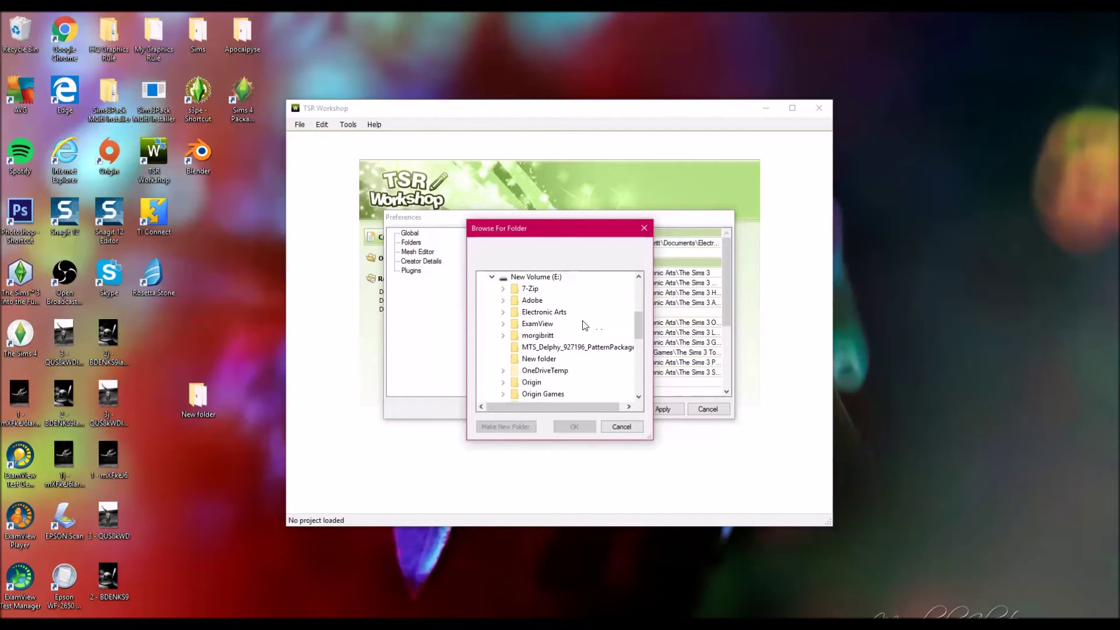
{"action": "left_click_drag", "start_coordinate": [639, 331], "coordinate": [639, 344]}
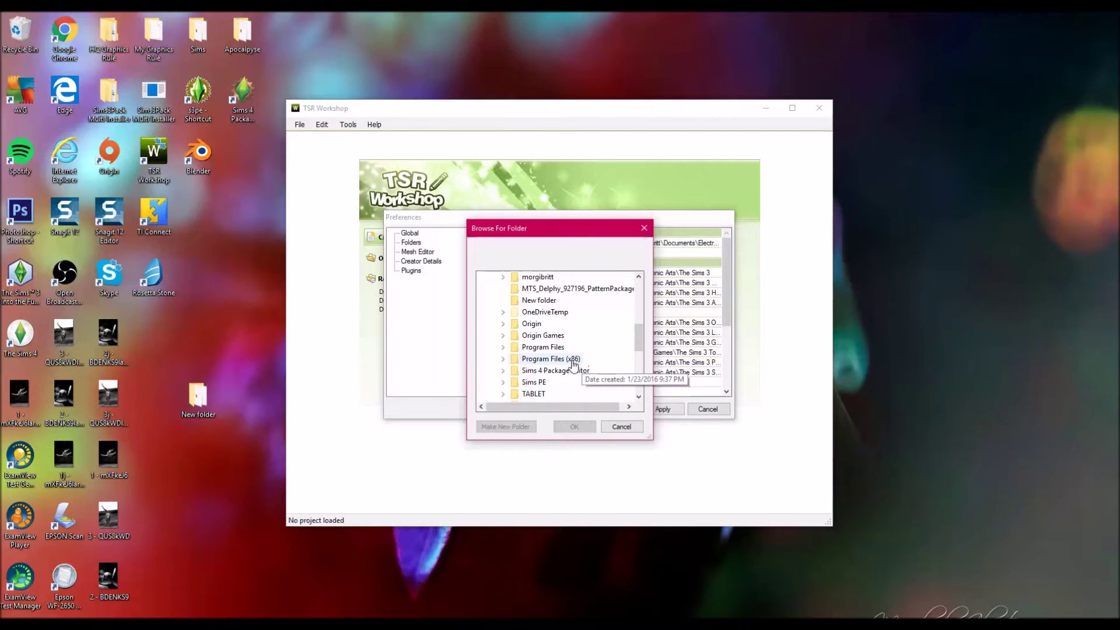
{"action": "left_click_drag", "start_coordinate": [639, 343], "coordinate": [639, 324]}
{"action": "left_click", "coordinate": [504, 311]}
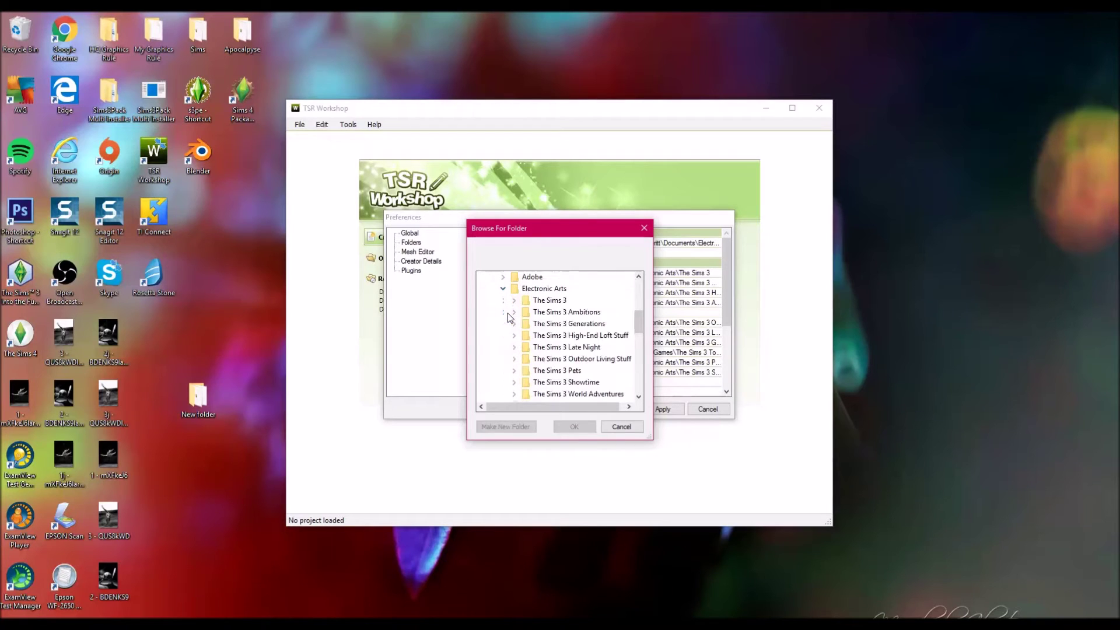
{"action": "double_click", "coordinate": [557, 371]}
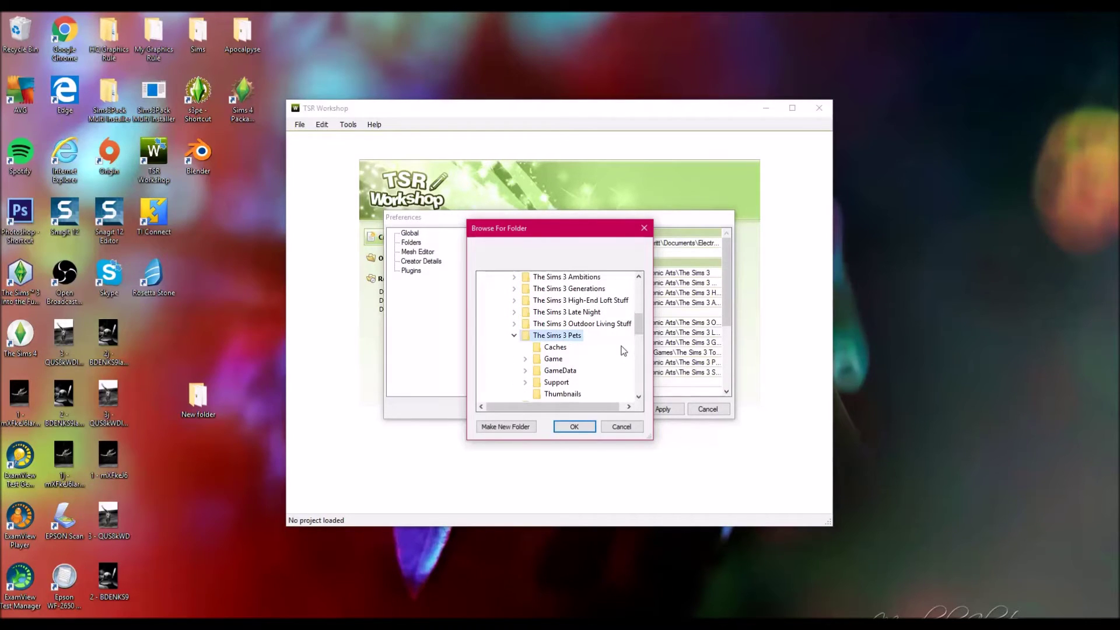
Step: Check Origin Games' Sims 3 Seasons folder, then cancel and close Preferences with Fast lane empty
{"action": "left_click_drag", "start_coordinate": [580, 234], "coordinate": [379, 260]}
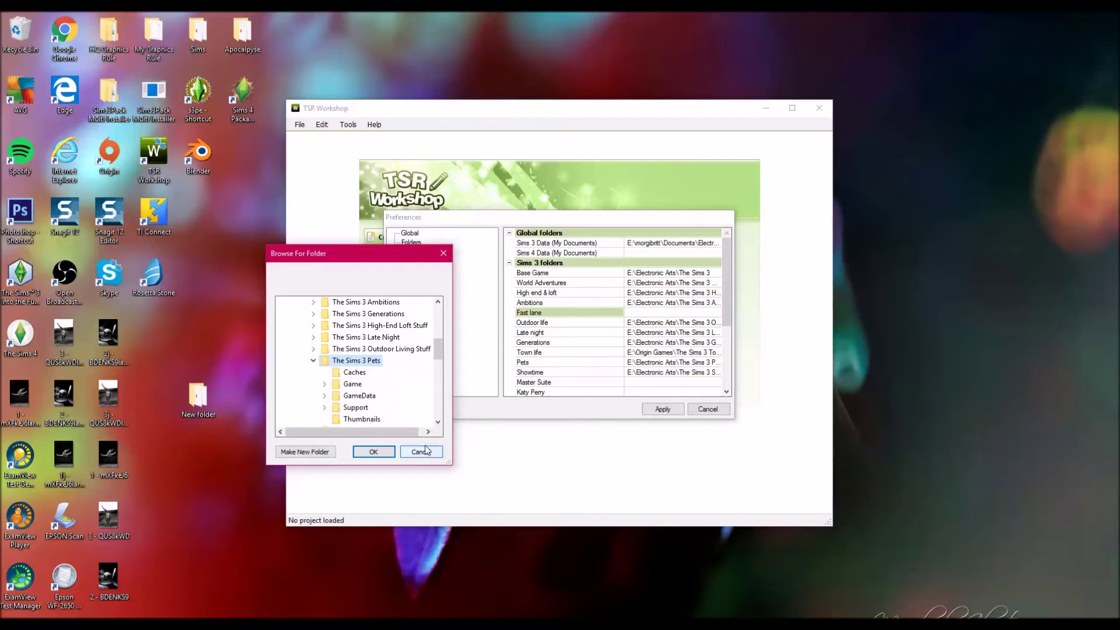
{"action": "double_click", "coordinate": [325, 361]}
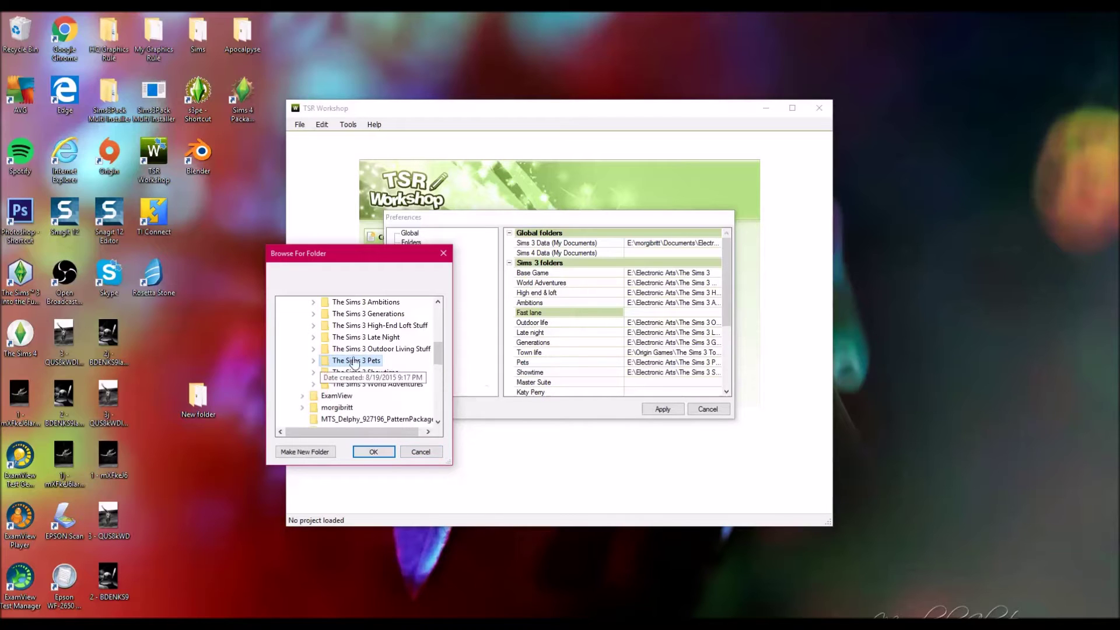
{"action": "scroll", "coordinate": [329, 338], "scroll_direction": "up", "scroll_amount": 2}
{"action": "double_click", "coordinate": [331, 326]}
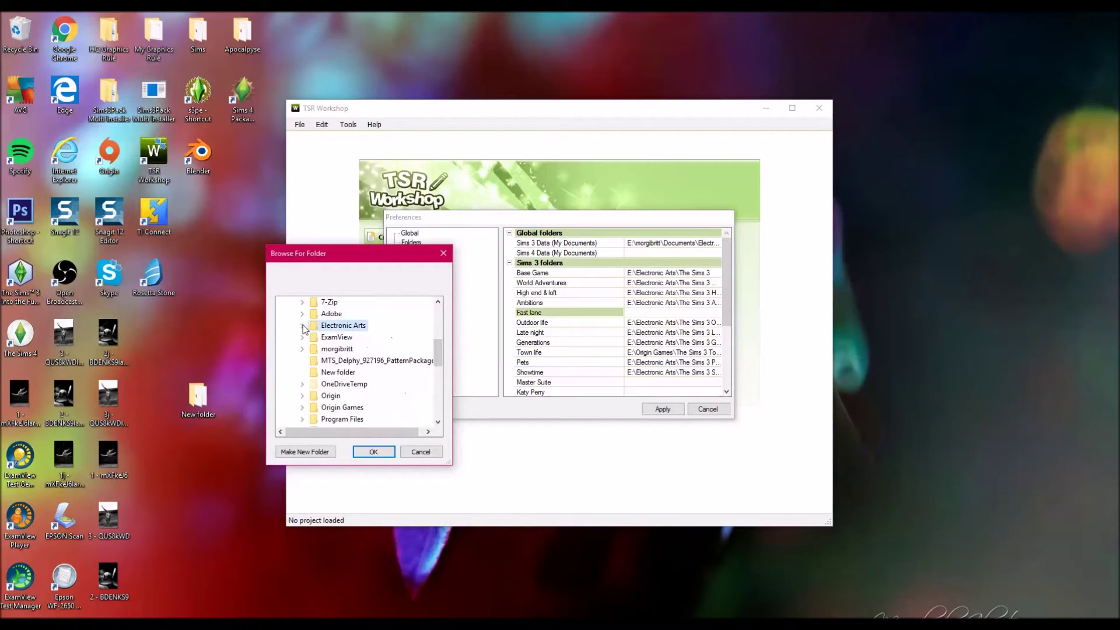
{"action": "left_click", "coordinate": [303, 408]}
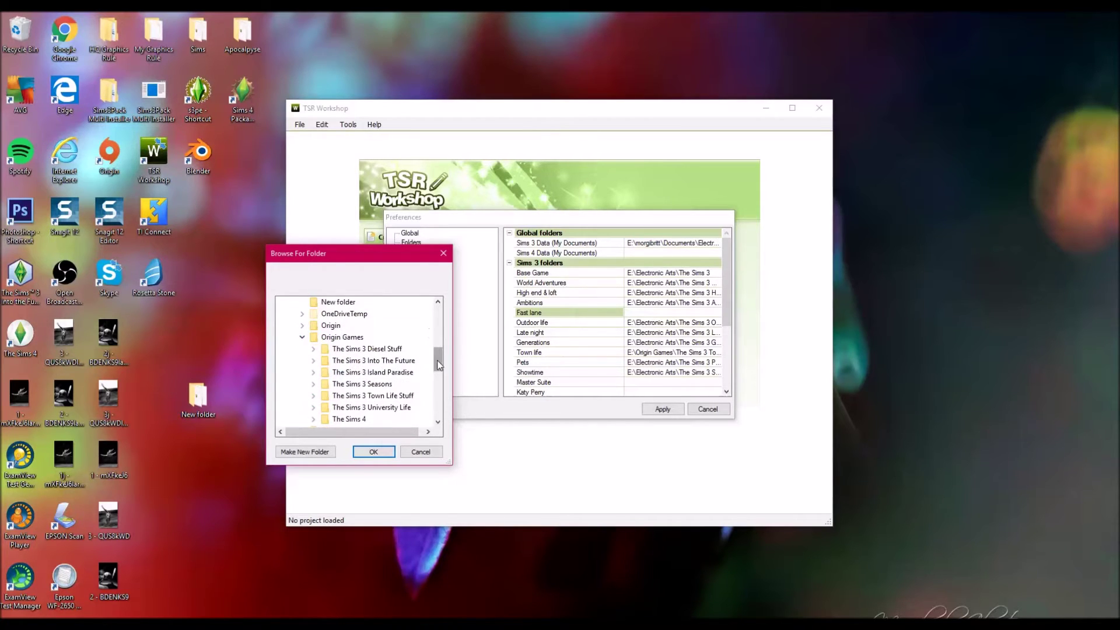
{"action": "left_click_drag", "start_coordinate": [439, 367], "coordinate": [439, 373]}
{"action": "double_click", "coordinate": [380, 362]}
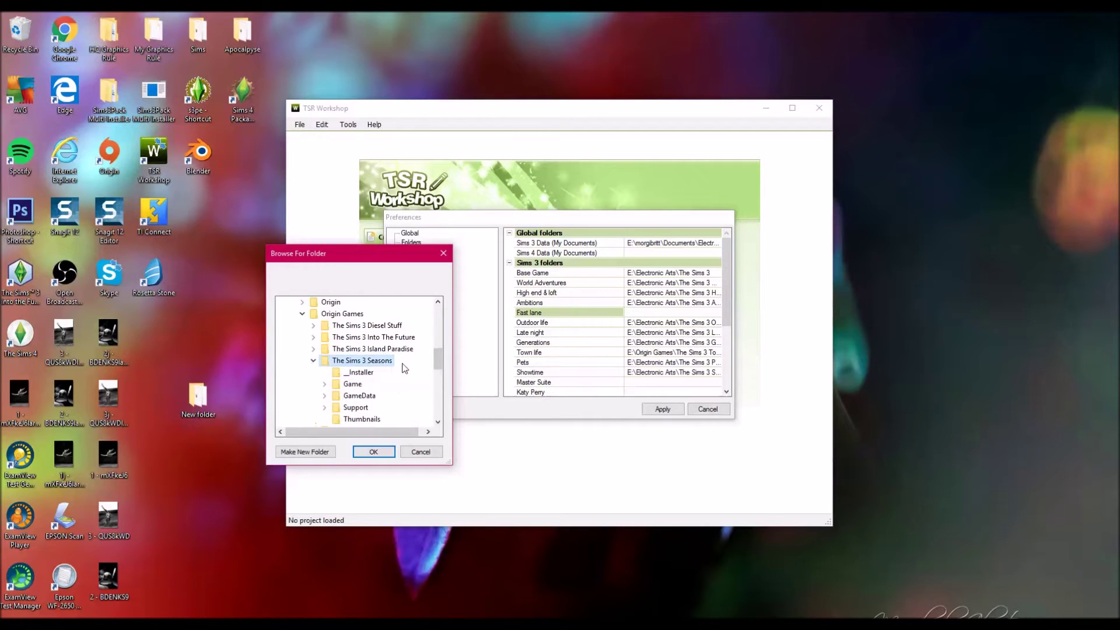
{"action": "left_click", "coordinate": [436, 452]}
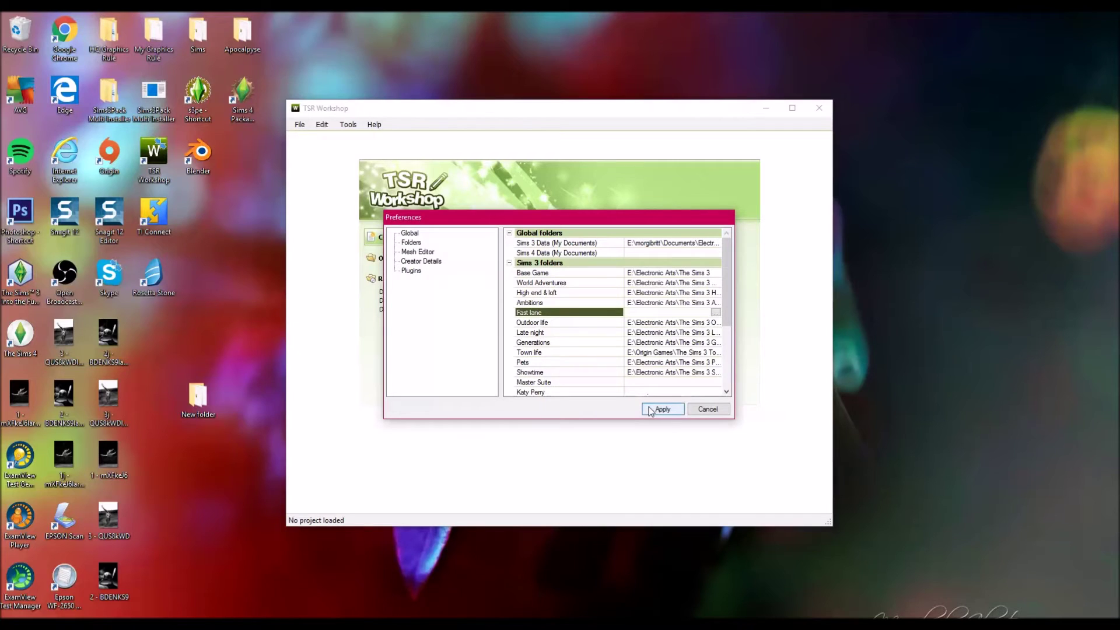
{"action": "left_click", "coordinate": [712, 409]}
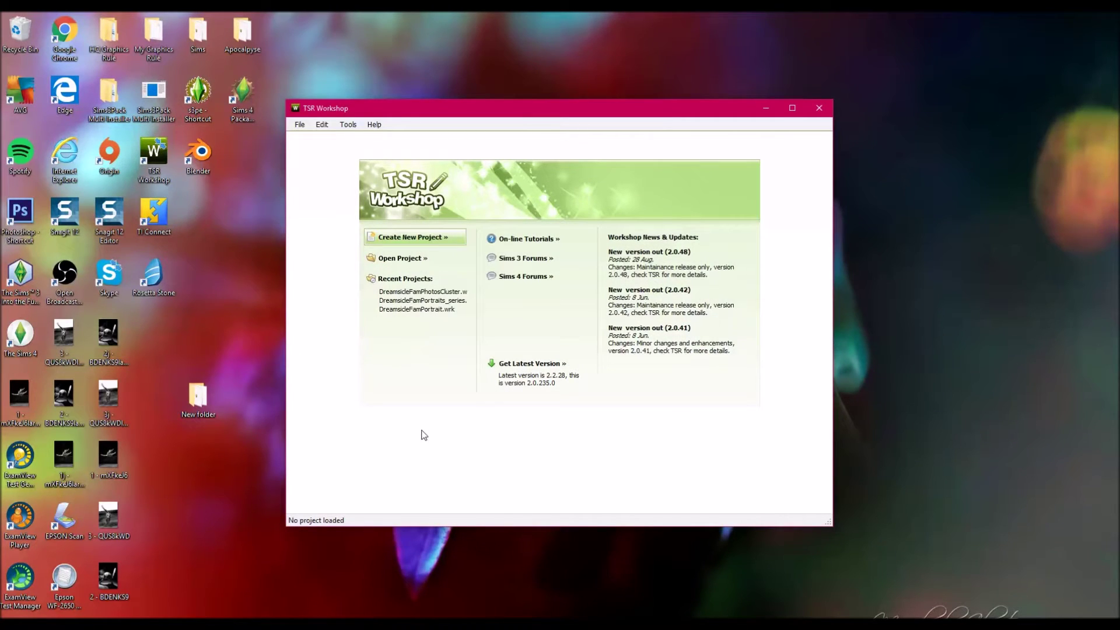
Step: Start a new Object project and show Decor > Paintings and posters as clone candidates
{"action": "left_click", "coordinate": [421, 238]}
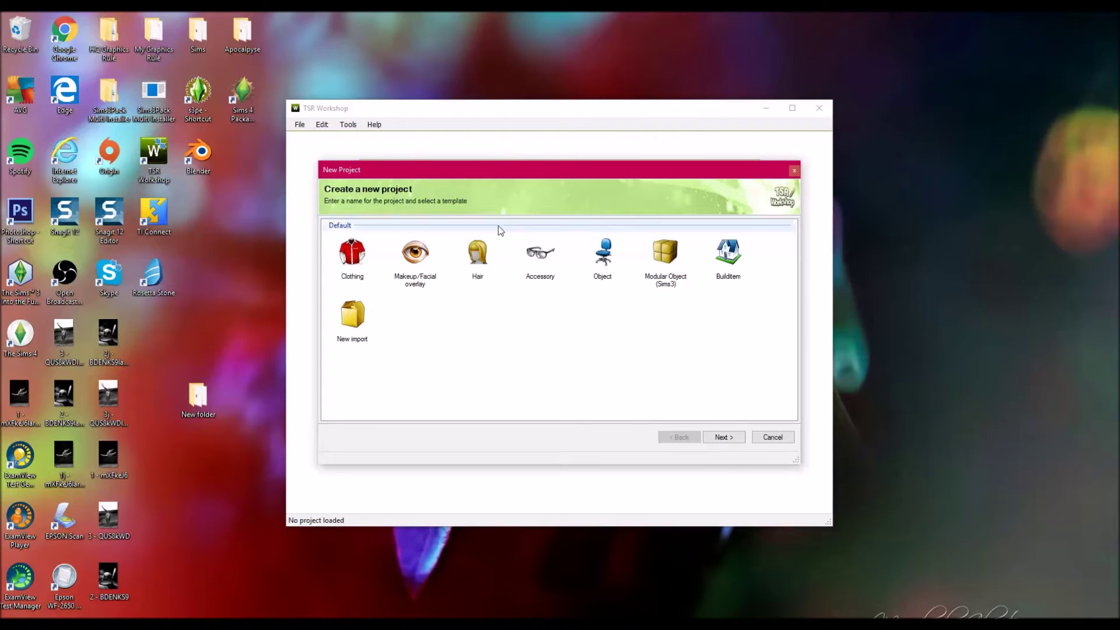
{"action": "left_click", "coordinate": [605, 271]}
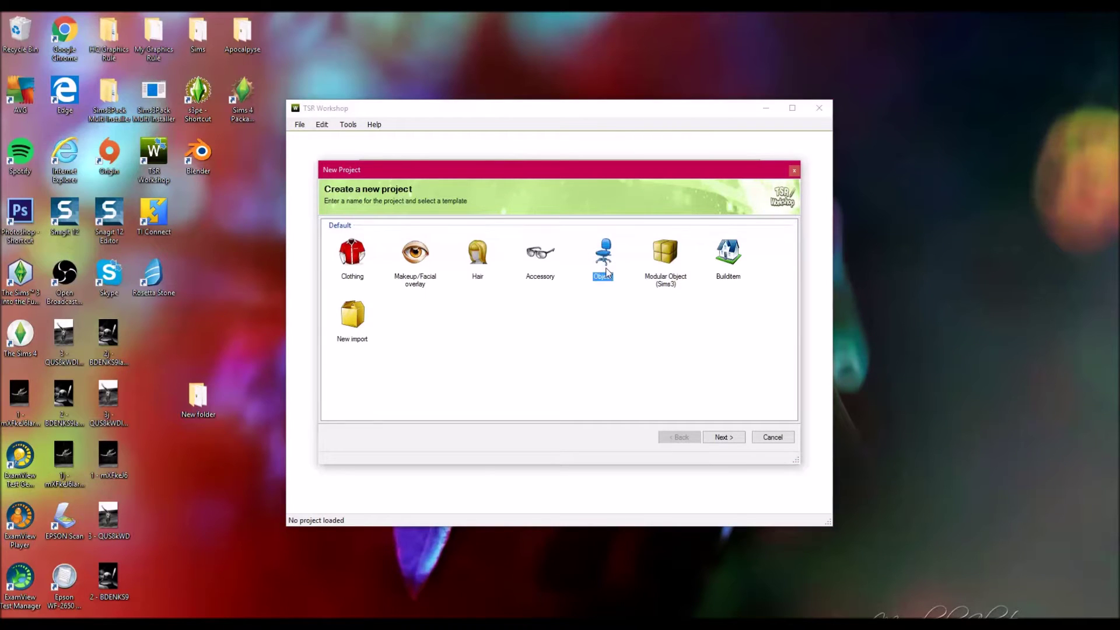
{"action": "left_click", "coordinate": [723, 438]}
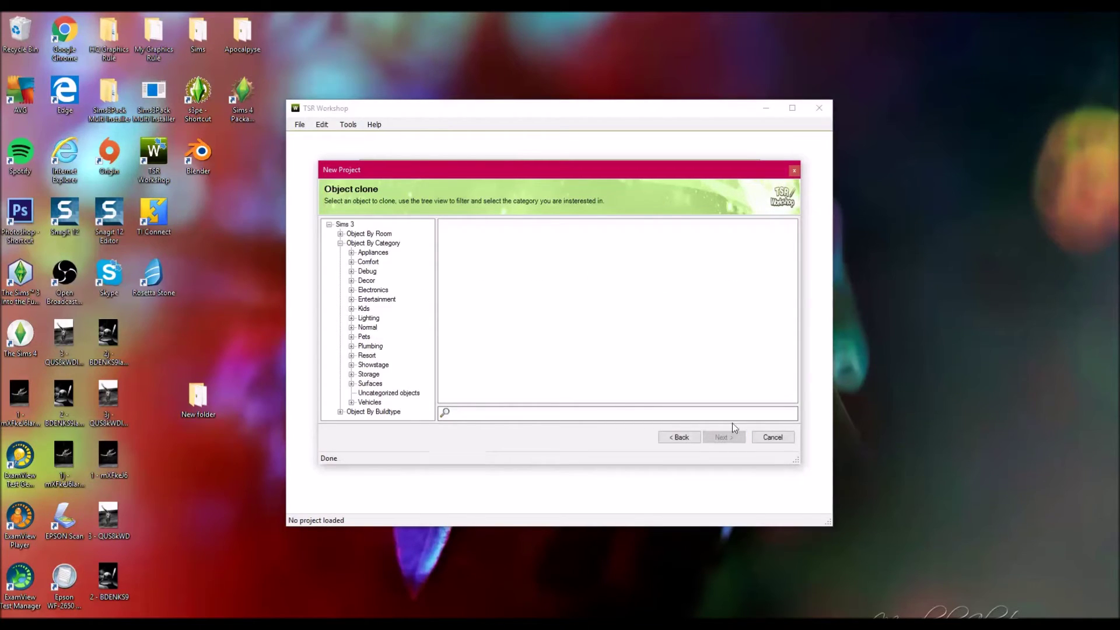
{"action": "left_click", "coordinate": [352, 281]}
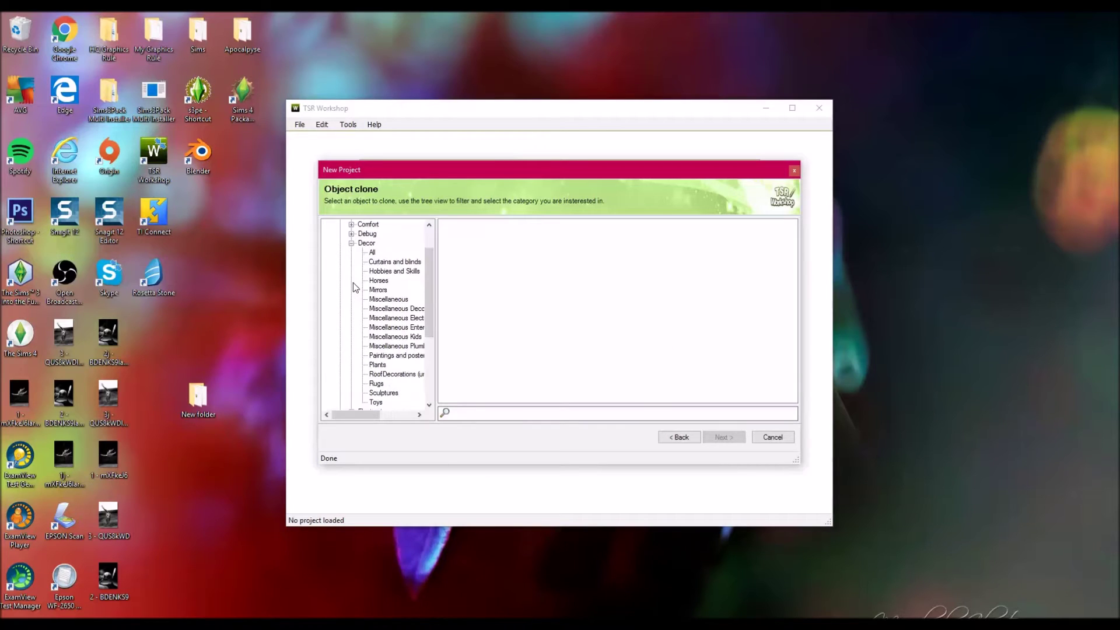
{"action": "left_click", "coordinate": [408, 356]}
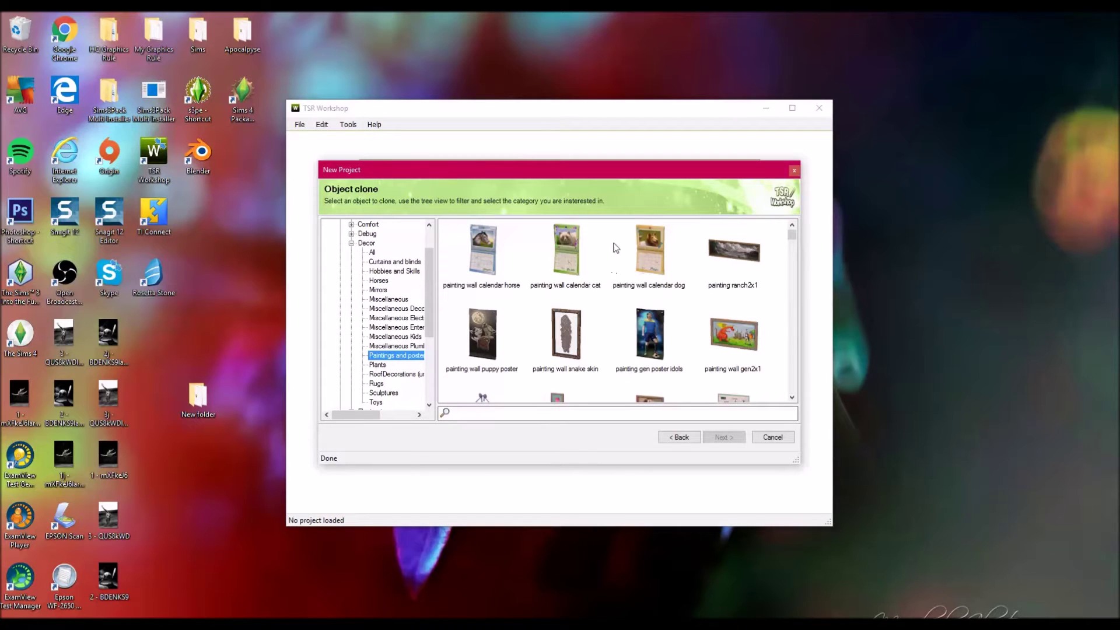
Step: Scroll through the Paintings and posters thumbnail list
{"action": "scroll", "coordinate": [622, 251], "scroll_direction": "down", "scroll_amount": 2}
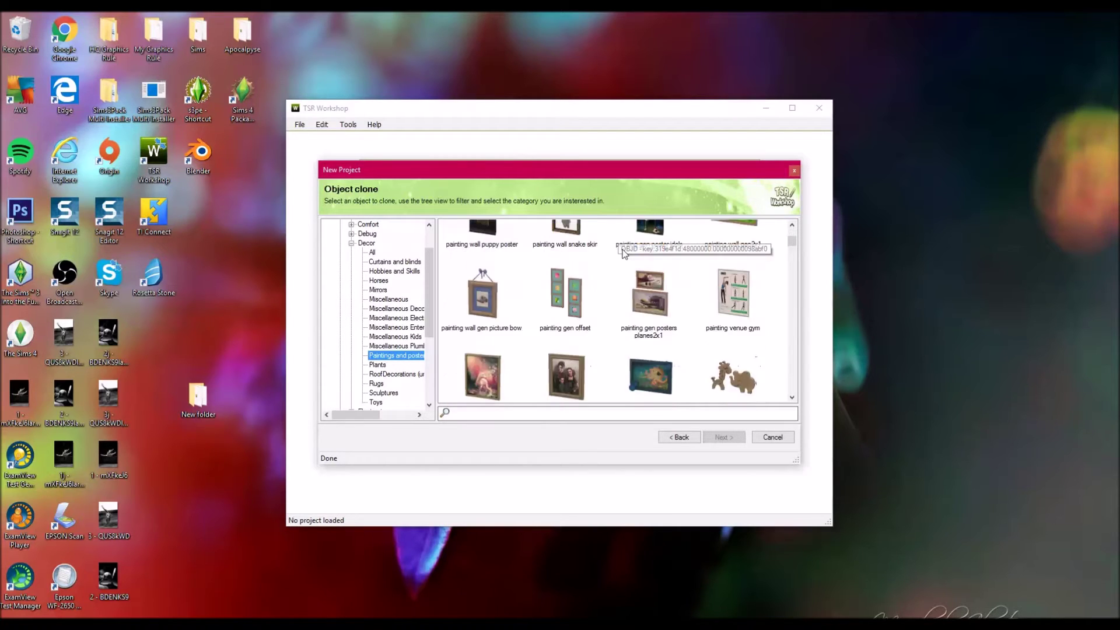
{"action": "scroll", "coordinate": [623, 256], "scroll_direction": "down", "scroll_amount": 6}
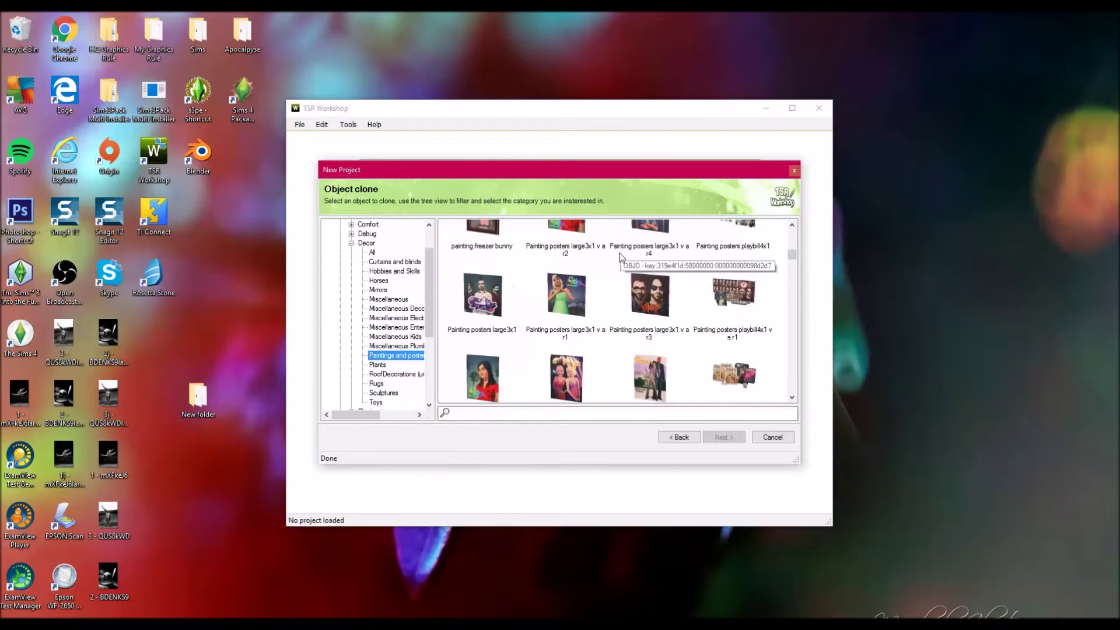
{"action": "scroll", "coordinate": [622, 257], "scroll_direction": "down", "scroll_amount": 8}
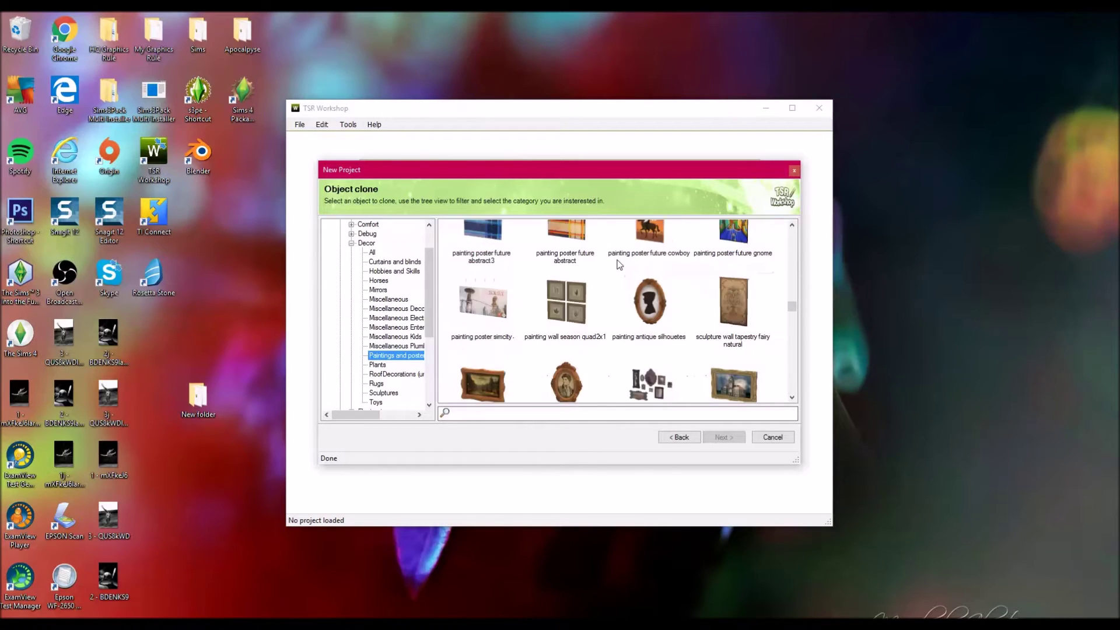
{"action": "scroll", "coordinate": [619, 266], "scroll_direction": "up", "scroll_amount": 5}
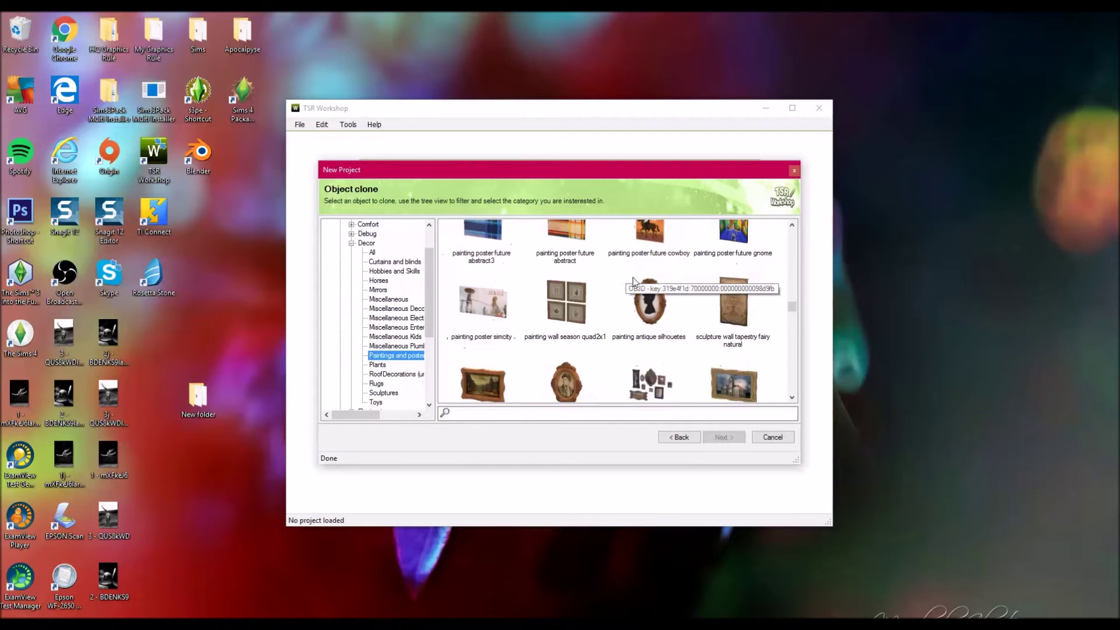
{"action": "scroll", "coordinate": [641, 286], "scroll_direction": "up", "scroll_amount": 8}
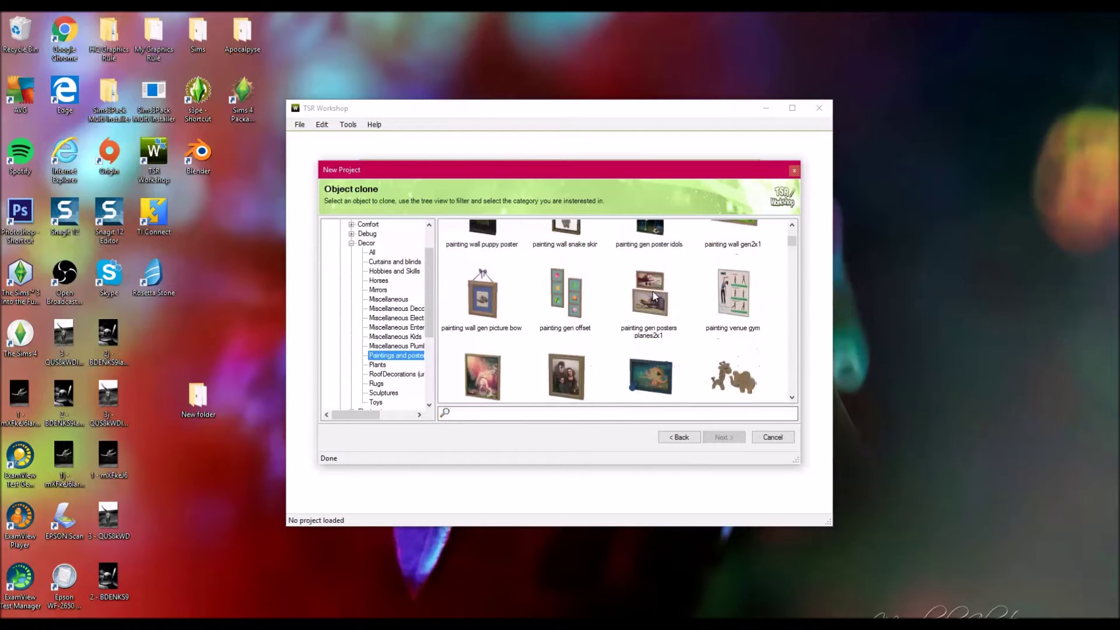
{"action": "scroll", "coordinate": [654, 295], "scroll_direction": "up", "scroll_amount": 3}
{"action": "scroll", "coordinate": [659, 304], "scroll_direction": "down", "scroll_amount": 2}
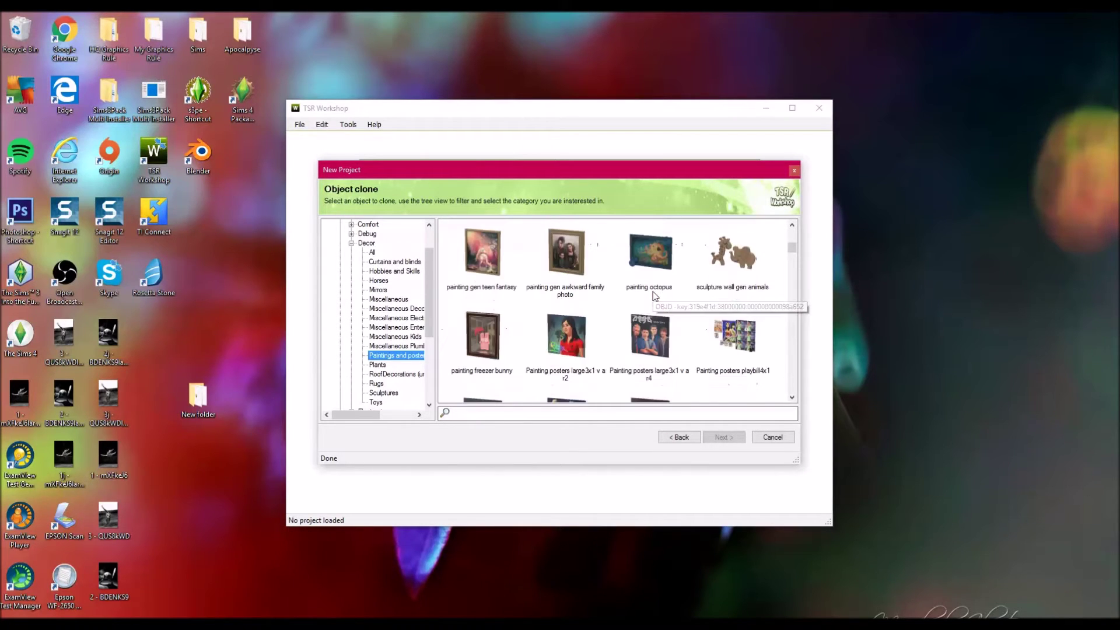
{"action": "scroll", "coordinate": [661, 308], "scroll_direction": "up", "scroll_amount": 4}
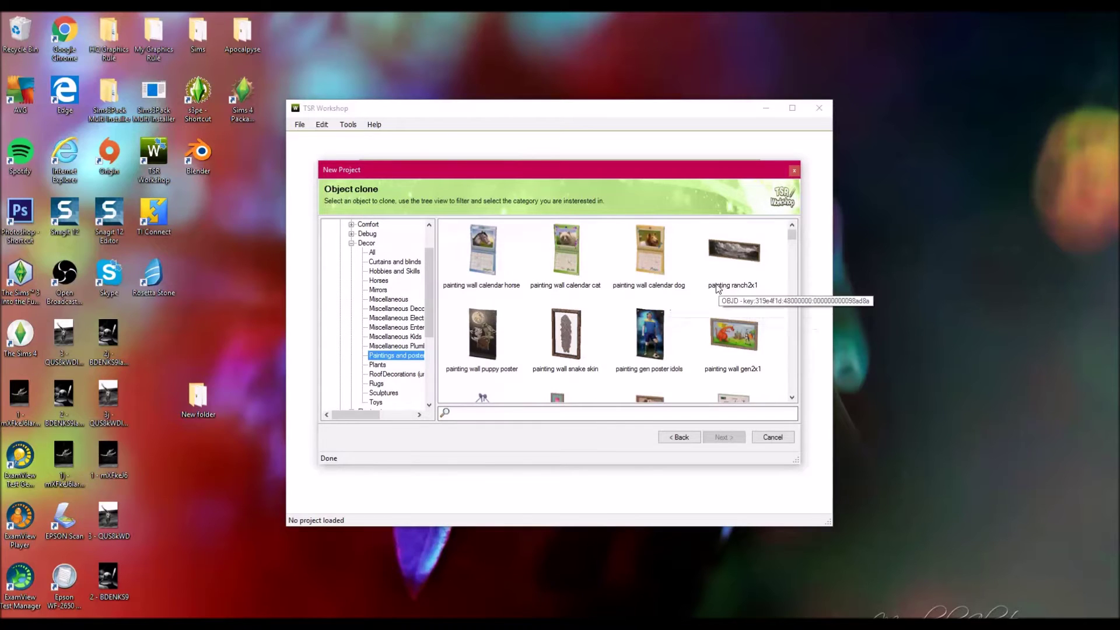
{"action": "scroll", "coordinate": [716, 285], "scroll_direction": "down", "scroll_amount": 1}
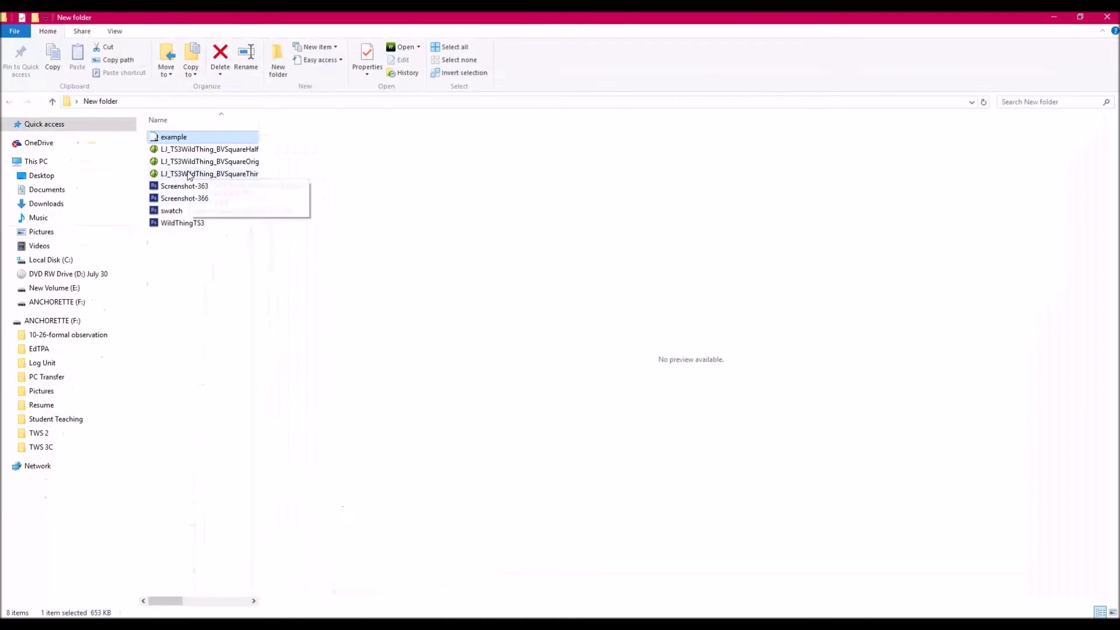
Step: Preview Screenshot-363, then the Screenshot-366 wedding image in File Explorer
{"action": "left_click", "coordinate": [191, 186]}
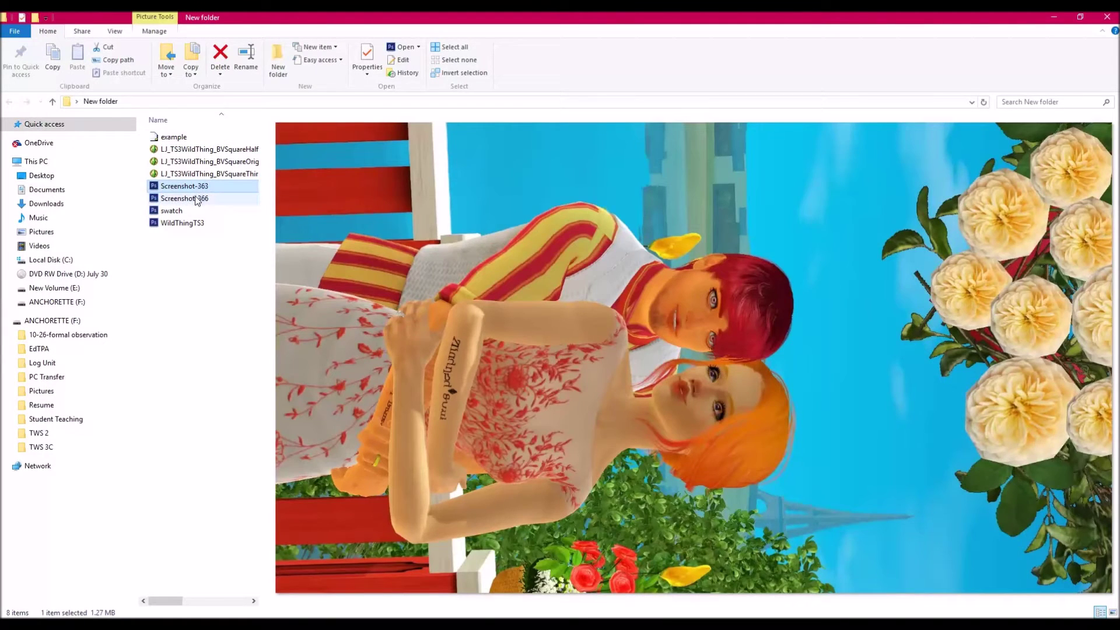
{"action": "left_click", "coordinate": [197, 199]}
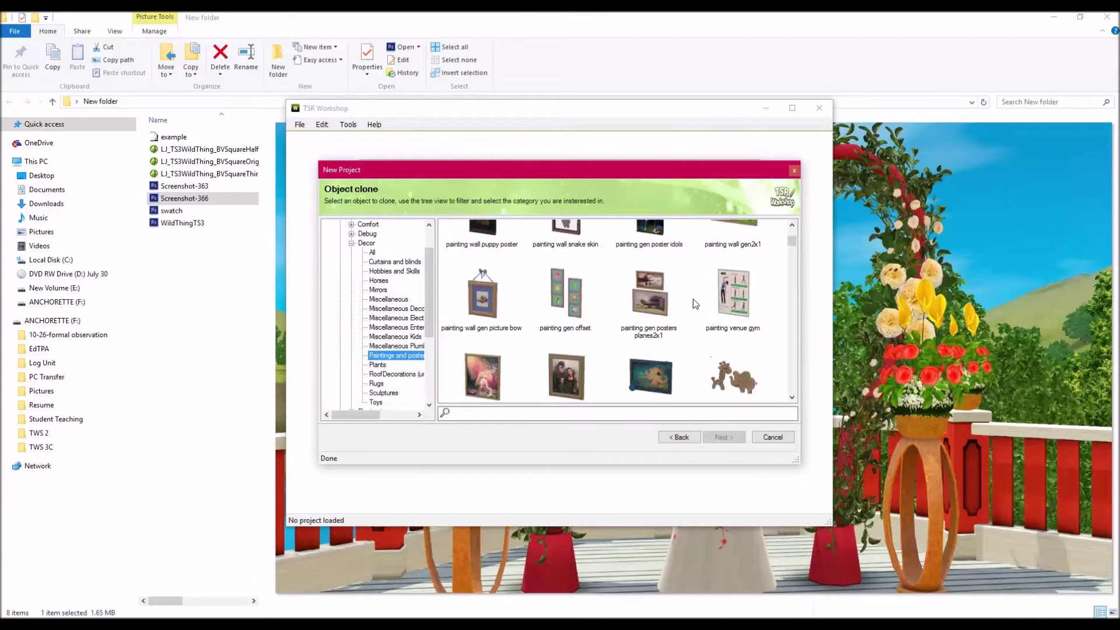
Step: Browse the Paintings and posters thumbnails and pick 'painting dive pin up' as the clone source
{"action": "scroll", "coordinate": [686, 313], "scroll_direction": "down", "scroll_amount": 6}
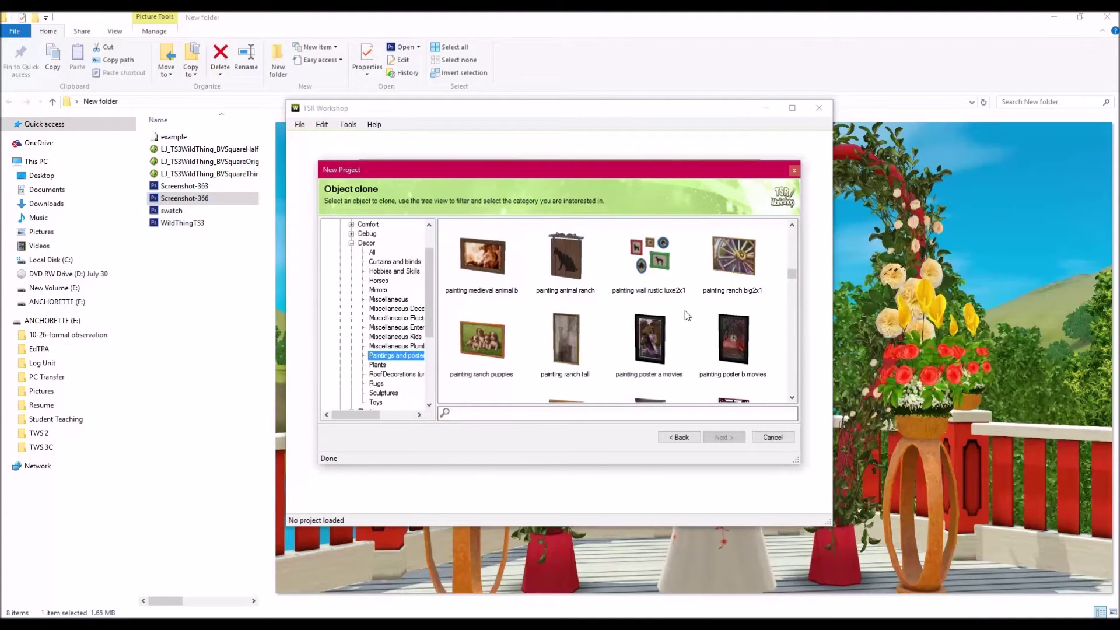
{"action": "scroll", "coordinate": [687, 315], "scroll_direction": "down", "scroll_amount": 2}
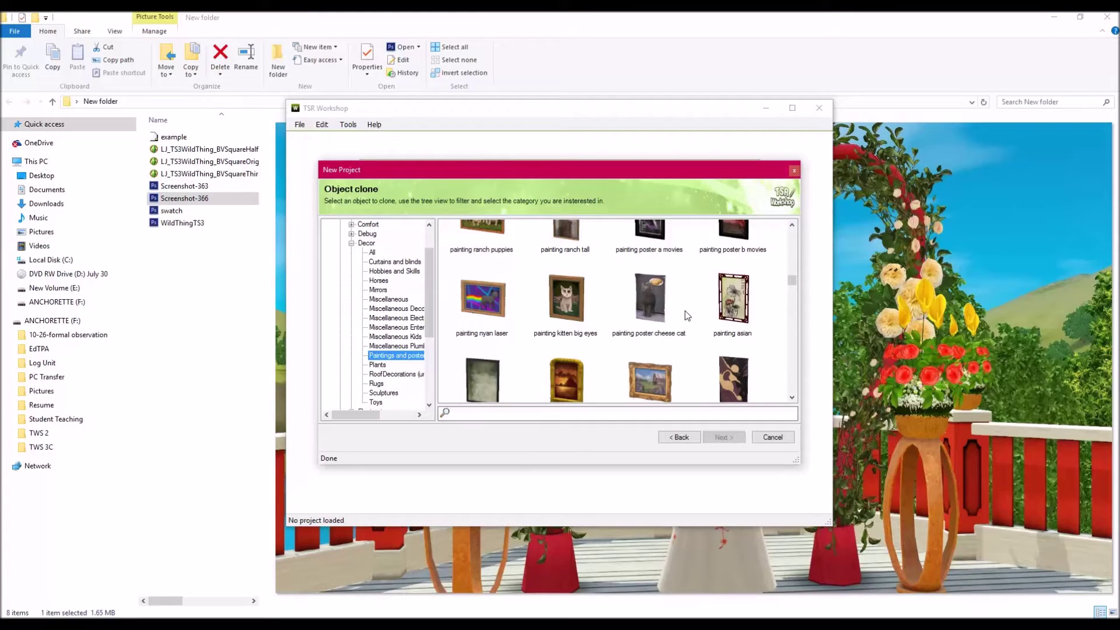
{"action": "scroll", "coordinate": [687, 315], "scroll_direction": "down", "scroll_amount": 2}
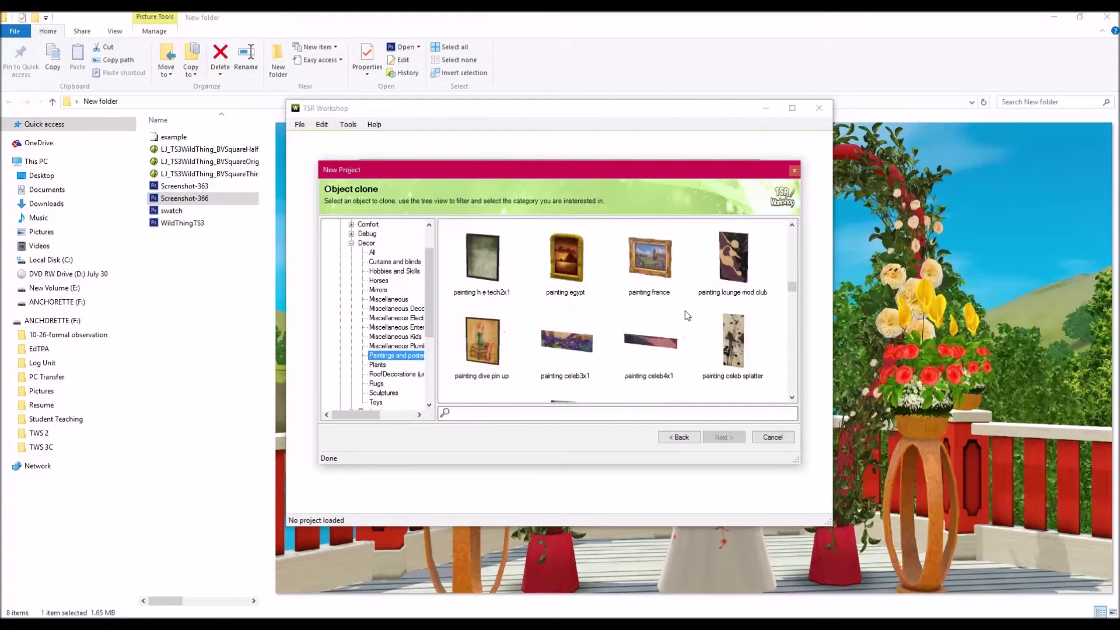
{"action": "scroll", "coordinate": [687, 315], "scroll_direction": "up", "scroll_amount": 3}
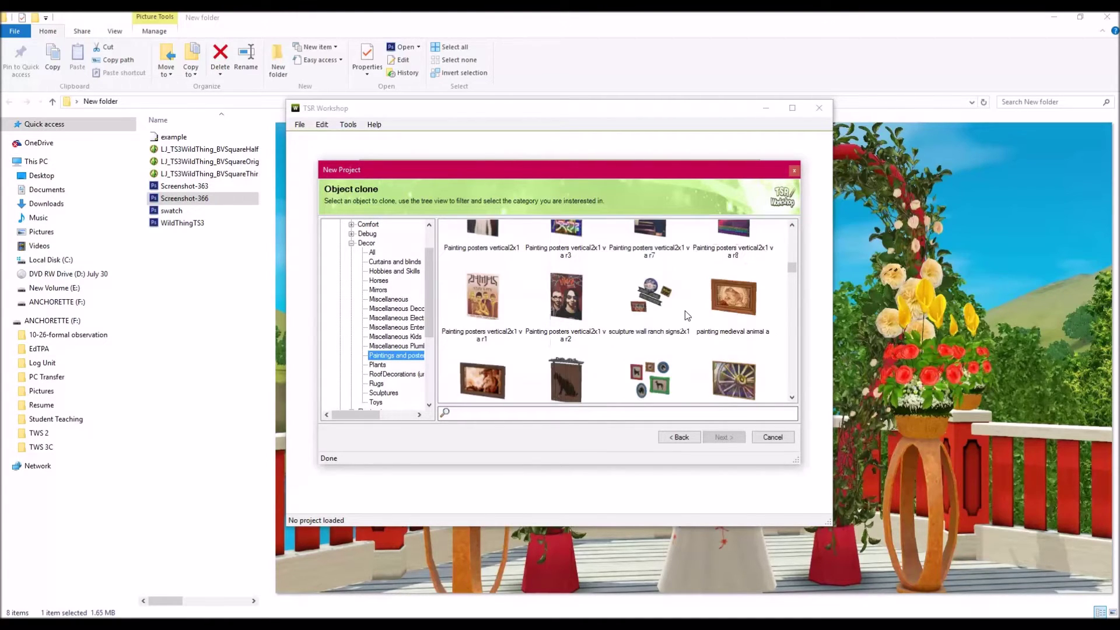
{"action": "scroll", "coordinate": [686, 315], "scroll_direction": "down", "scroll_amount": 5}
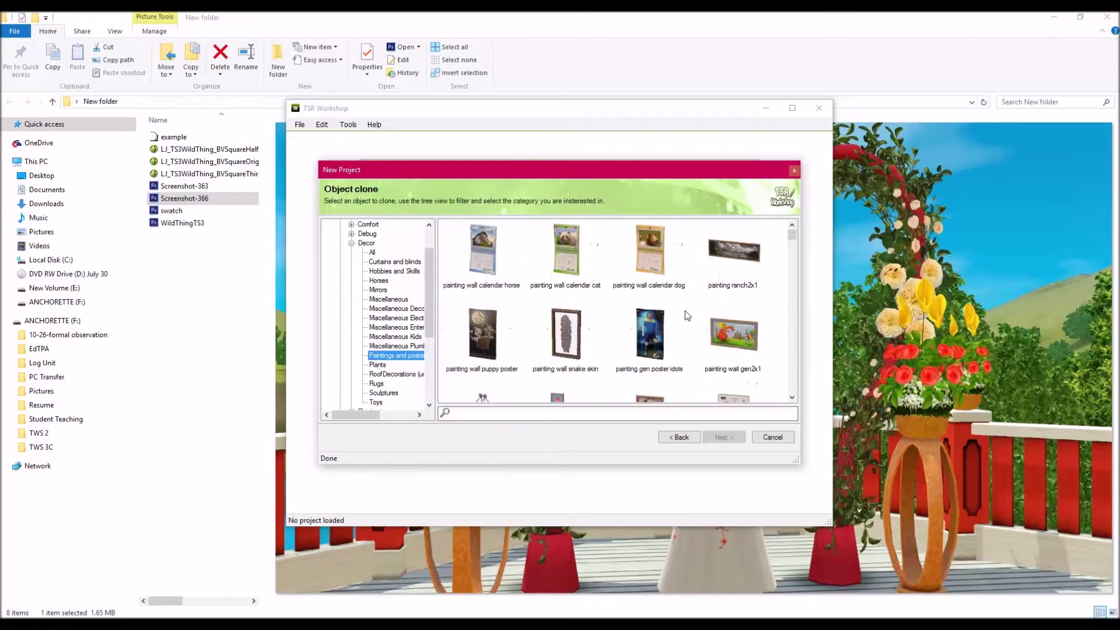
{"action": "scroll", "coordinate": [687, 315], "scroll_direction": "up", "scroll_amount": 5}
{"action": "scroll", "coordinate": [686, 315], "scroll_direction": "down", "scroll_amount": 3}
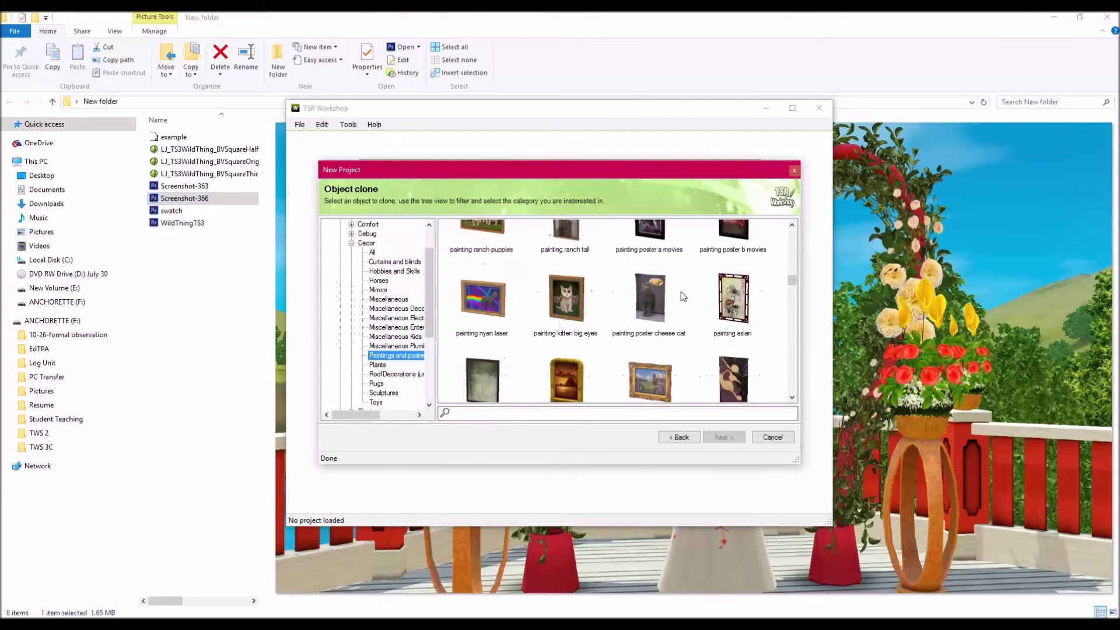
{"action": "scroll", "coordinate": [680, 313], "scroll_direction": "up", "scroll_amount": 1}
{"action": "left_click", "coordinate": [661, 341]}
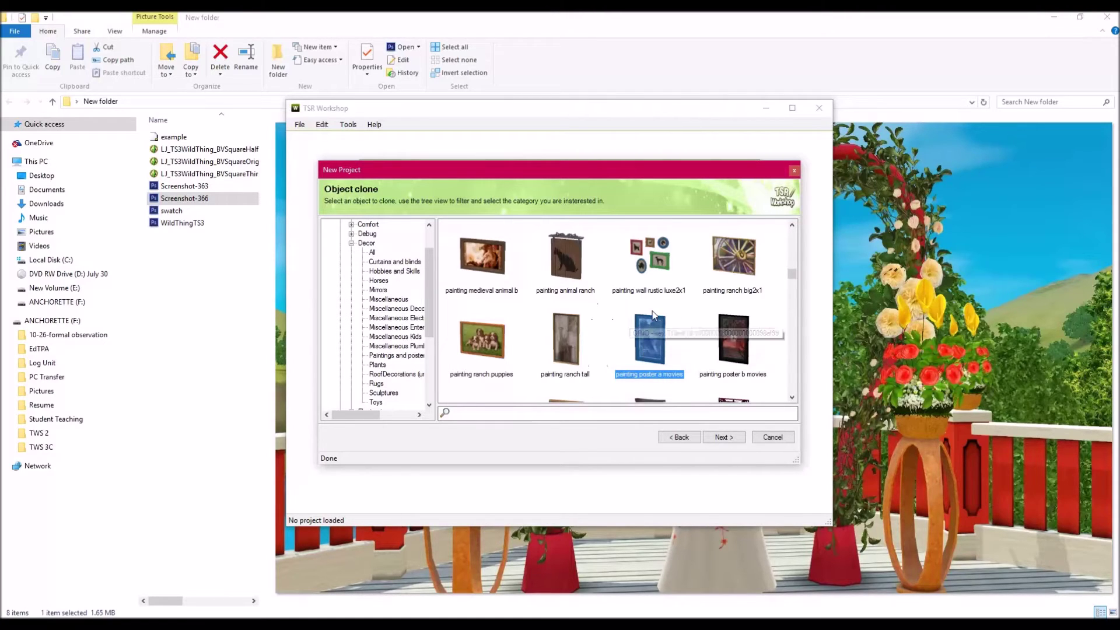
{"action": "scroll", "coordinate": [652, 318], "scroll_direction": "down", "scroll_amount": 1}
{"action": "scroll", "coordinate": [653, 315], "scroll_direction": "down", "scroll_amount": 1}
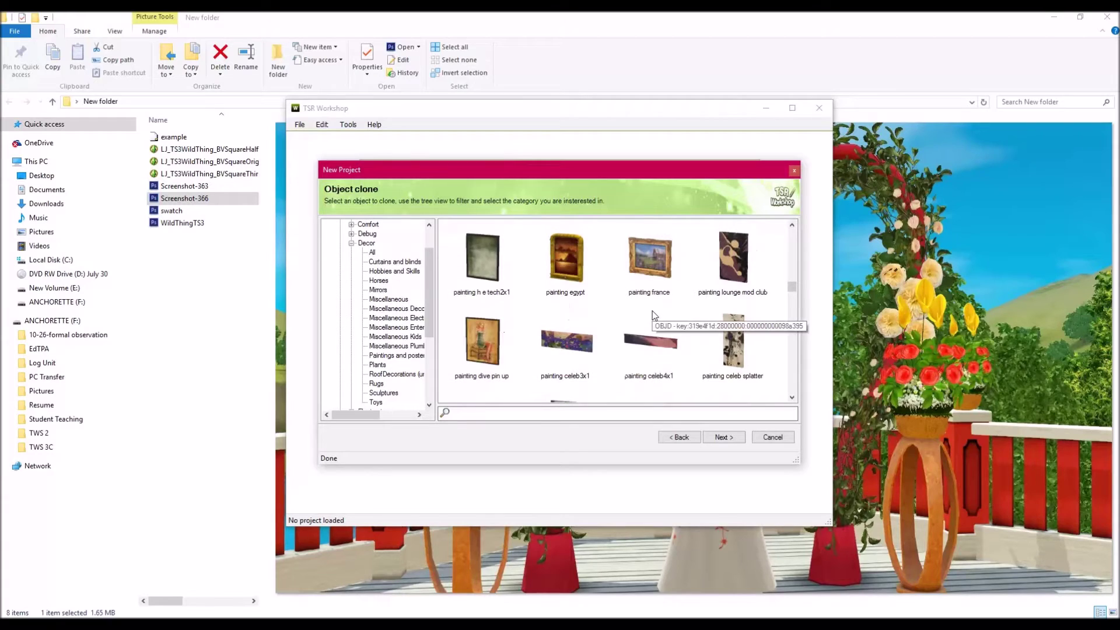
{"action": "left_click", "coordinate": [493, 337]}
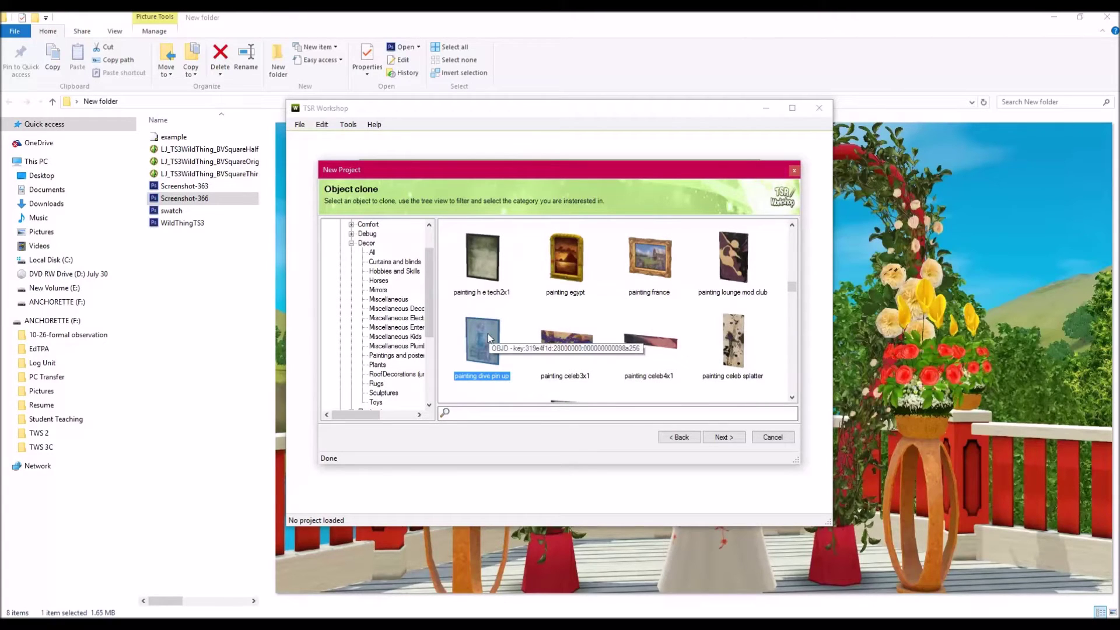
Step: Name the project EveberryWedding and title it 'Everberry Wedding Photo'
{"action": "left_click", "coordinate": [723, 437]}
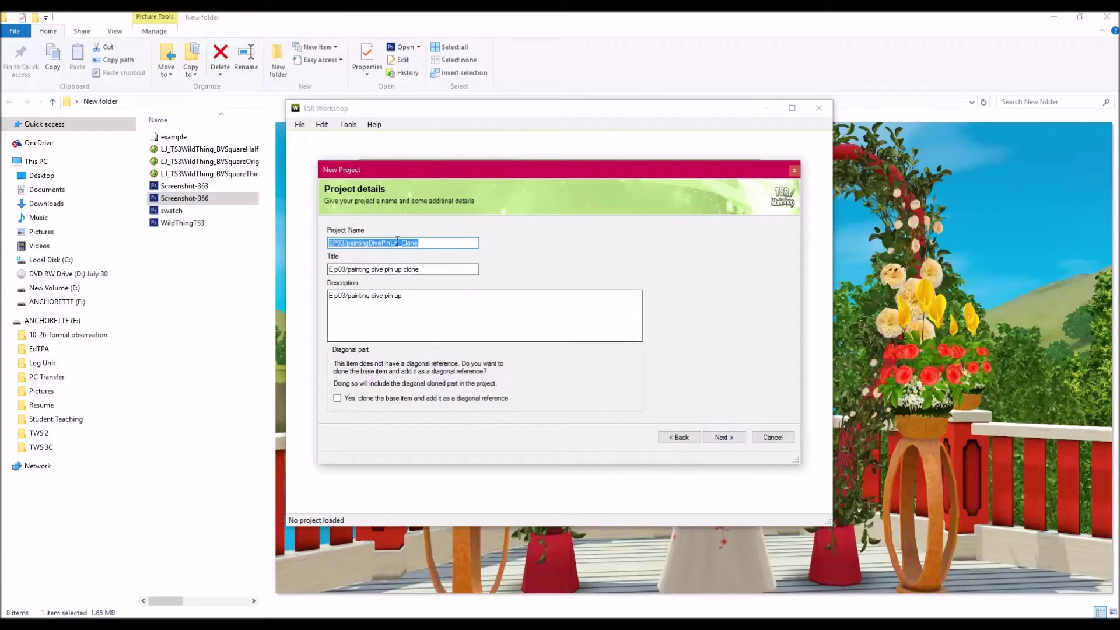
{"action": "left_click", "coordinate": [436, 242]}
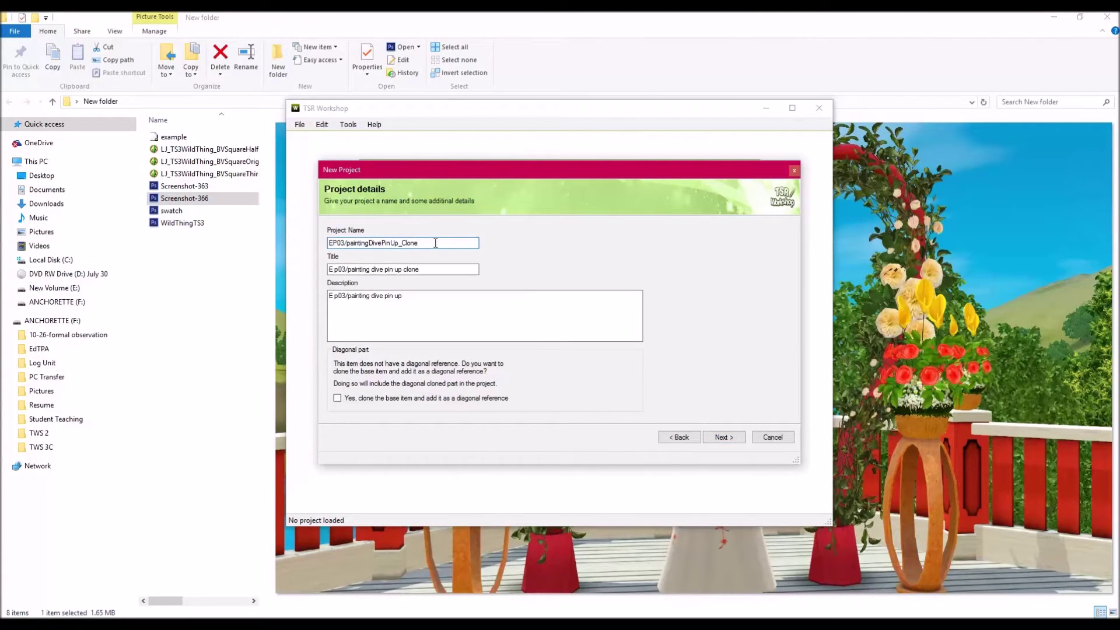
{"action": "double_click", "coordinate": [428, 241]}
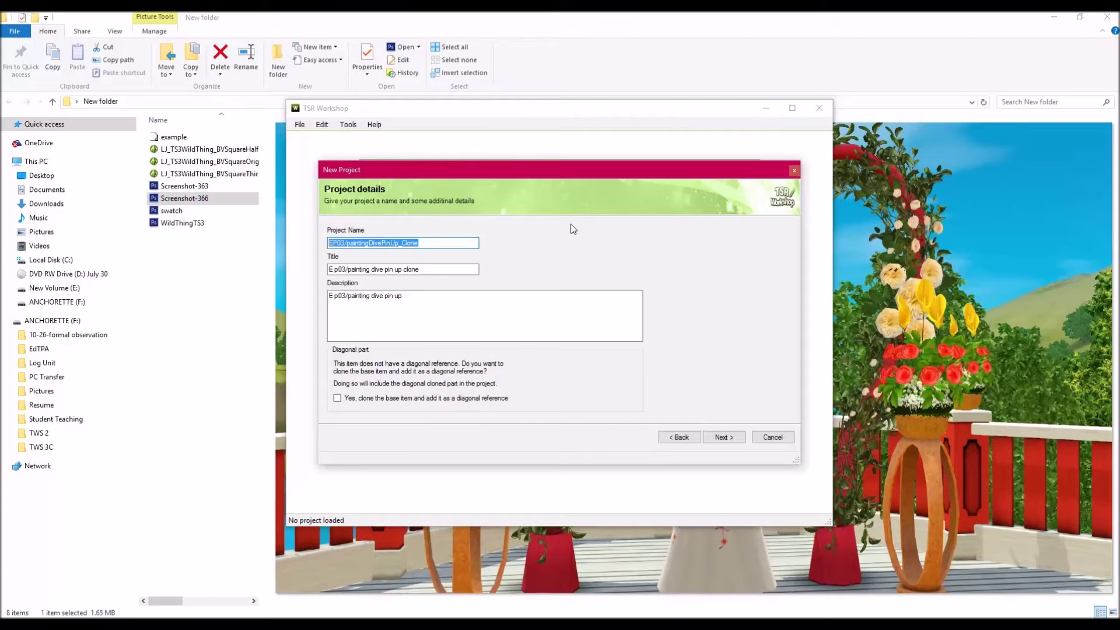
{"action": "type", "text": "EveberryWedding"}
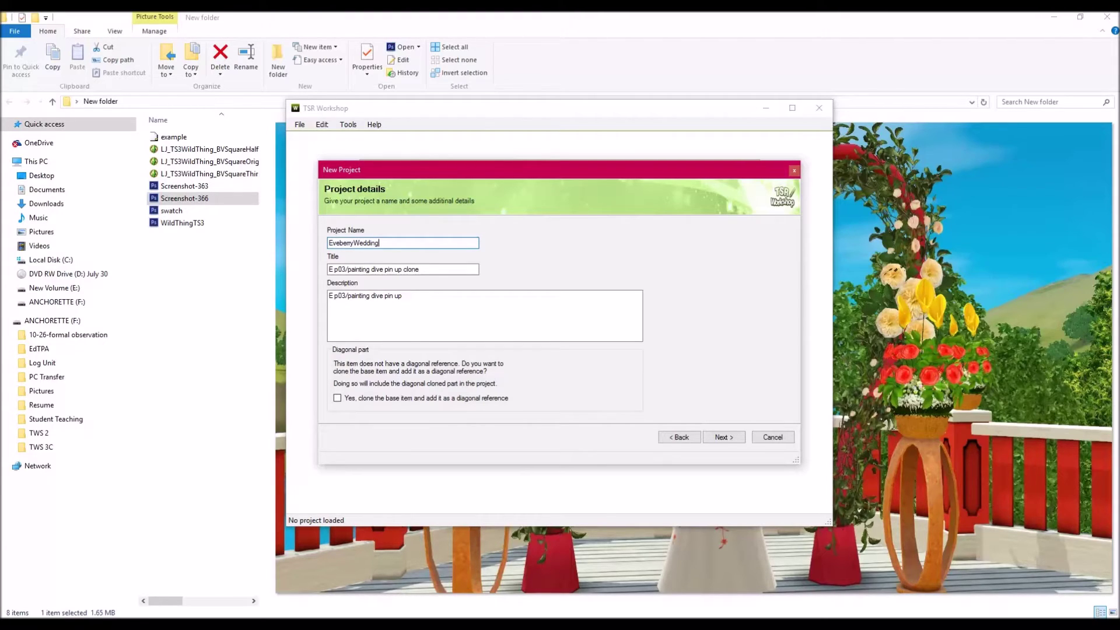
{"action": "left_click", "coordinate": [422, 269]}
{"action": "left_click_drag", "start_coordinate": [420, 269], "coordinate": [310, 269]}
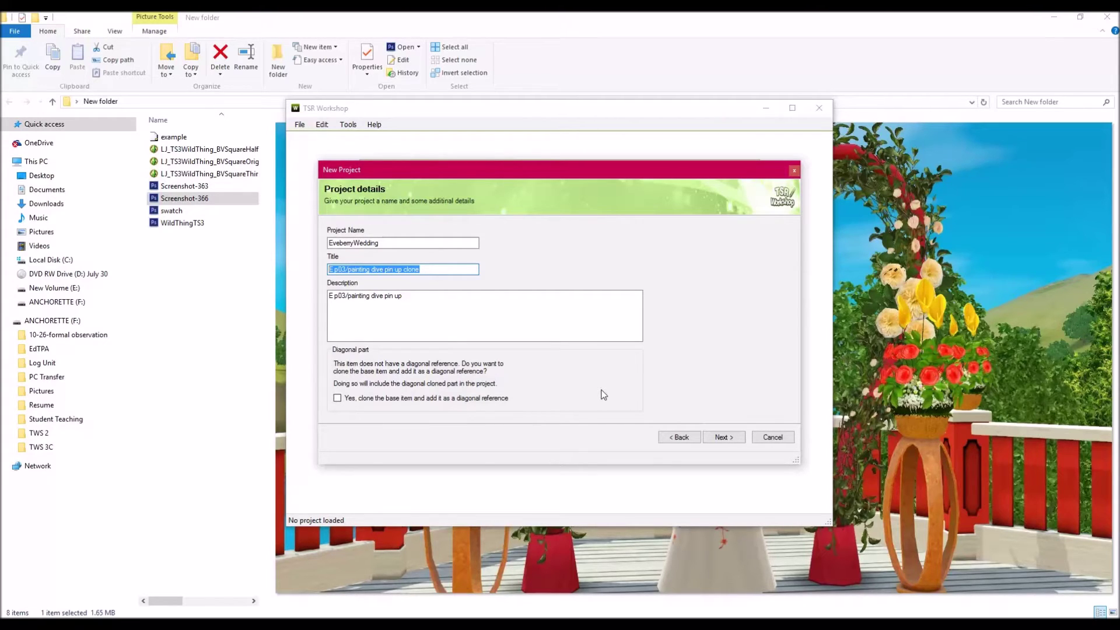
{"action": "type", "text": "Everberry Wedding Photo"}
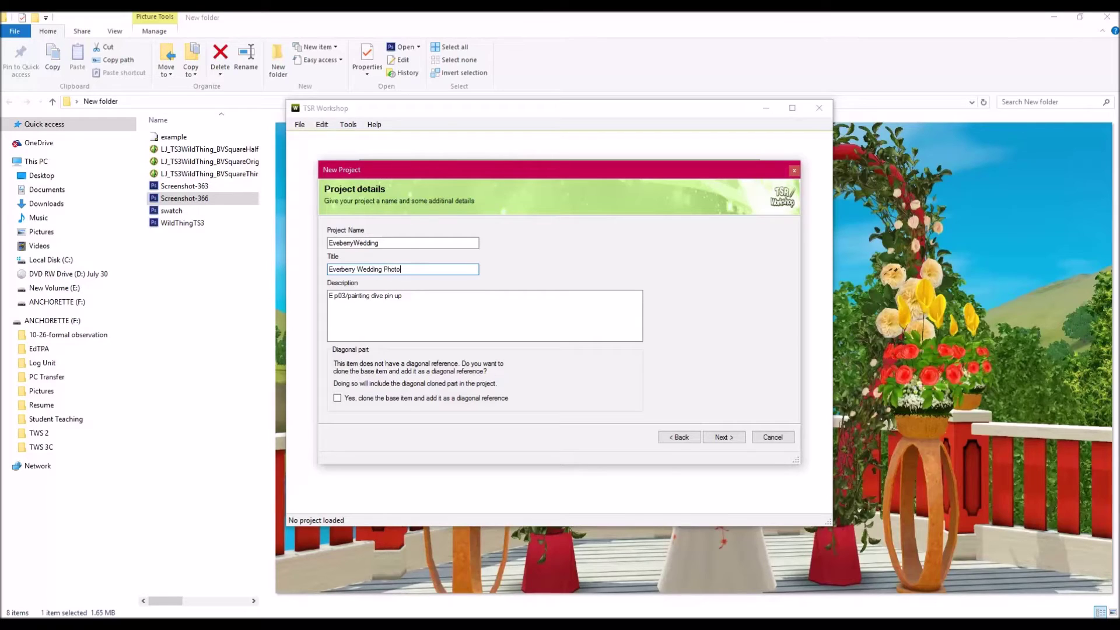
Step: Replace the description with a wedding-day photograph description and finish the new project wizard
{"action": "left_click_drag", "start_coordinate": [402, 296], "coordinate": [318, 299]}
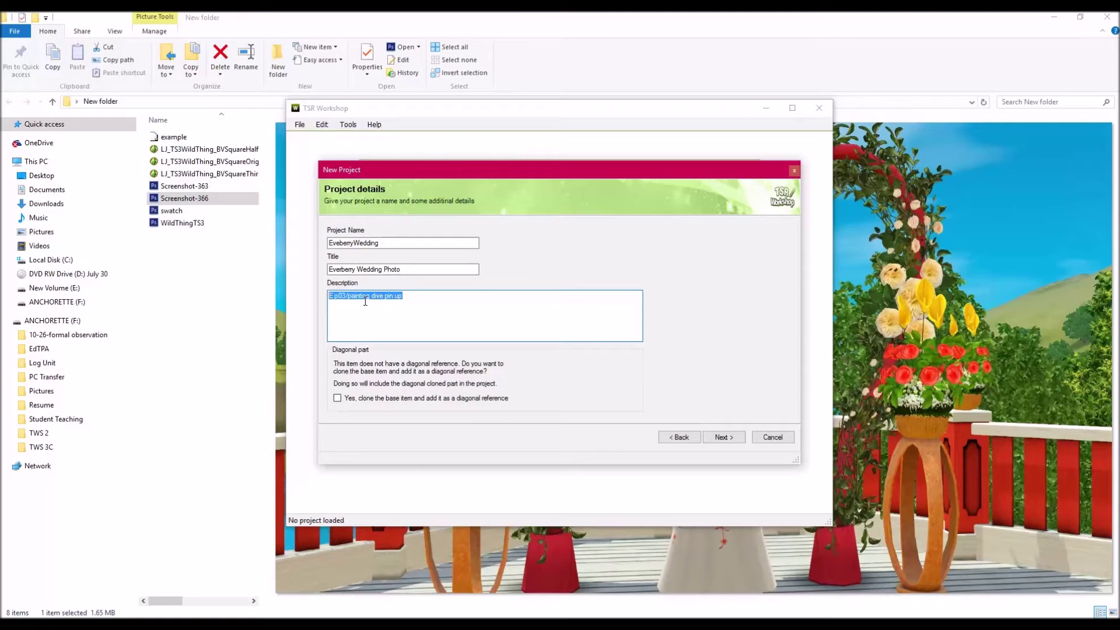
{"action": "type", "text": "A photograph of Cranberry and Evening Star's wedding day."}
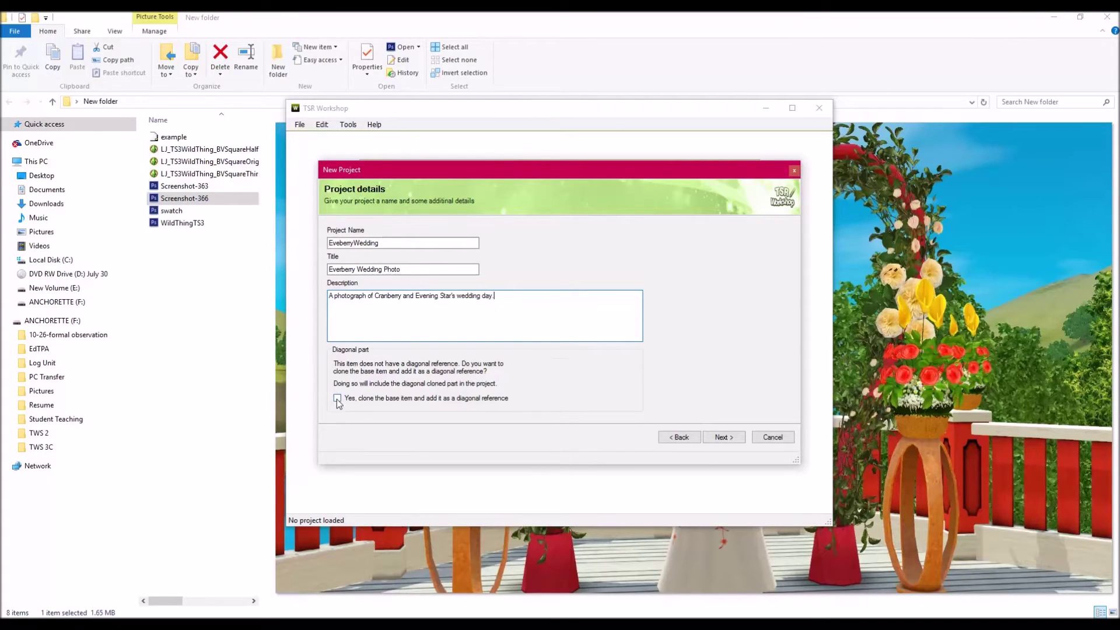
{"action": "left_click", "coordinate": [737, 438]}
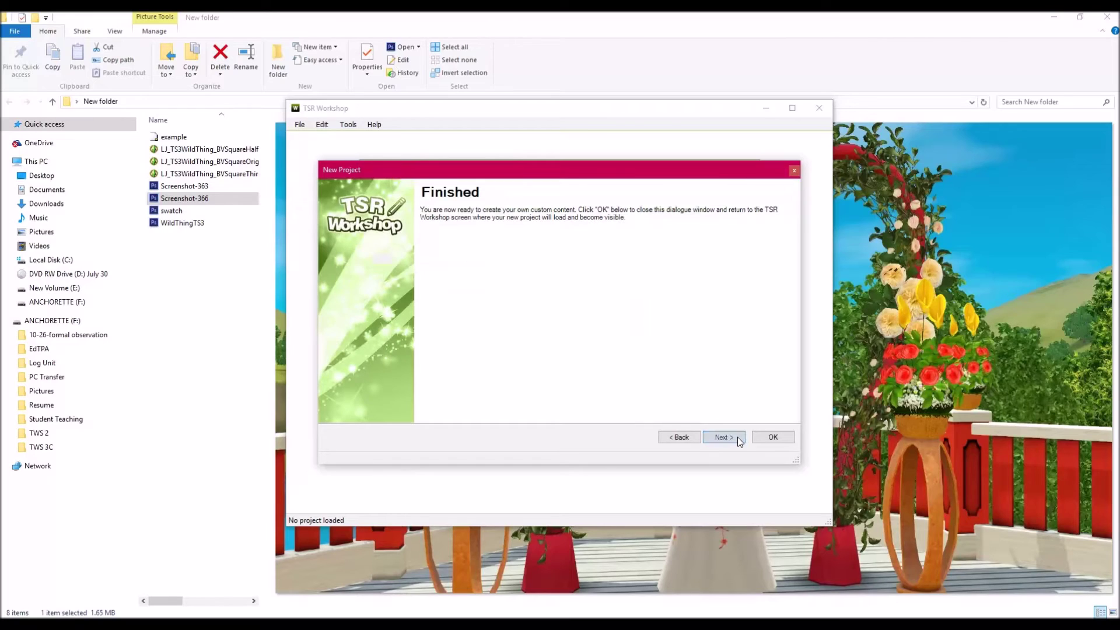
{"action": "left_click", "coordinate": [772, 438]}
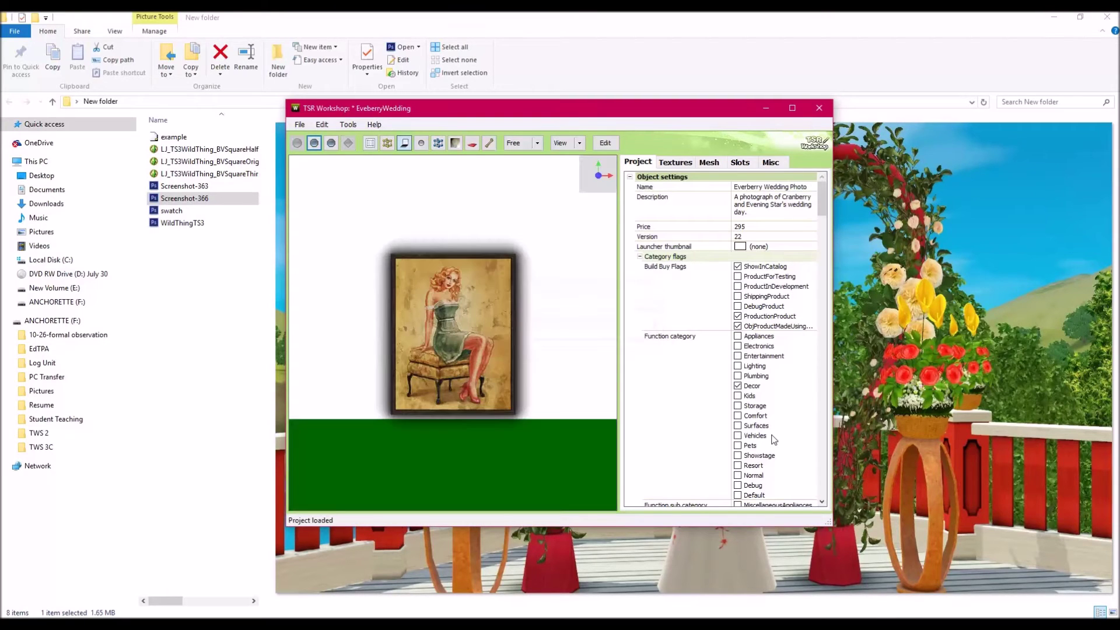
Step: Orbit the pin-up painting preview and change its price from 295 to 1
{"action": "mouse_move", "coordinate": [491, 363]}
{"action": "left_mouse_down"}
{"action": "mouse_move", "coordinate": [478, 352]}
{"action": "mouse_move", "coordinate": [493, 345]}
{"action": "mouse_move", "coordinate": [474, 351]}
{"action": "left_mouse_up"}
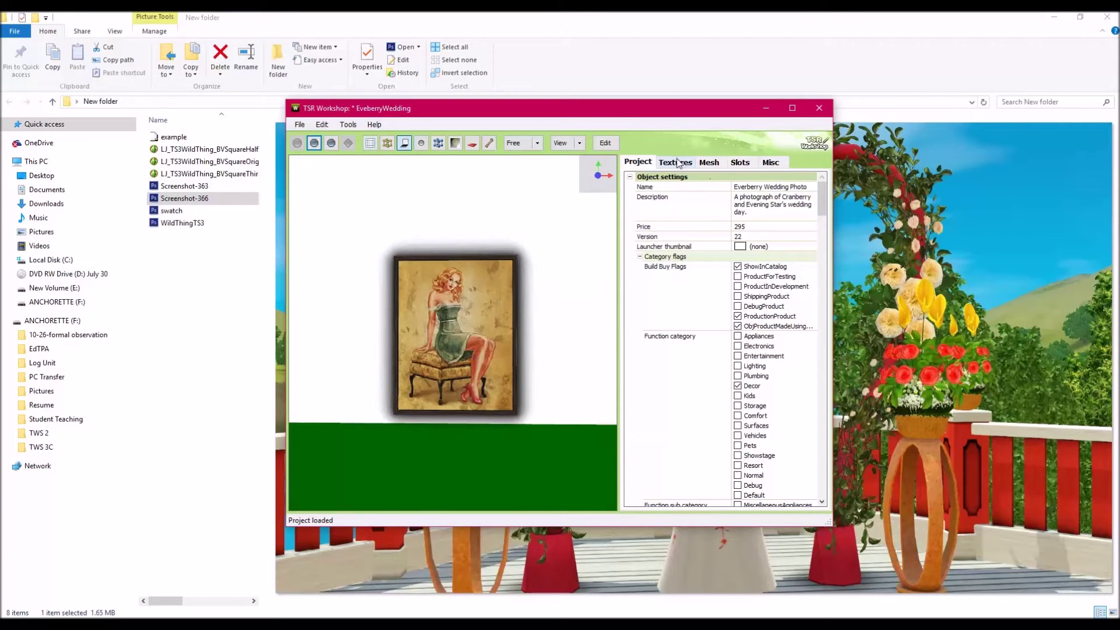
{"action": "left_click", "coordinate": [741, 227]}
{"action": "left_click", "coordinate": [741, 227]}
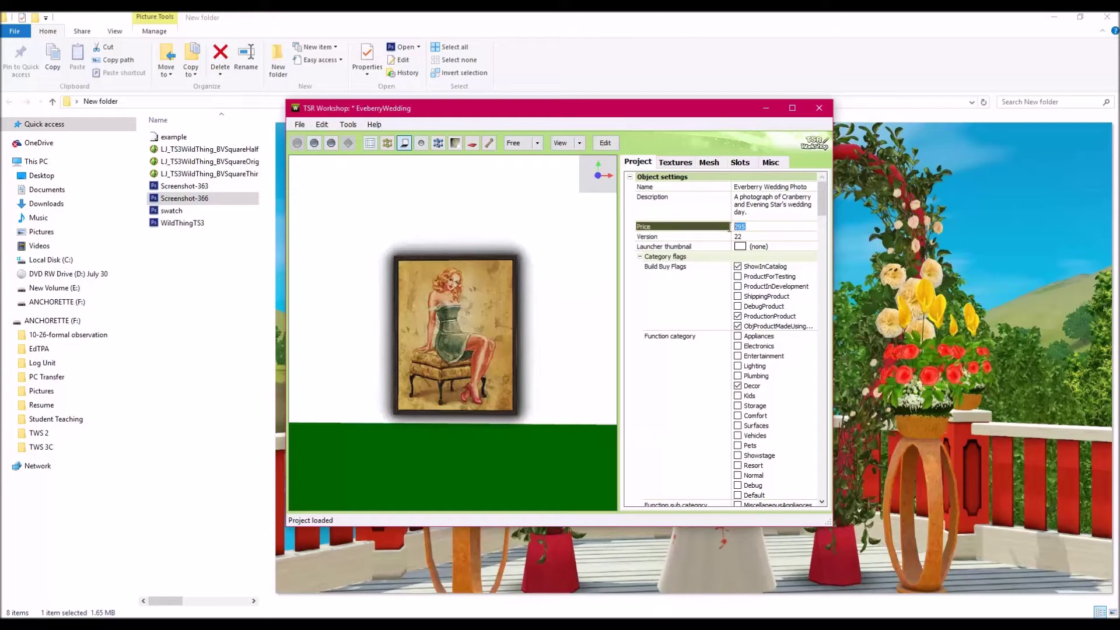
{"action": "type", "text": "1"}
{"action": "double_click", "coordinate": [743, 227]}
{"action": "left_click", "coordinate": [674, 164]}
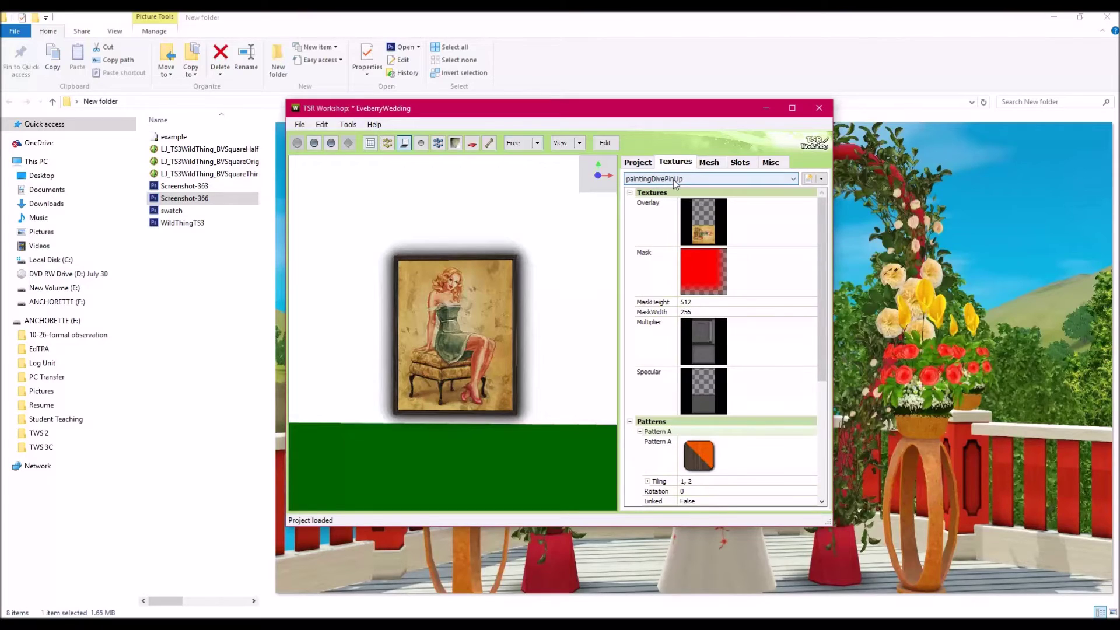
{"action": "left_click", "coordinate": [702, 225]}
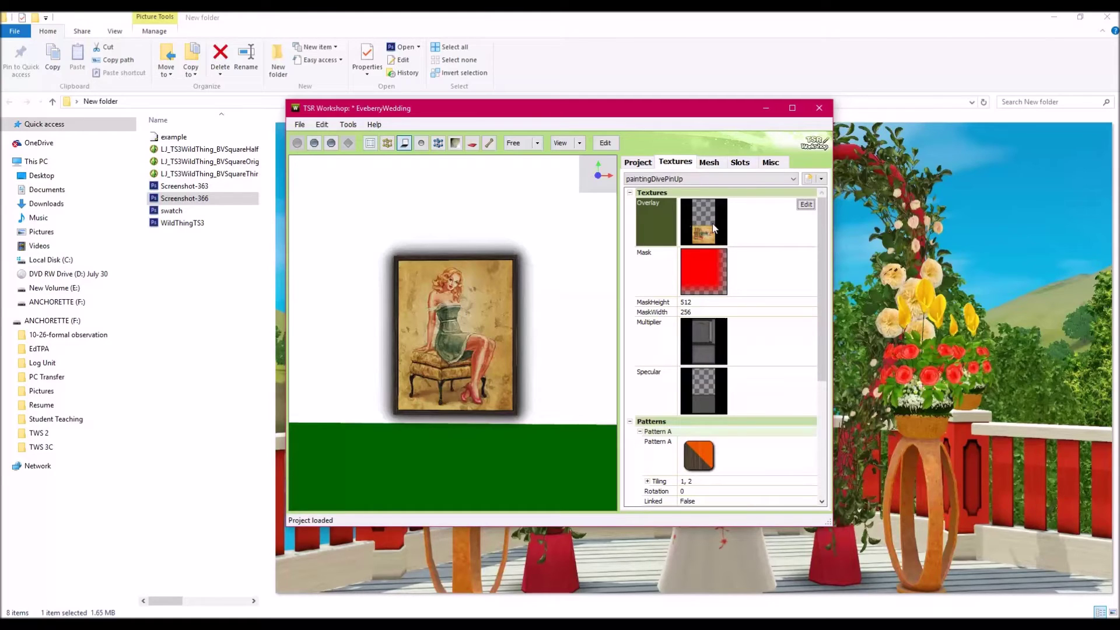
{"action": "left_click_drag", "start_coordinate": [821, 240], "coordinate": [825, 397]}
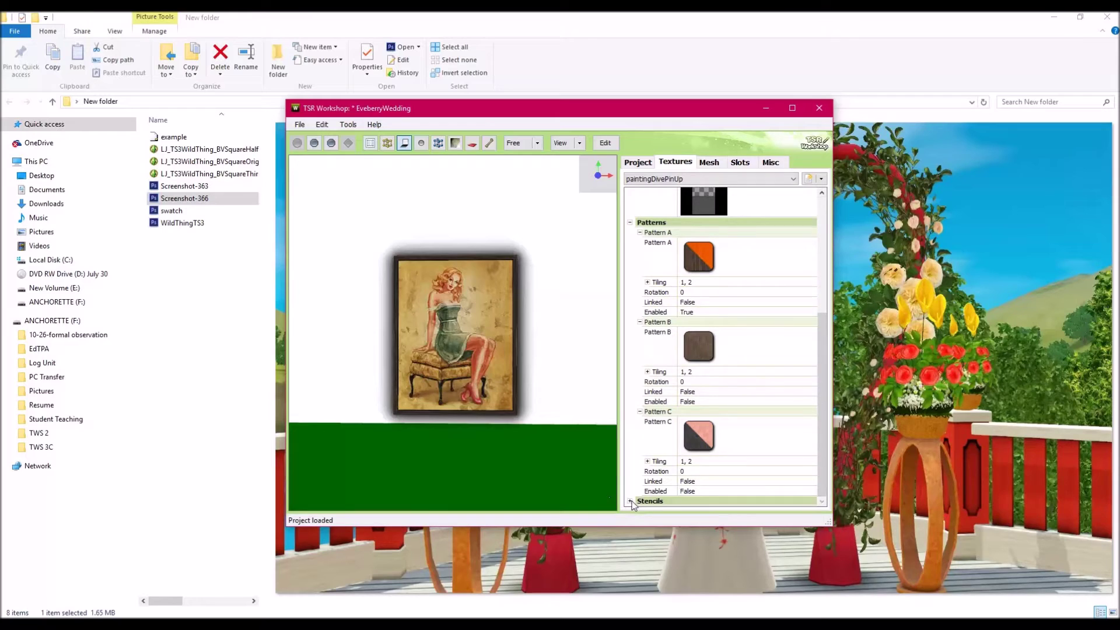
{"action": "left_click_drag", "start_coordinate": [825, 380], "coordinate": [824, 257]}
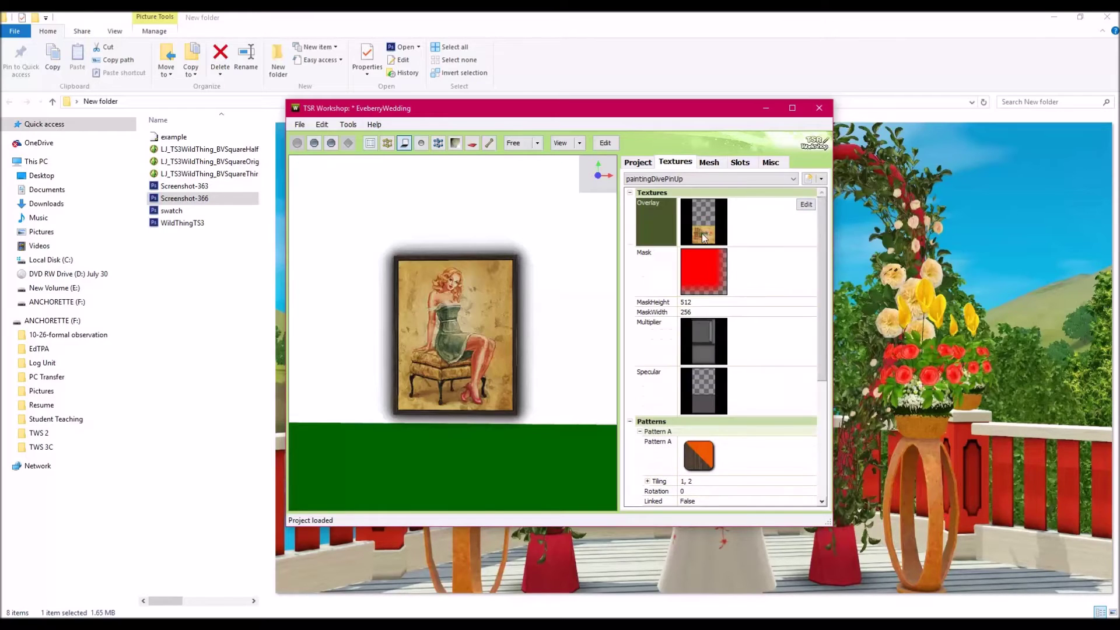
{"action": "scroll", "coordinate": [707, 450], "scroll_direction": "down", "scroll_amount": 6}
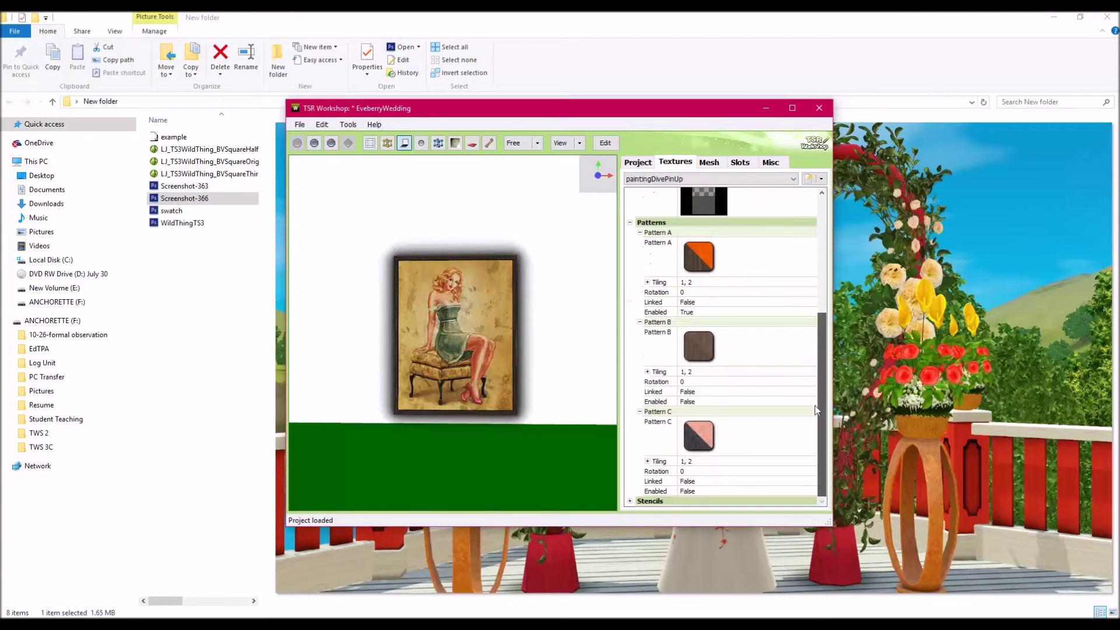
{"action": "left_click", "coordinate": [630, 502]}
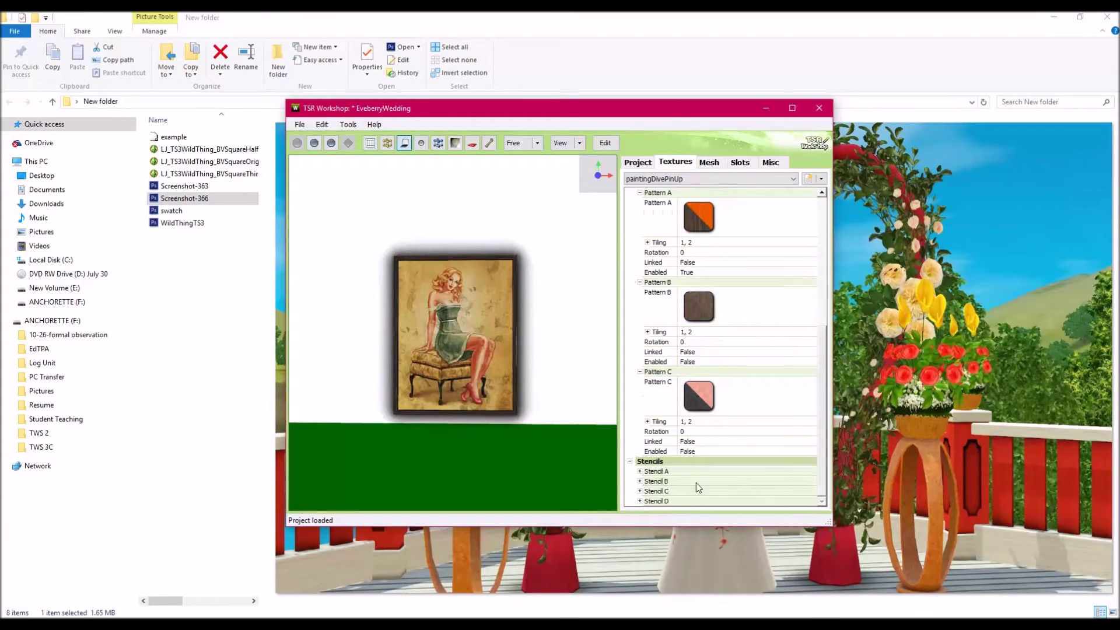
{"action": "left_click", "coordinate": [640, 471]}
{"action": "scroll", "coordinate": [700, 426], "scroll_direction": "down", "scroll_amount": 3}
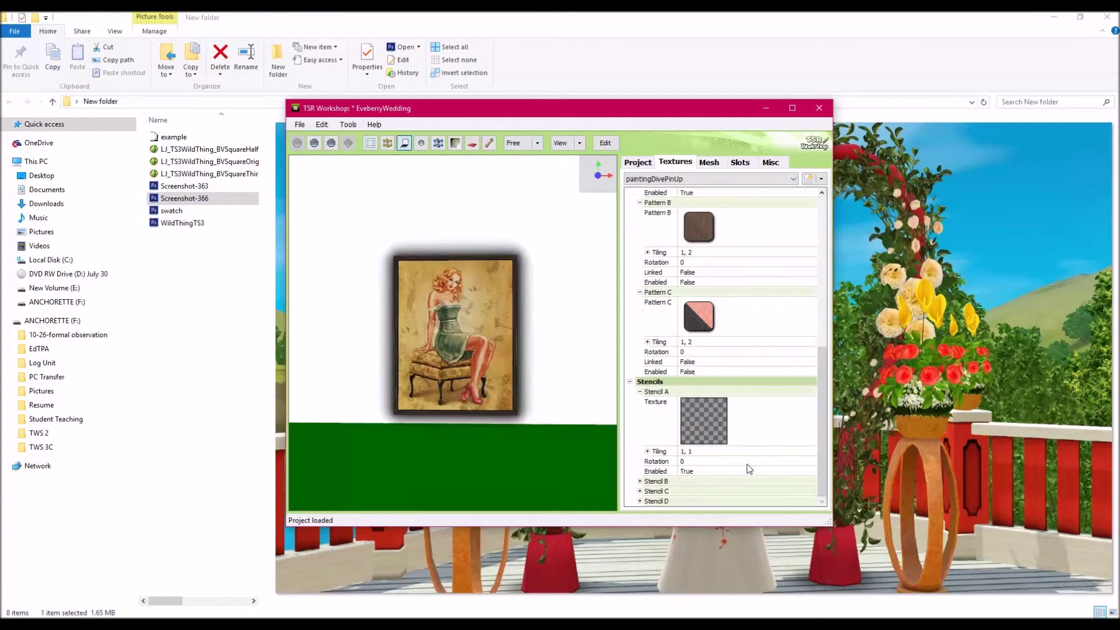
{"action": "left_click", "coordinate": [705, 410]}
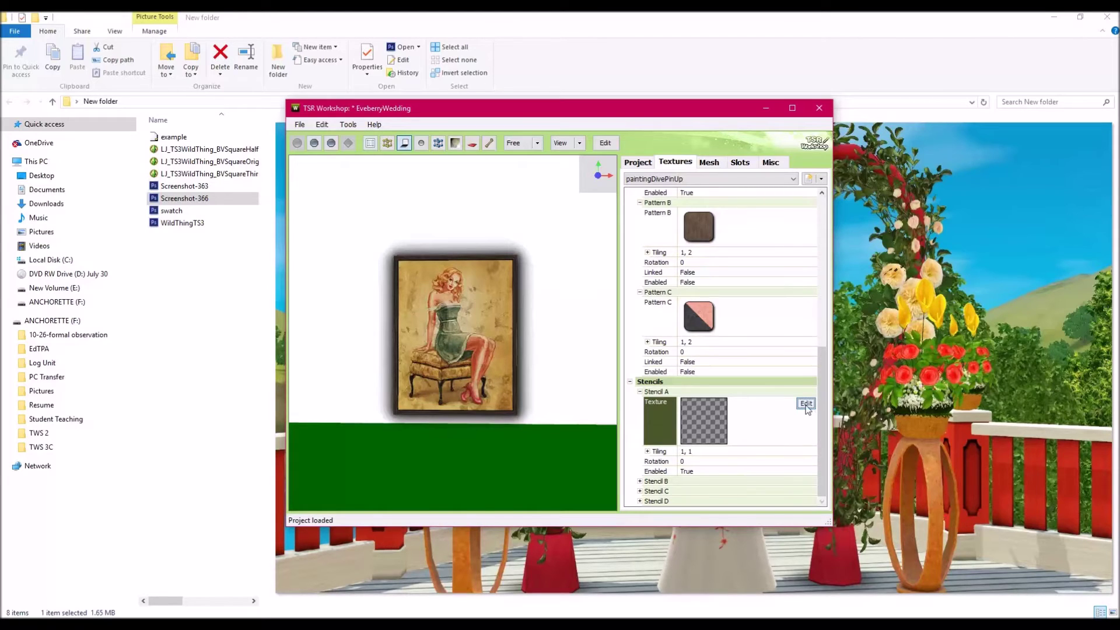
{"action": "left_click", "coordinate": [639, 391]}
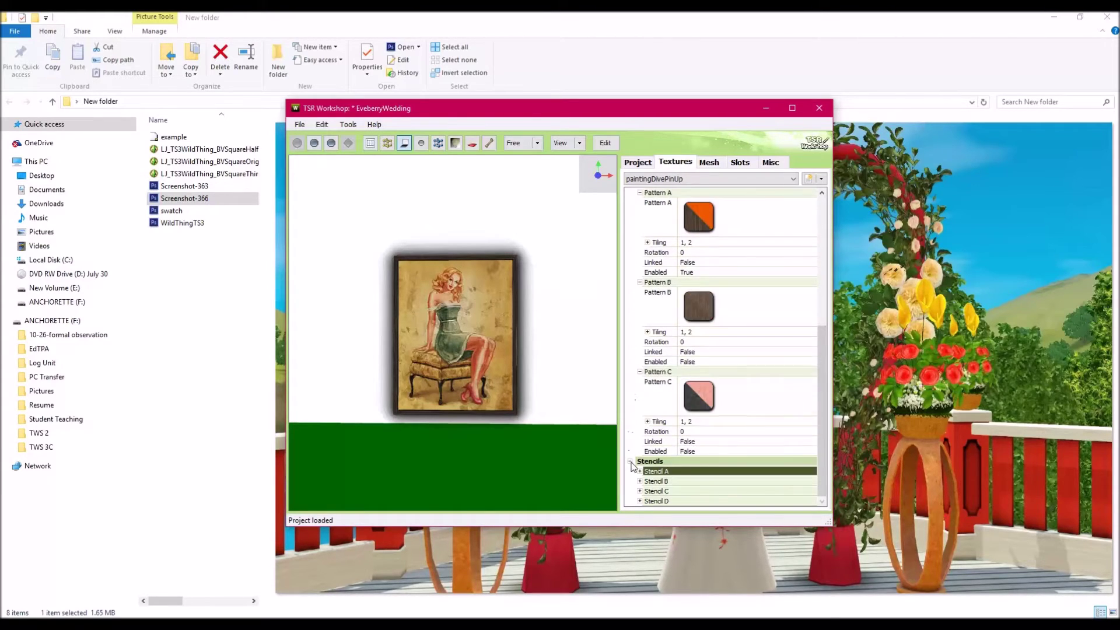
{"action": "left_click_drag", "start_coordinate": [819, 430], "coordinate": [819, 316]}
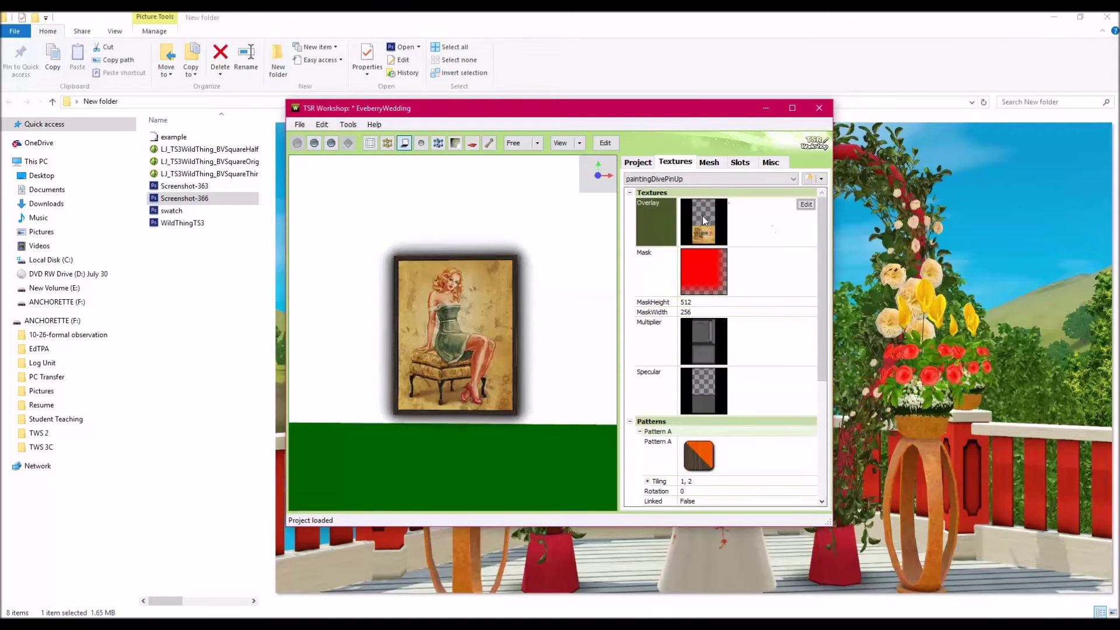
{"action": "left_click", "coordinate": [806, 204]}
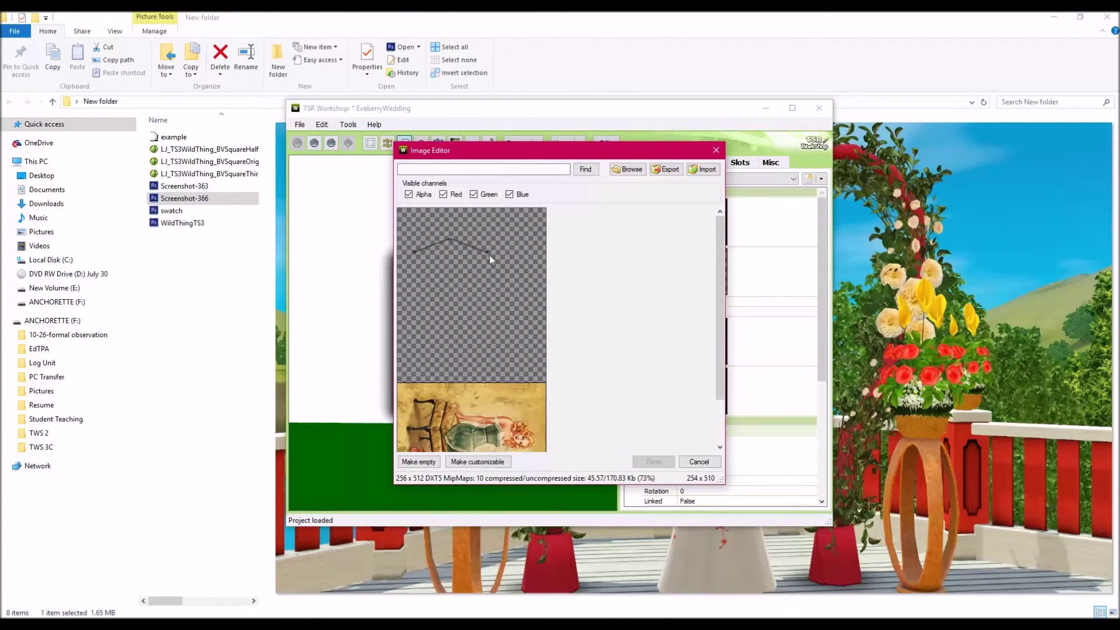
Step: Export the painting's Overlay texture as a DDS file to the Desktop, then verify the file exists
{"action": "left_click", "coordinate": [666, 170]}
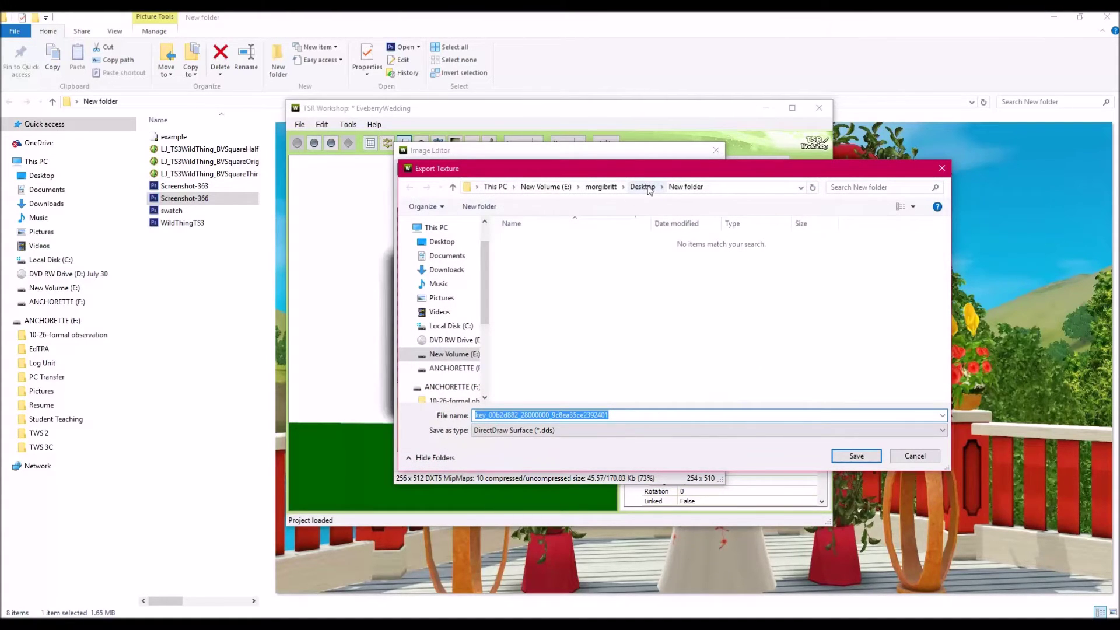
{"action": "left_click", "coordinate": [643, 188]}
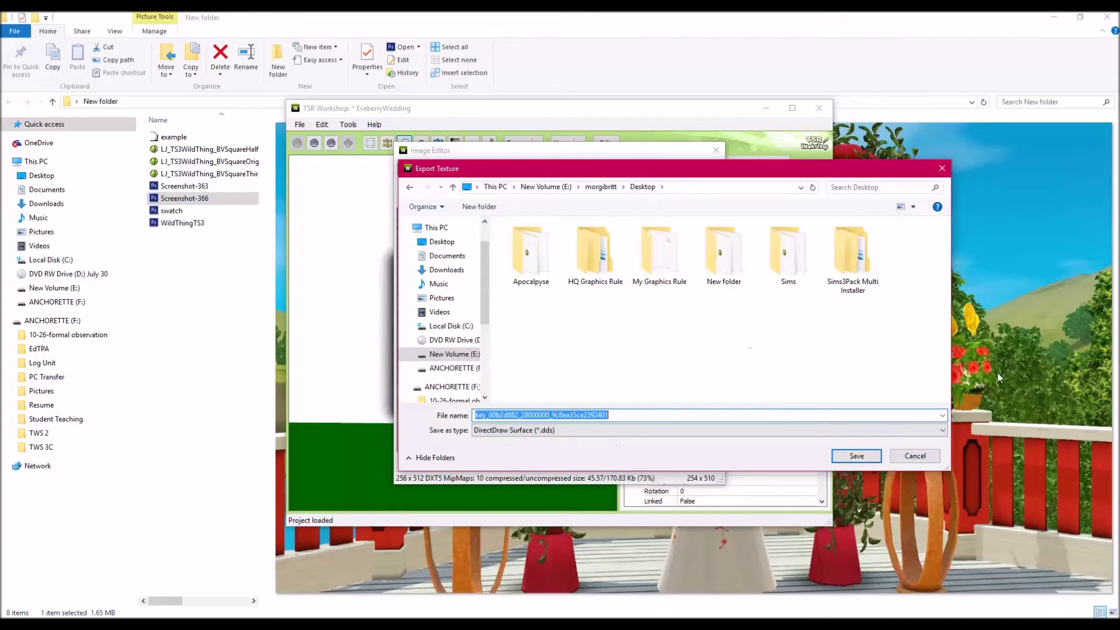
{"action": "left_click", "coordinate": [868, 456]}
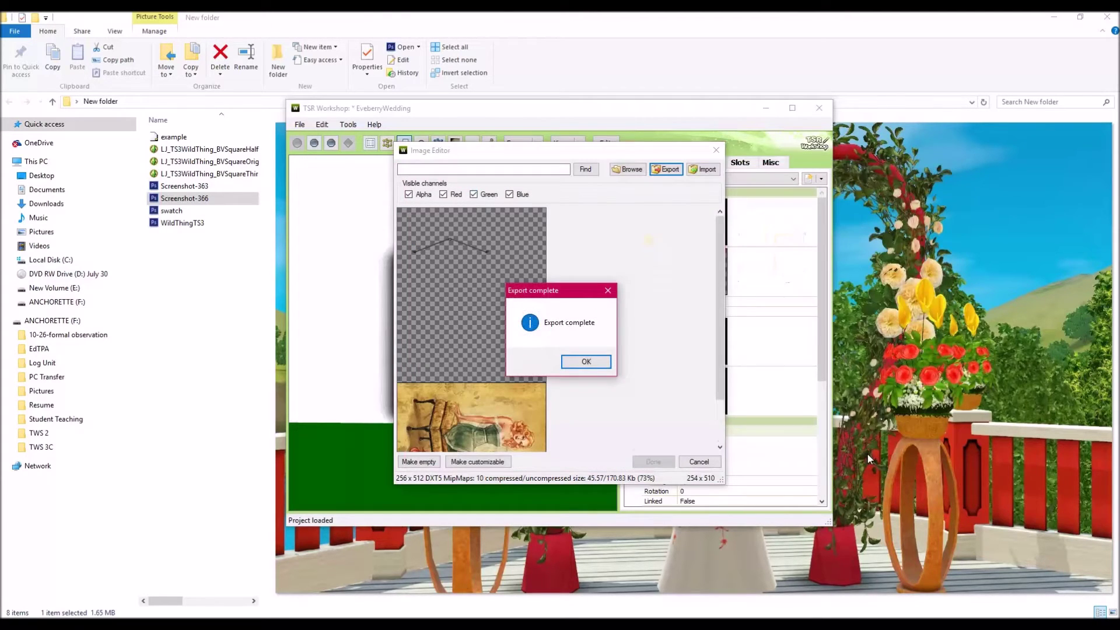
{"action": "left_click", "coordinate": [590, 365]}
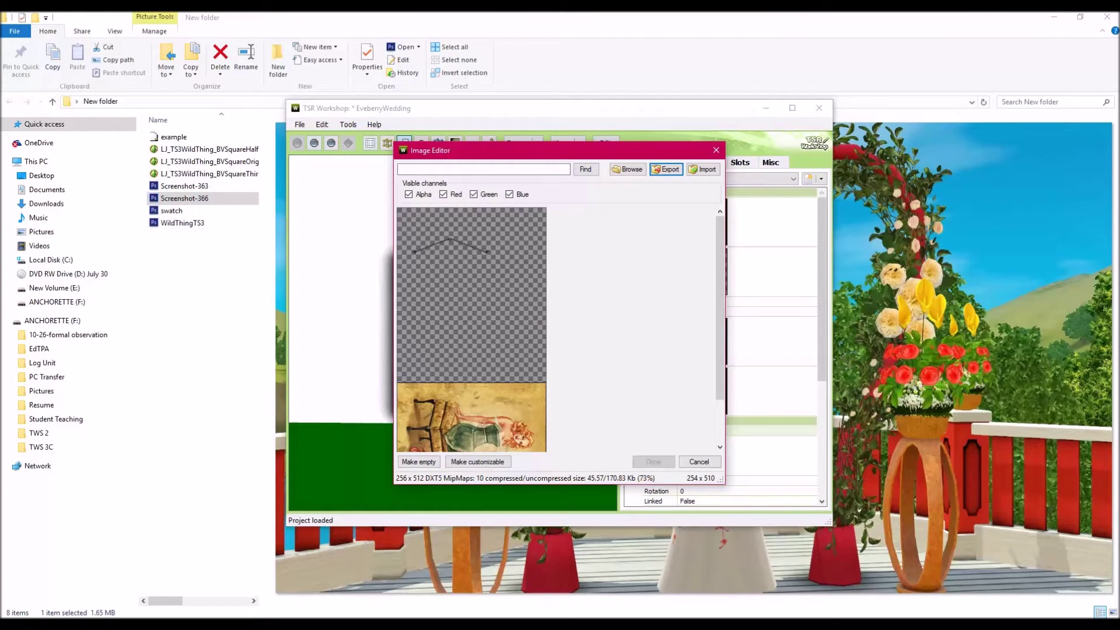
{"action": "left_click", "coordinate": [667, 169]}
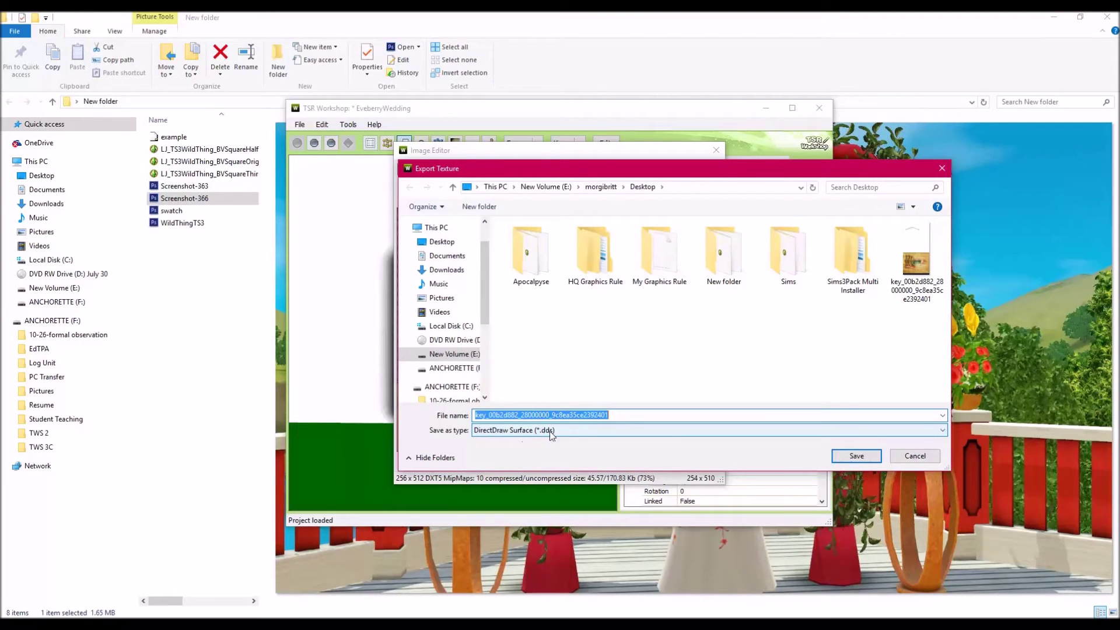
{"action": "left_click", "coordinate": [921, 459]}
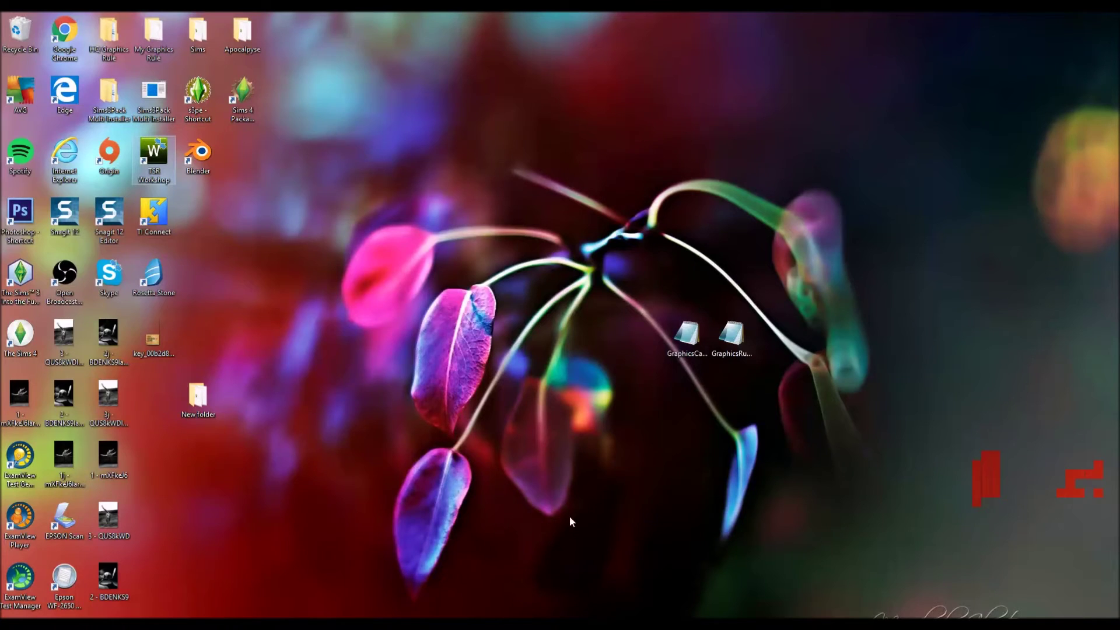
Step: Open the exported overlay DDS from the Desktop with default NVIDIA read settings and zoom in
{"action": "left_click", "coordinate": [161, 340]}
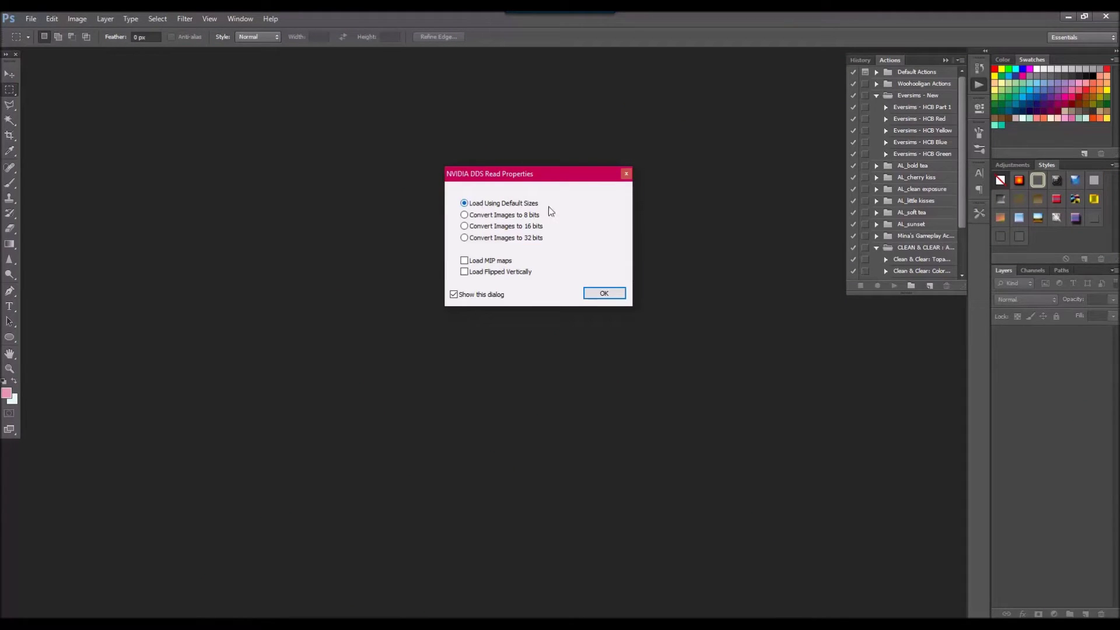
{"action": "left_click", "coordinate": [601, 293]}
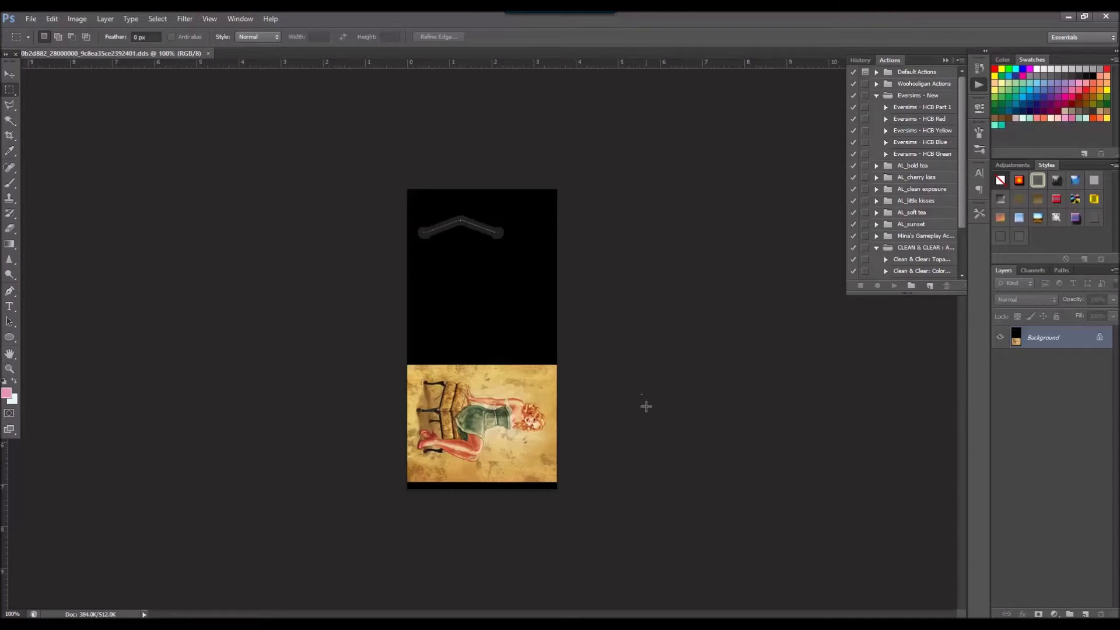
{"action": "scroll", "coordinate": [637, 396], "scroll_direction": "up", "scroll_amount": 3, "text": "alt"}
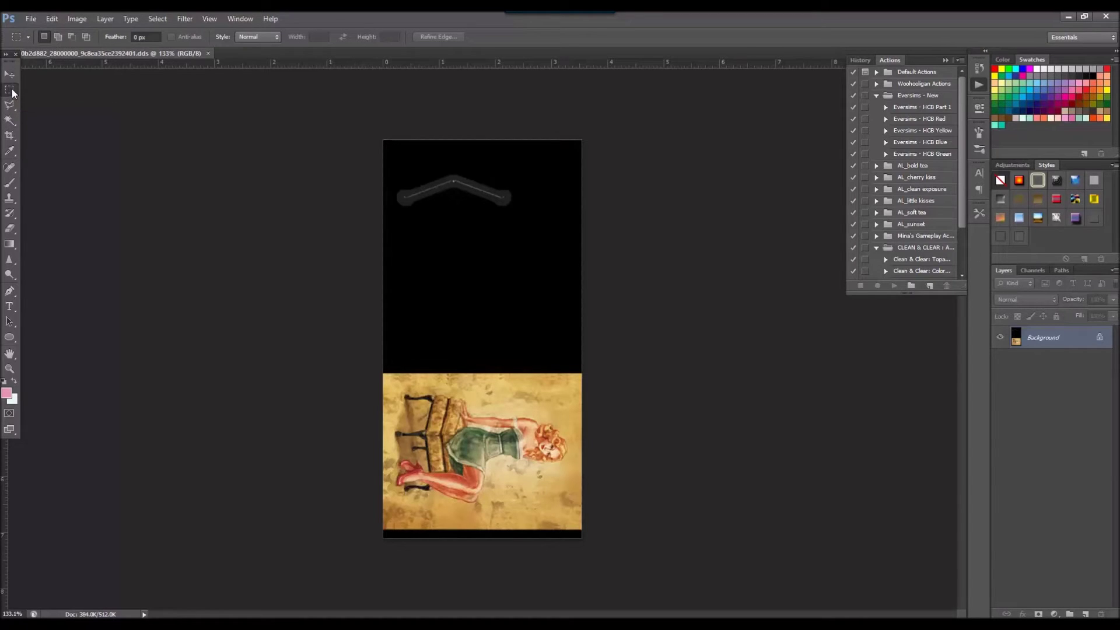
{"action": "right_click", "coordinate": [12, 92]}
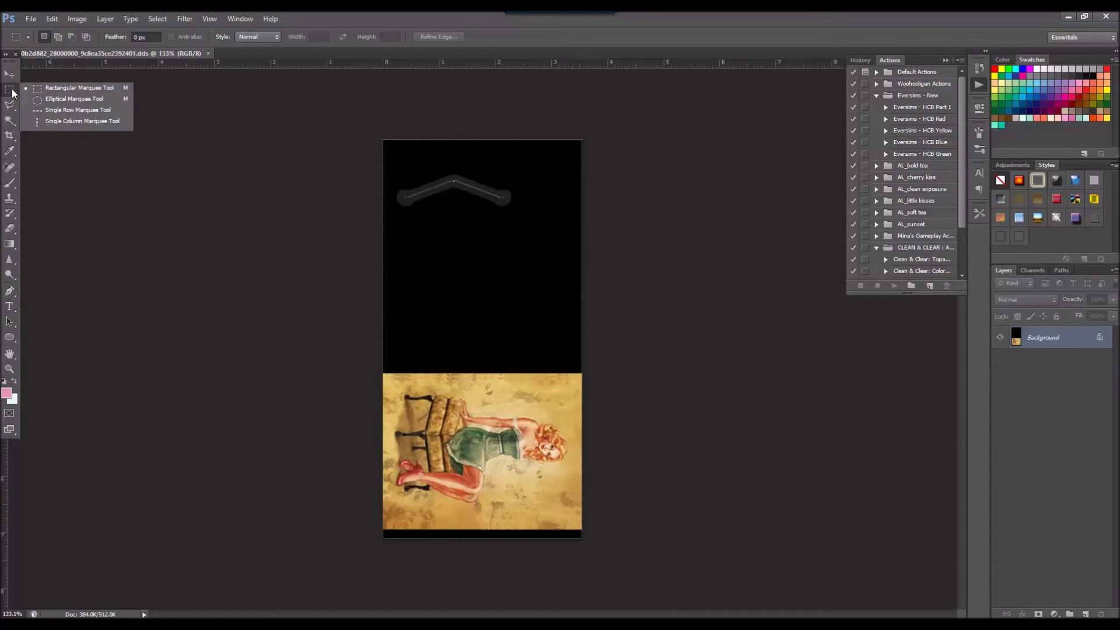
{"action": "left_click", "coordinate": [12, 92]}
{"action": "left_click", "coordinate": [10, 339]}
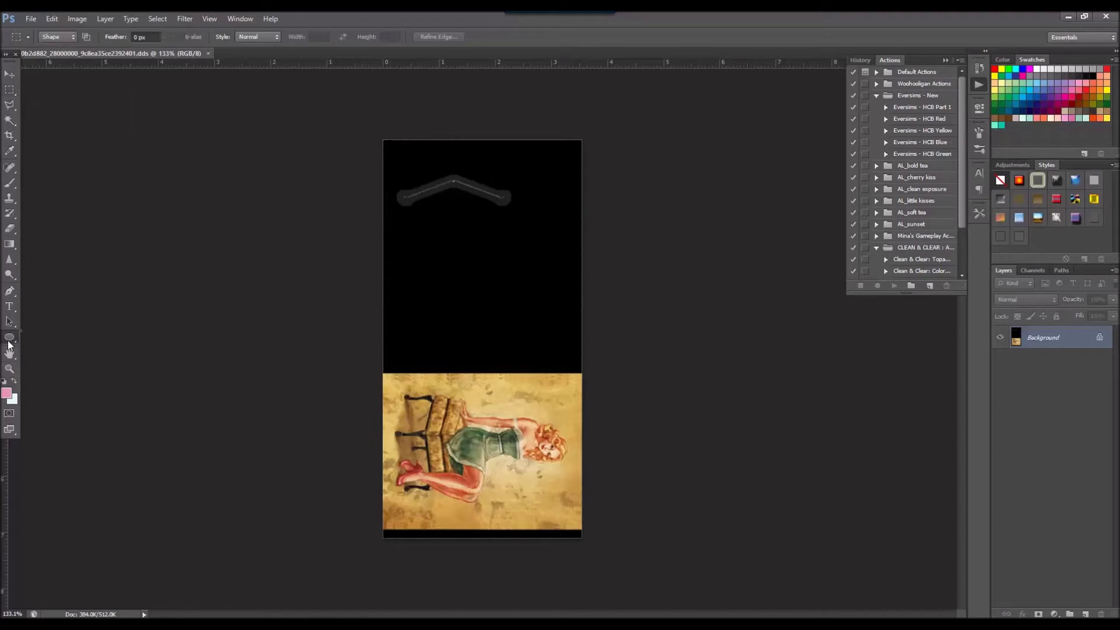
{"action": "left_click", "coordinate": [8, 342]}
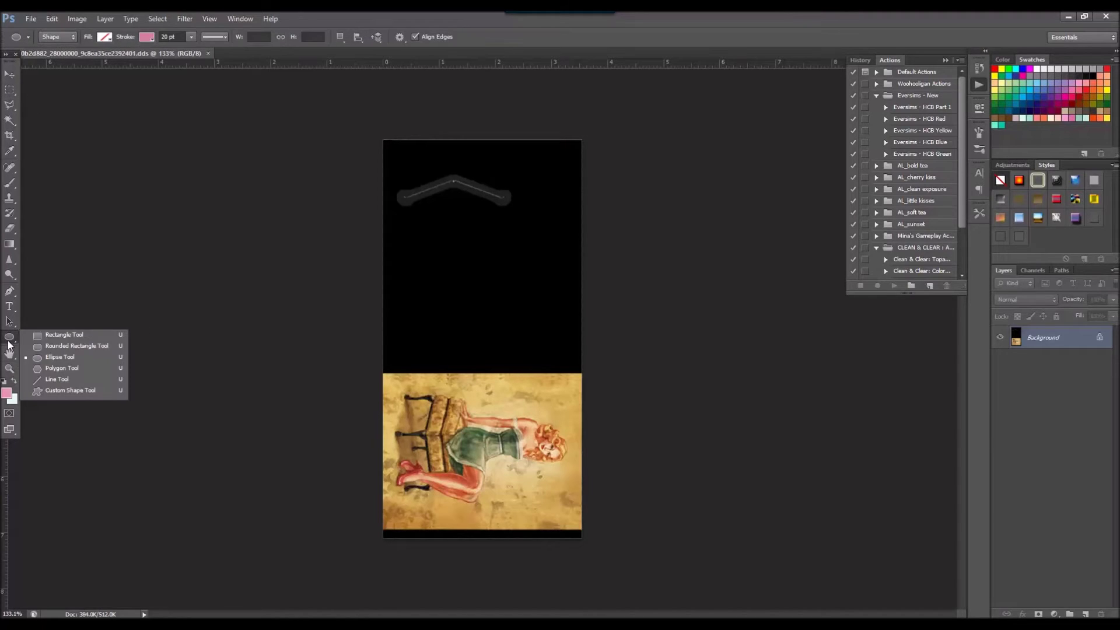
{"action": "left_click", "coordinate": [41, 357]}
{"action": "left_click_drag", "start_coordinate": [456, 267], "coordinate": [546, 357], "text": "shift"}
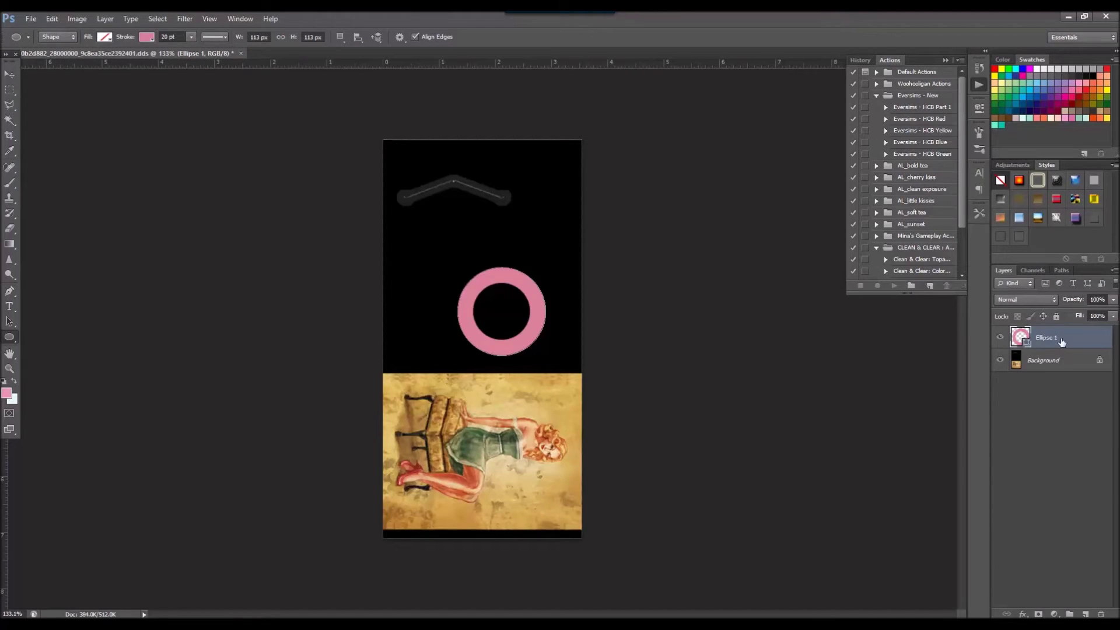
{"action": "left_click_drag", "start_coordinate": [1063, 342], "coordinate": [1105, 611]}
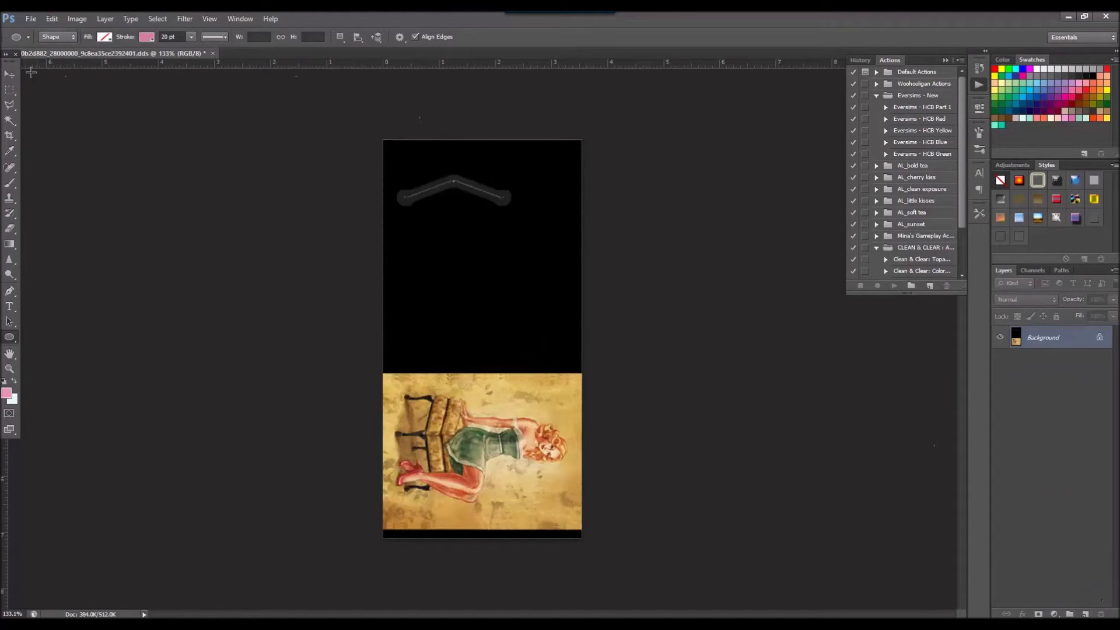
{"action": "left_click", "coordinate": [9, 92]}
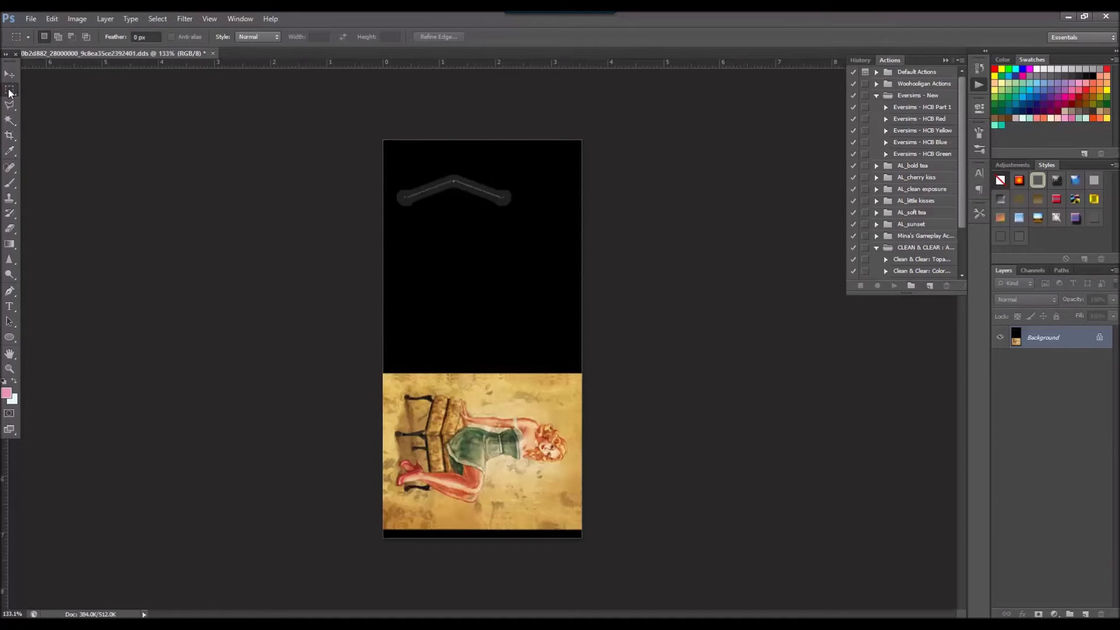
{"action": "right_click", "coordinate": [9, 91]}
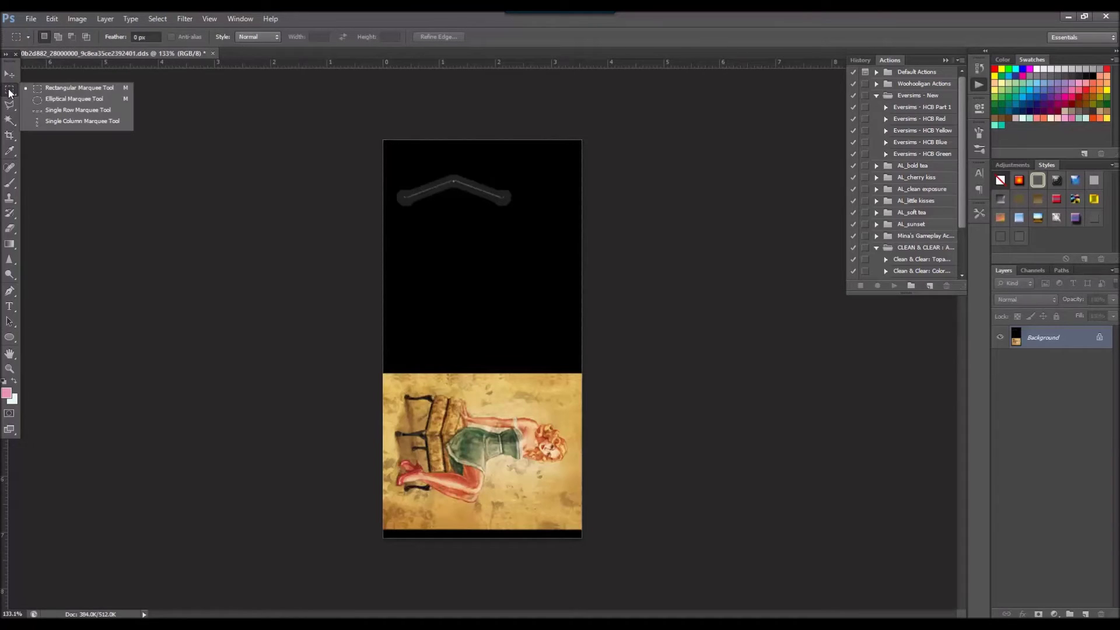
{"action": "left_click", "coordinate": [46, 87]}
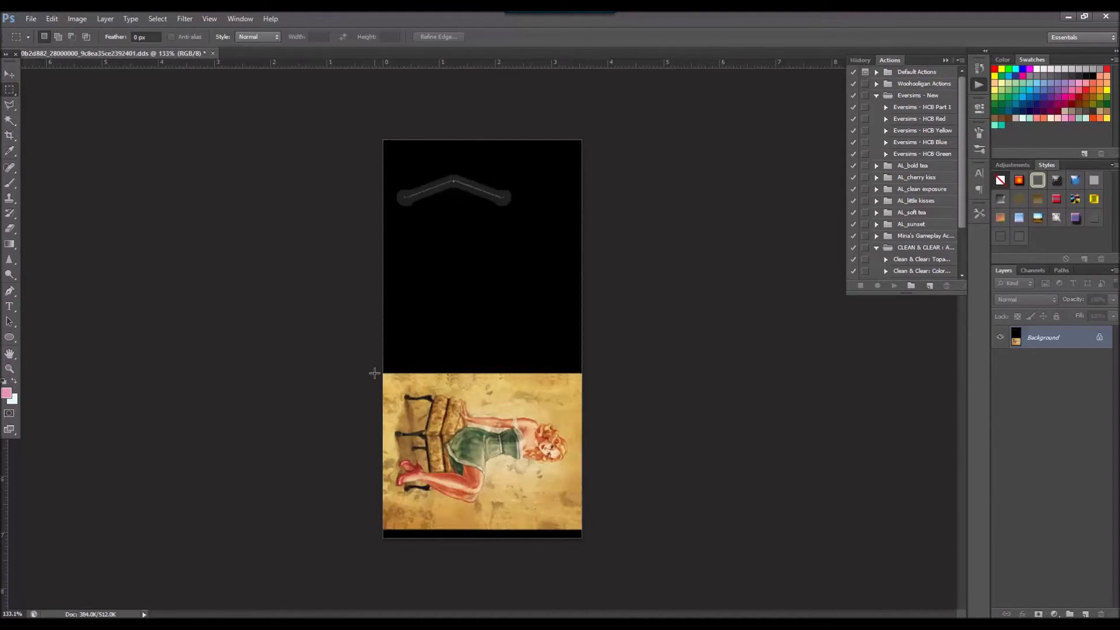
{"action": "scroll", "coordinate": [369, 380], "scroll_direction": "up", "scroll_amount": 3, "text": "alt"}
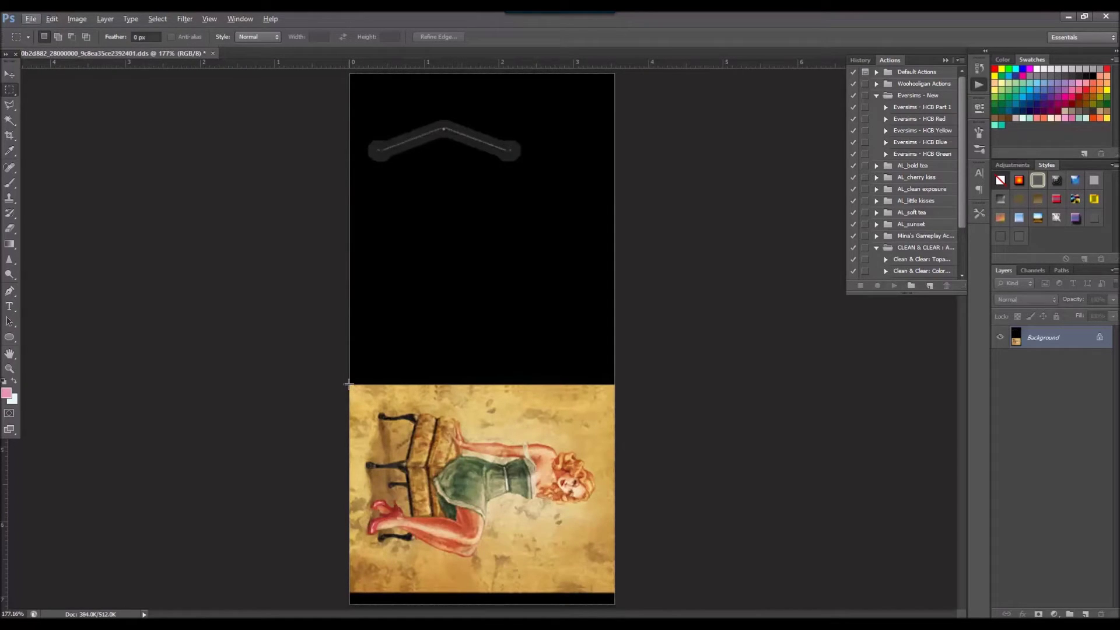
{"action": "left_click_drag", "start_coordinate": [348, 384], "coordinate": [659, 591]}
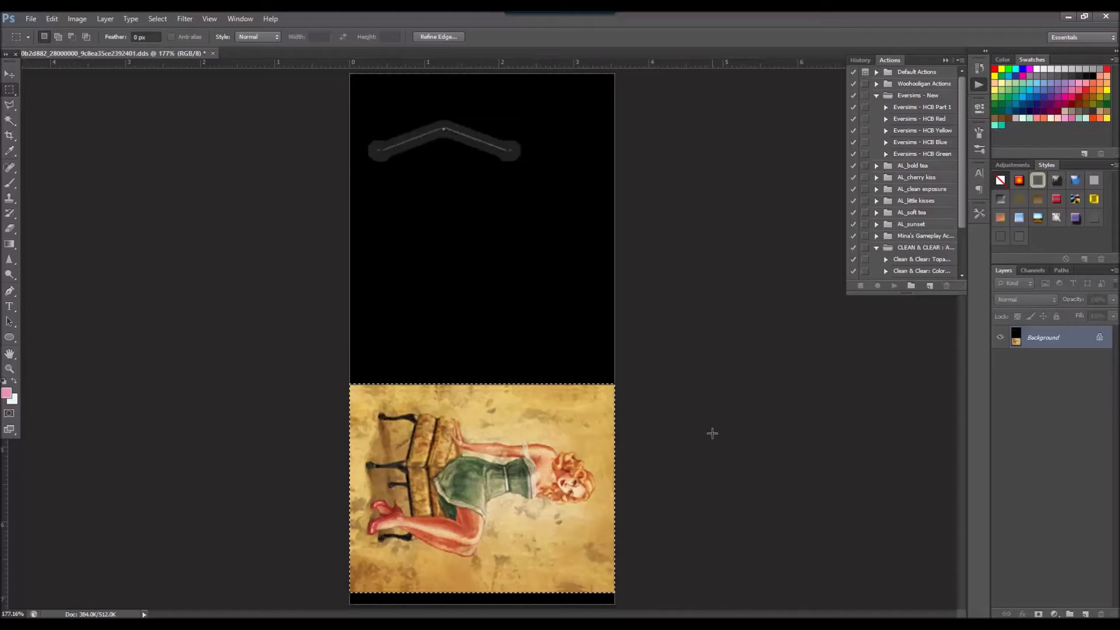
Step: Copy the selected pin-up painting onto its own Layer 1 above the black Background
{"action": "key", "text": "ctrl+j"}
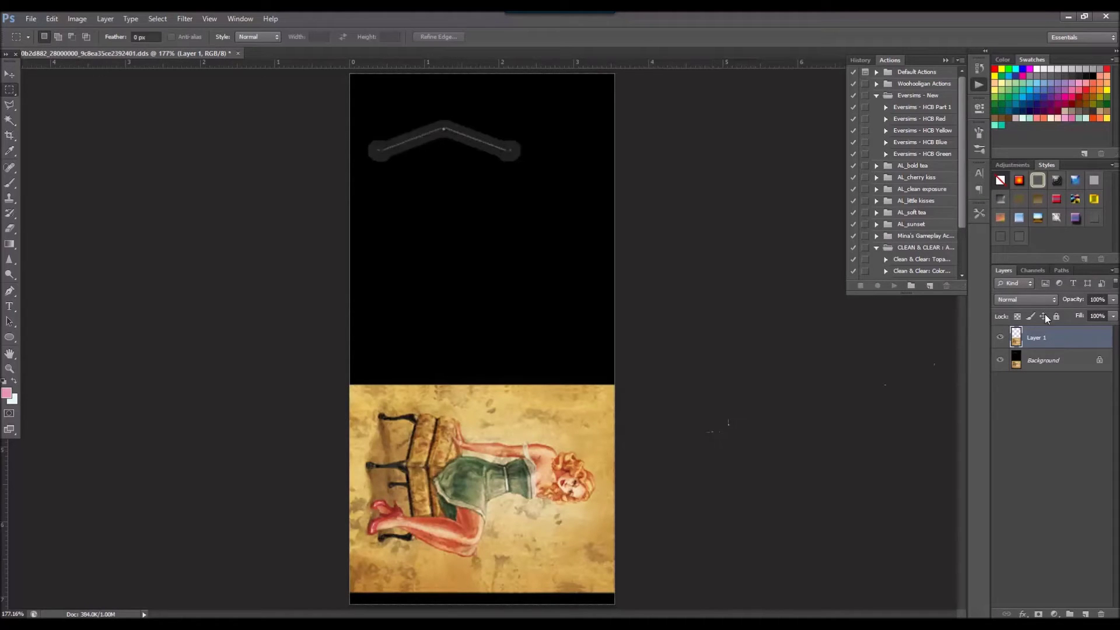
{"action": "left_click", "coordinate": [1001, 360]}
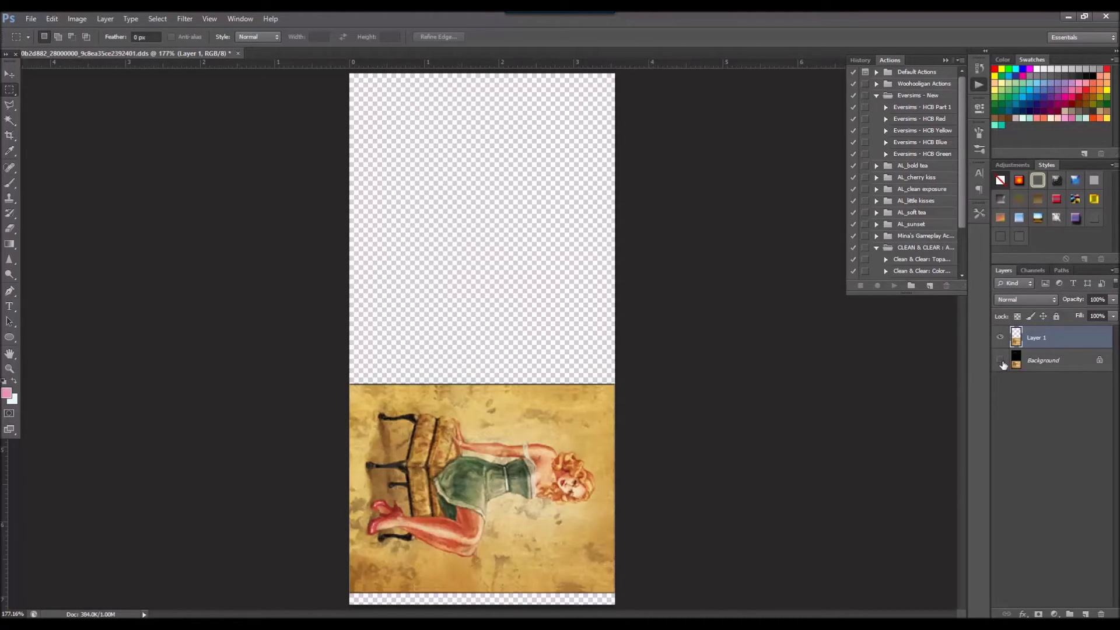
{"action": "left_click", "coordinate": [1001, 361]}
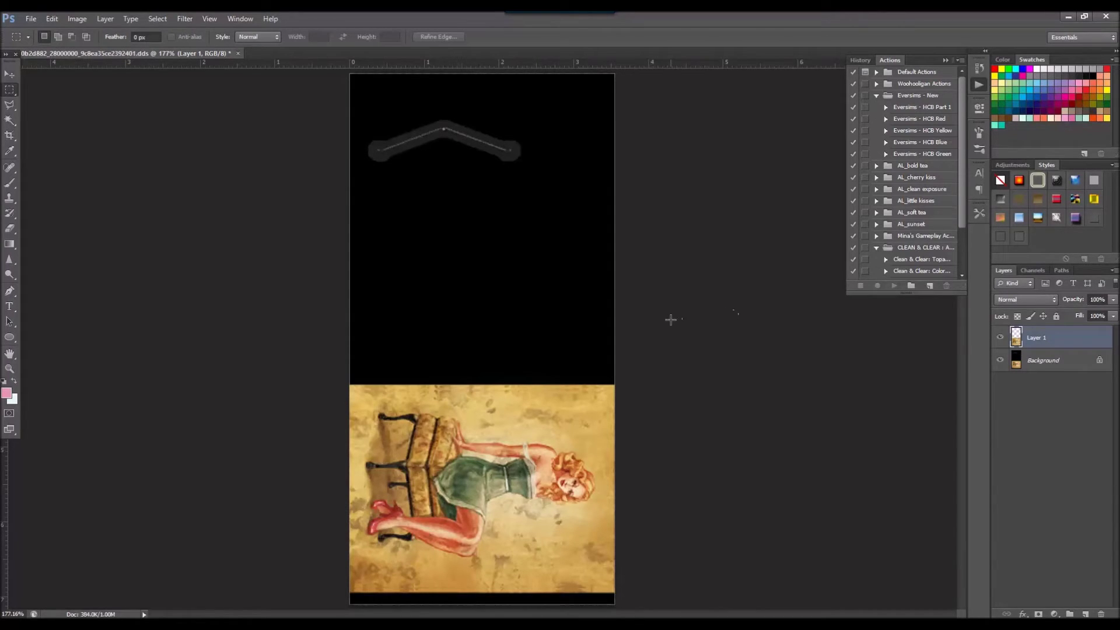
{"action": "scroll", "coordinate": [671, 326], "scroll_direction": "down", "scroll_amount": 3, "text": "alt"}
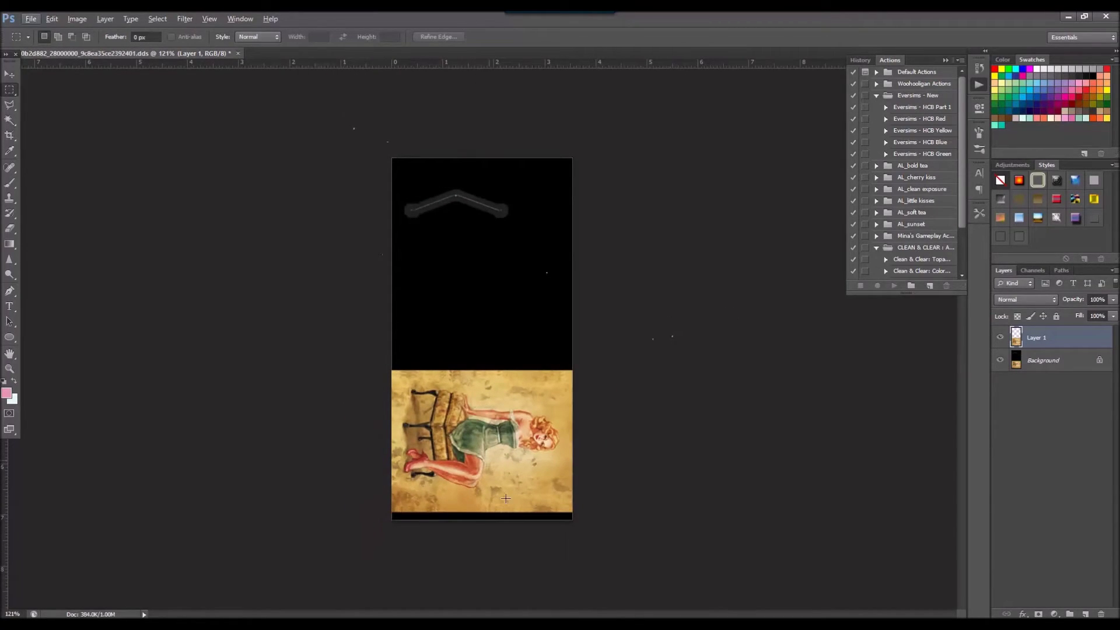
{"action": "mouse_move", "coordinate": [407, 627]}
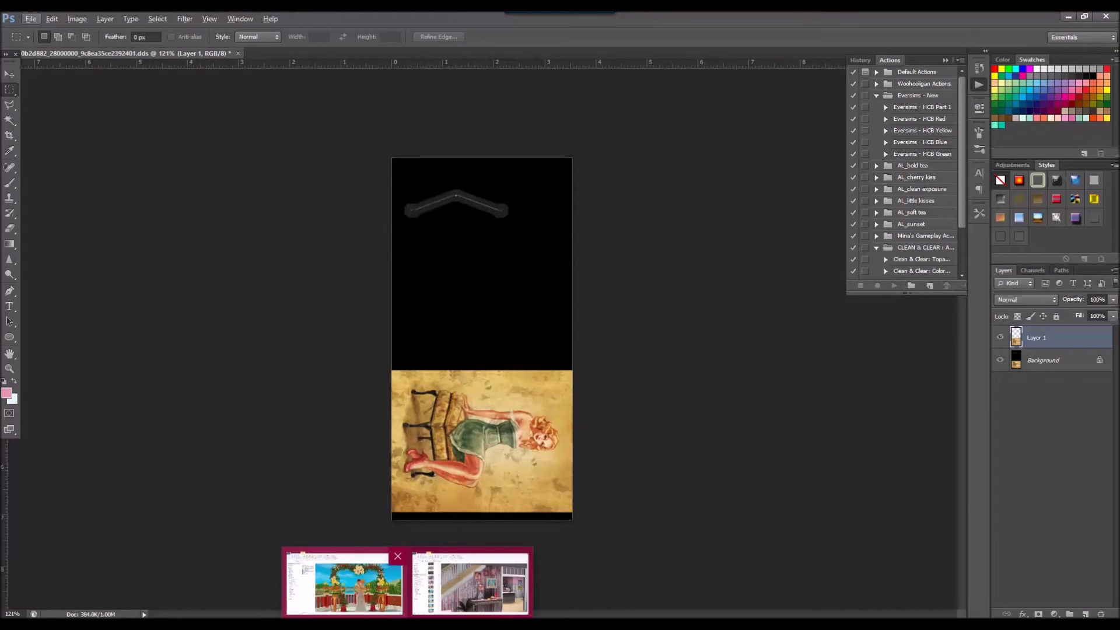
{"action": "left_click", "coordinate": [478, 582]}
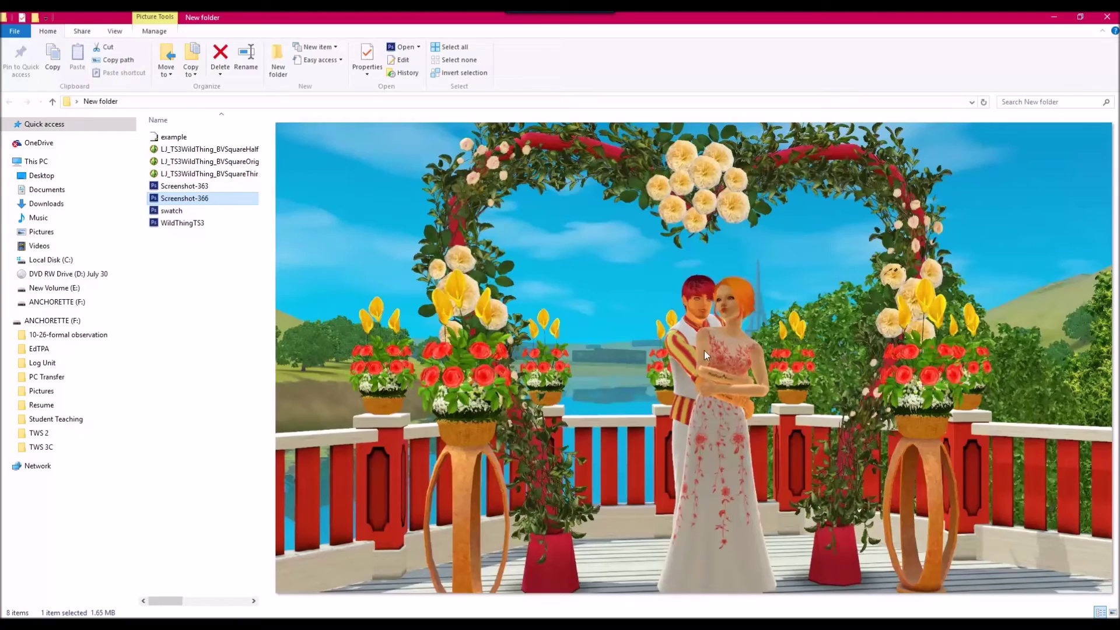
Step: Open Screenshot-366, run the Clean & Clear actions, and stamp visible layers into Layer 1
{"action": "double_click", "coordinate": [205, 198]}
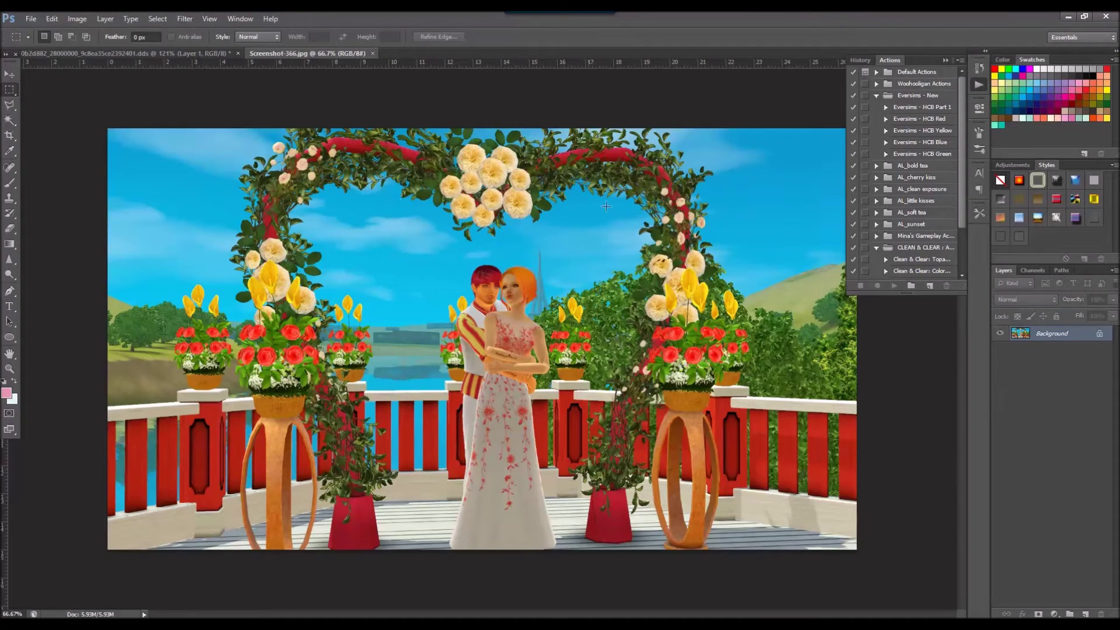
{"action": "left_click", "coordinate": [939, 260]}
{"action": "left_click", "coordinate": [894, 286]}
{"action": "key", "text": "Return"}
{"action": "scroll", "coordinate": [914, 221], "scroll_direction": "down", "scroll_amount": 1}
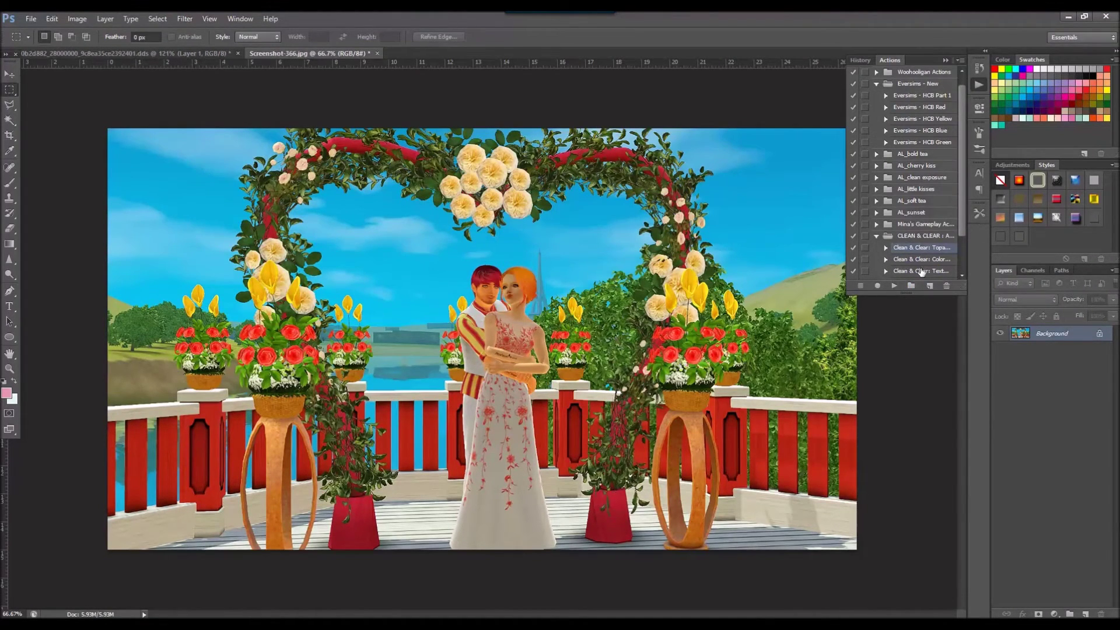
{"action": "left_click", "coordinate": [921, 272]}
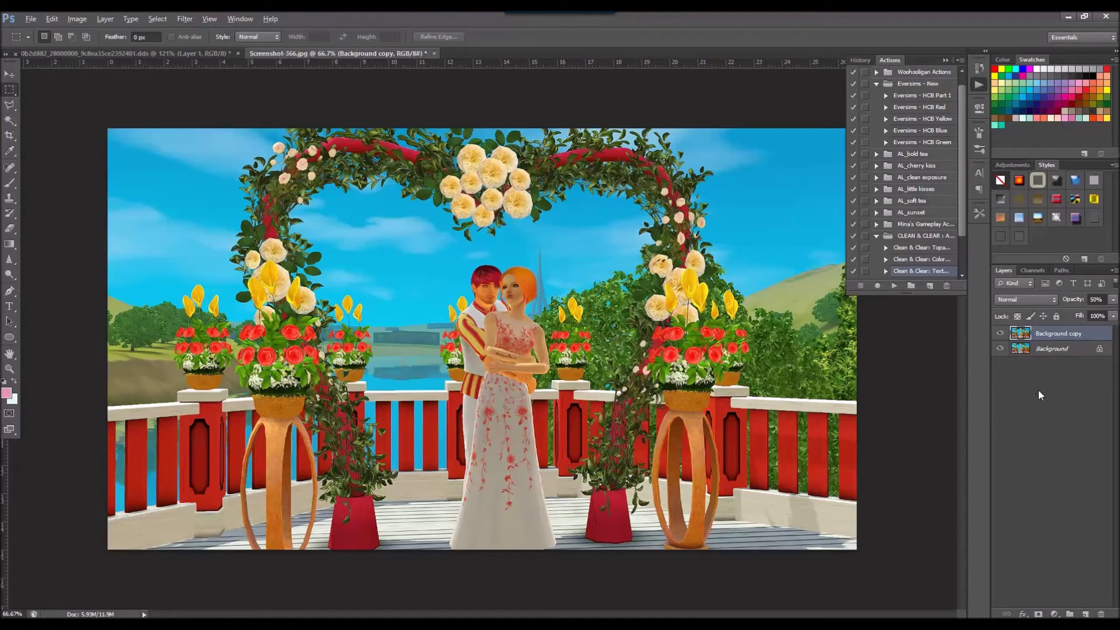
{"action": "key", "text": "ctrl+shift+alt+e"}
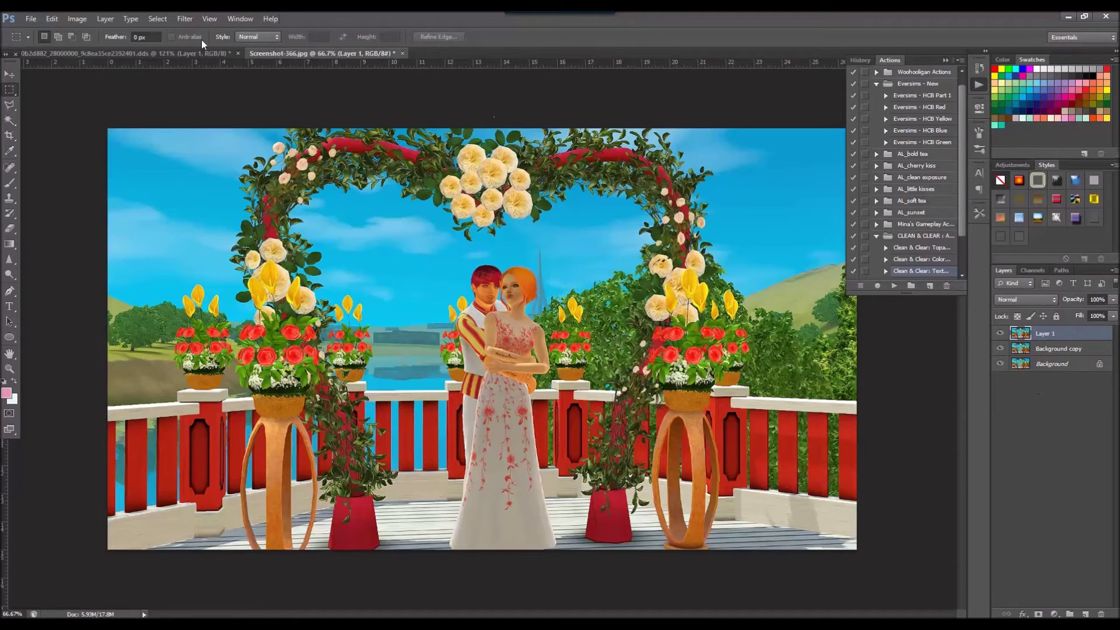
Step: Check the .dds texture's pixel dimensions in Image Size without changing them
{"action": "left_click", "coordinate": [183, 51]}
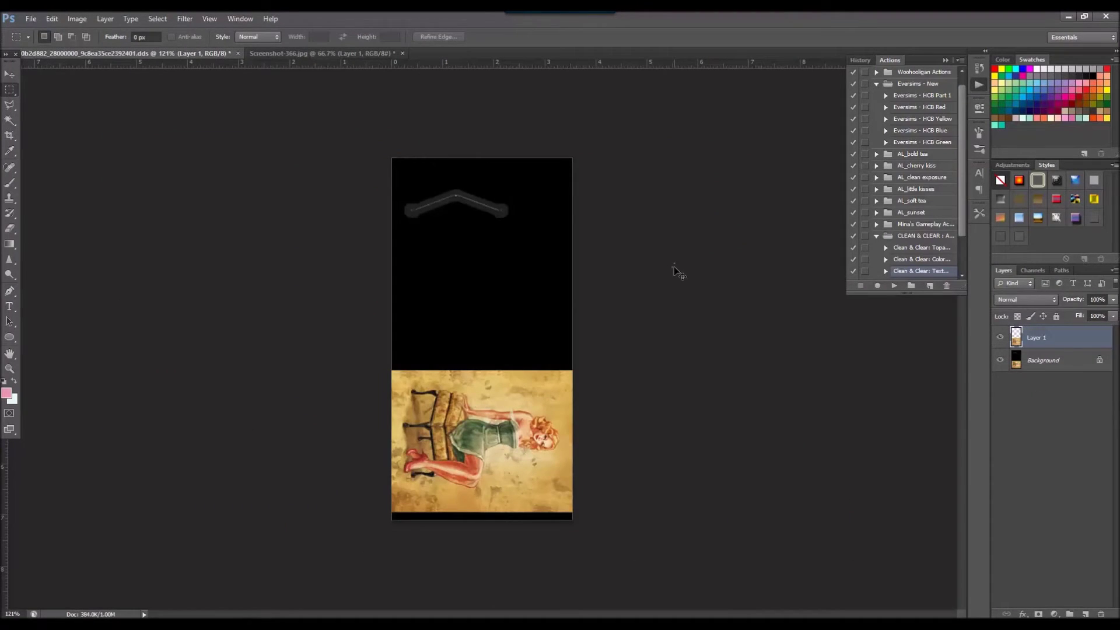
{"action": "key", "text": "ctrl+alt+i"}
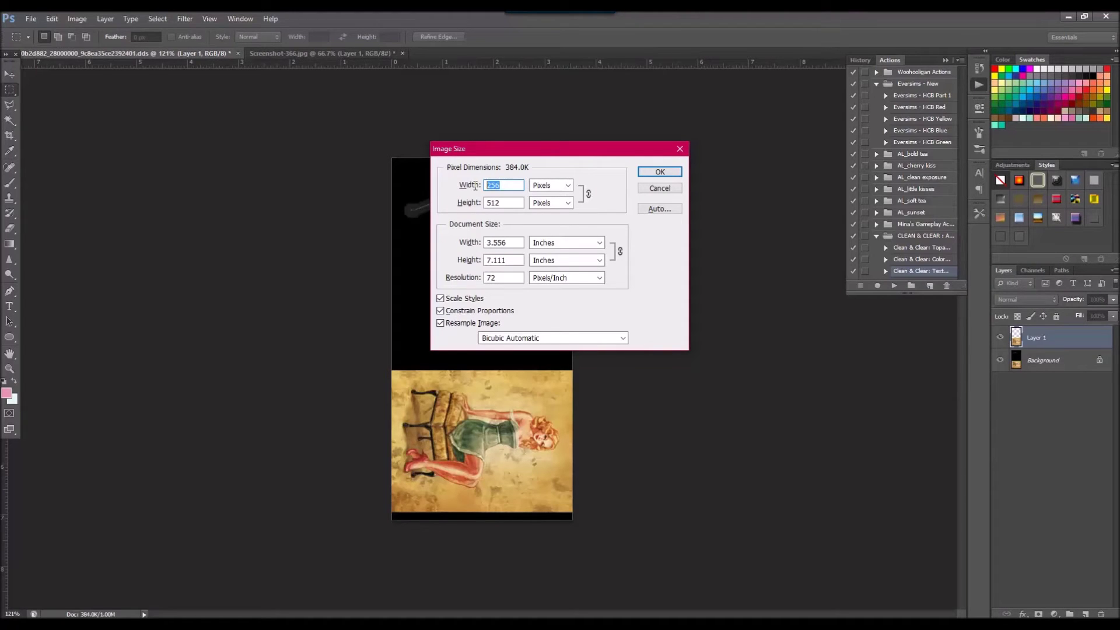
{"action": "key", "text": "Tab"}
{"action": "left_click", "coordinate": [666, 188]}
Step: Resize Screenshot-366 from 1920 x 1080 to 1000 px wide (1000 x 563)
{"action": "left_click", "coordinate": [306, 55]}
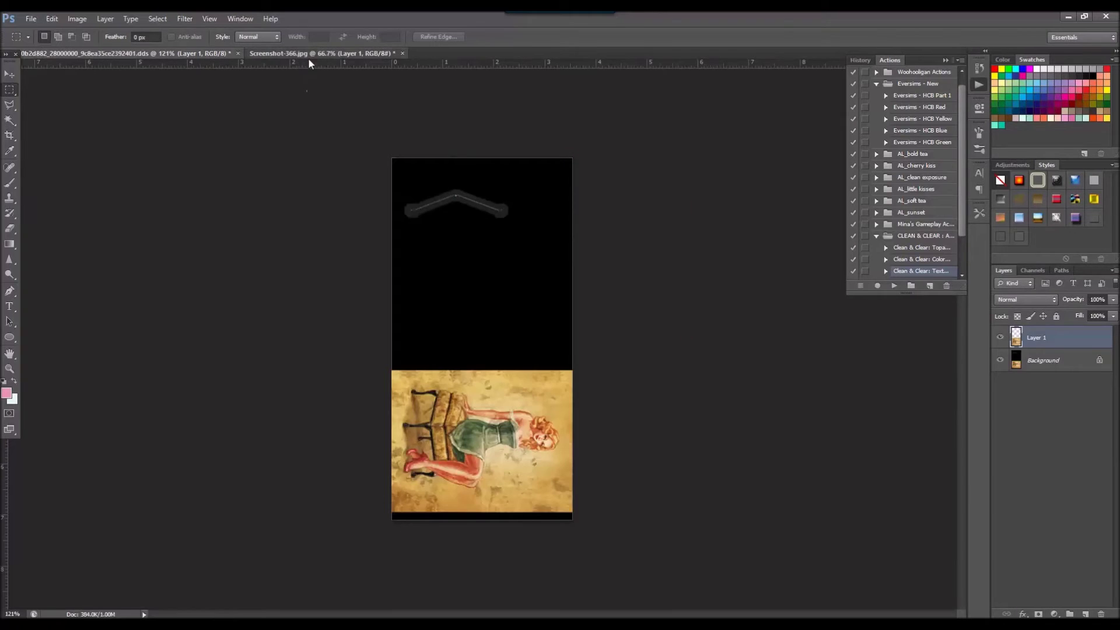
{"action": "key", "text": "ctrl+alt+i"}
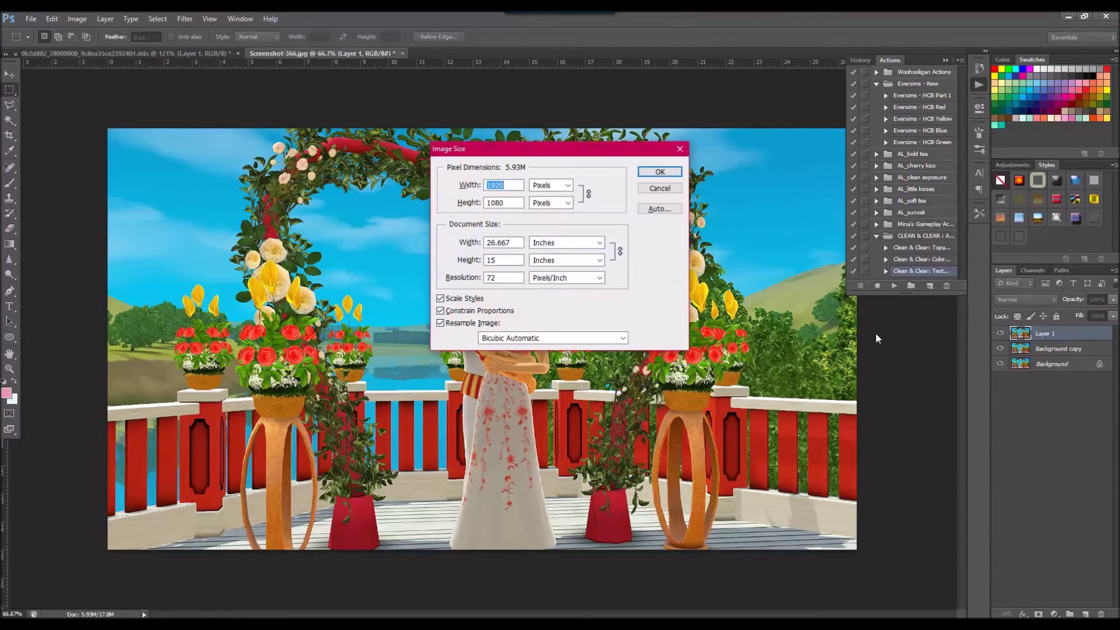
{"action": "type", "text": "1"}
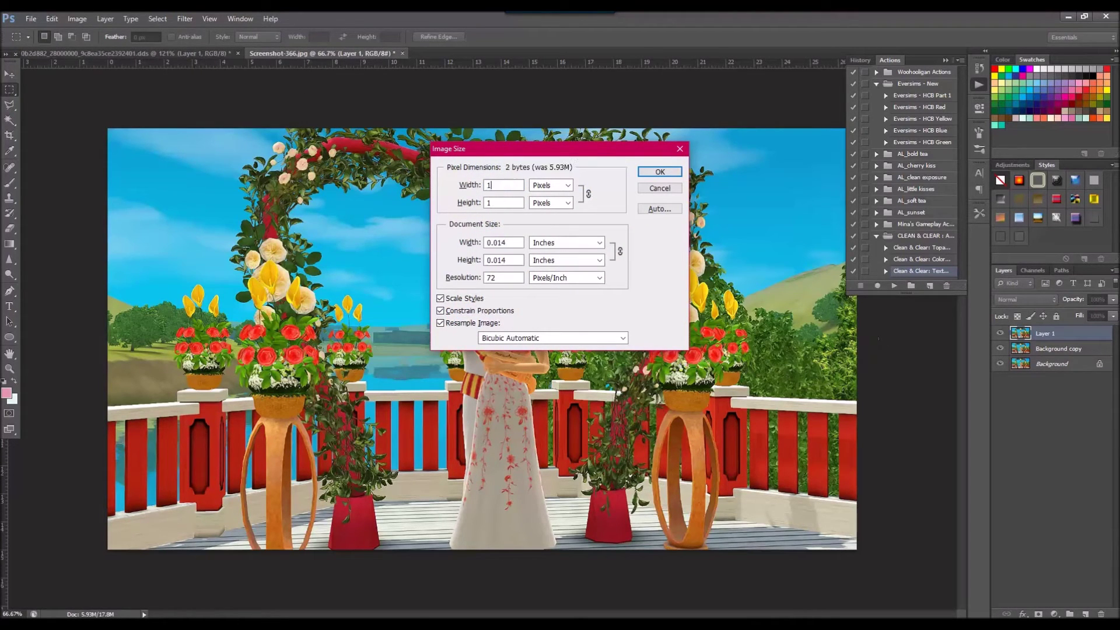
{"action": "type", "text": "000"}
{"action": "key", "text": "Return"}
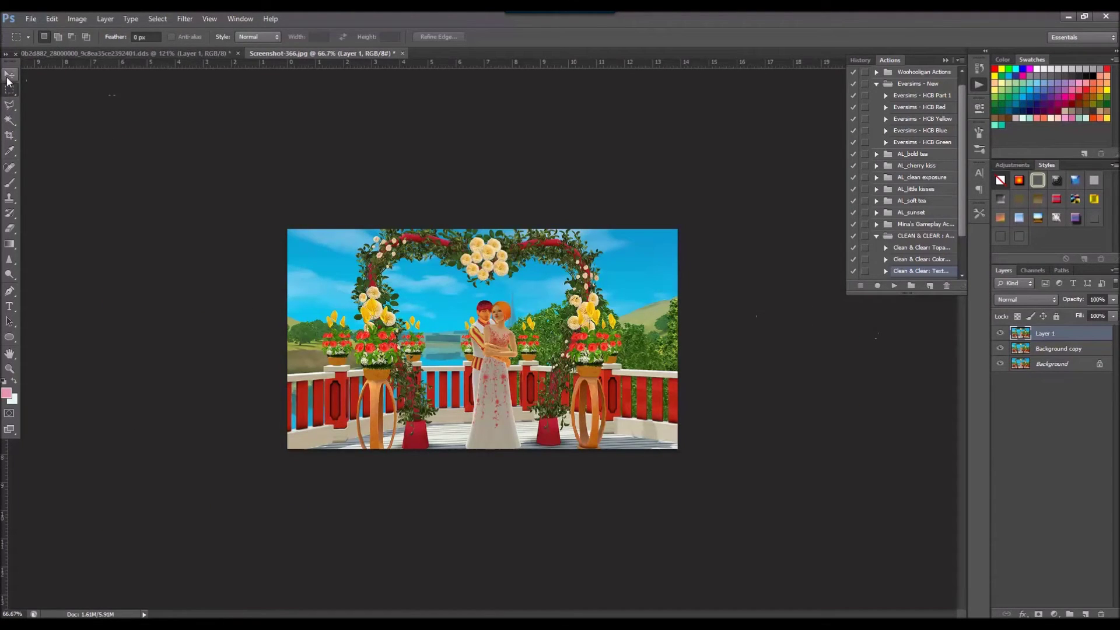
{"action": "left_click", "coordinate": [9, 74]}
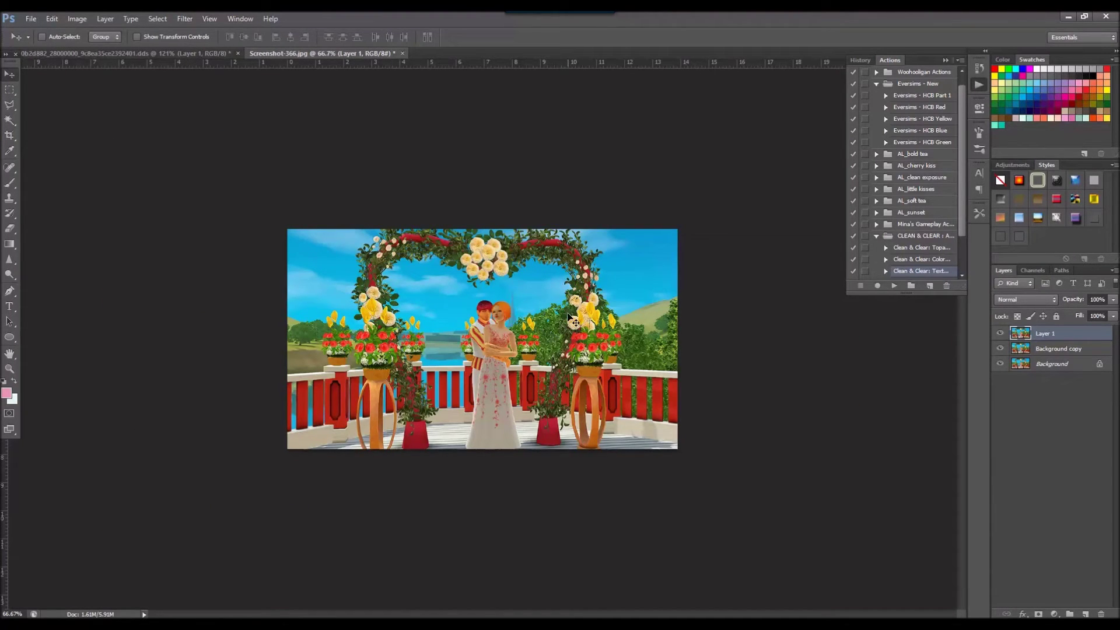
Step: Copy the whole wedding screenshot into the .dds texture as Layer 2, position it, then hide it
{"action": "key", "text": "ctrl+a"}
{"action": "left_click", "coordinate": [92, 54]}
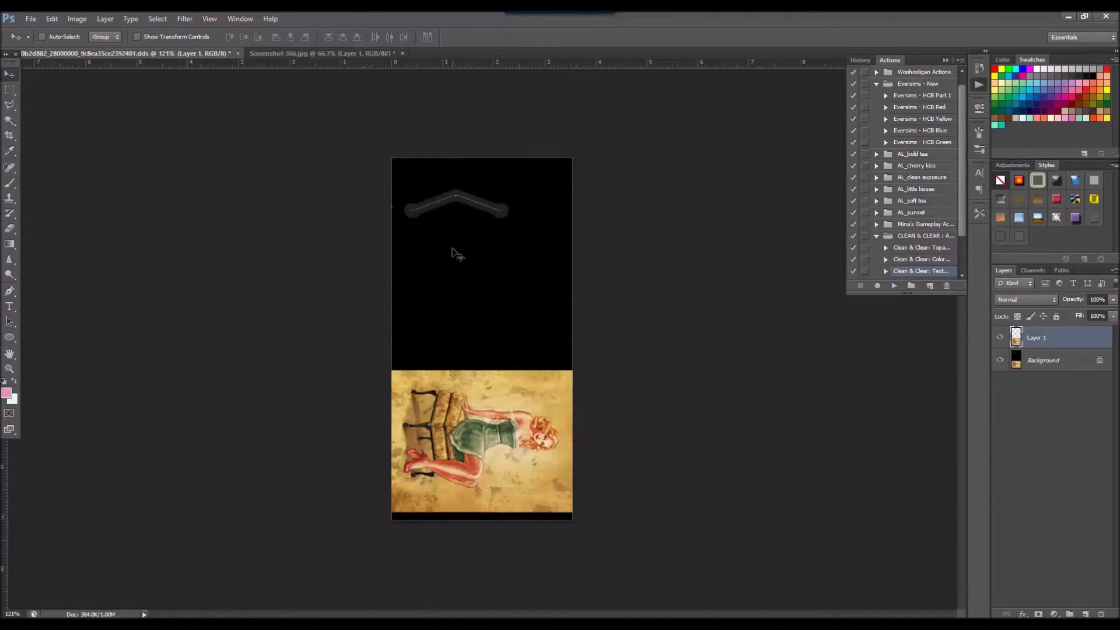
{"action": "left_click_drag", "start_coordinate": [458, 255], "coordinate": [452, 250]}
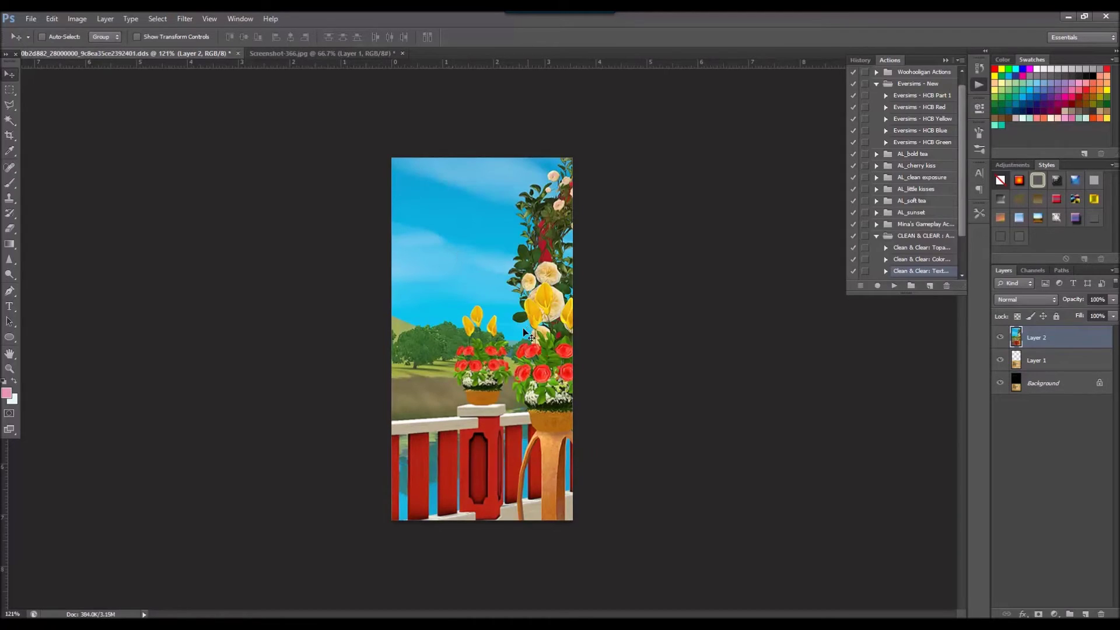
{"action": "left_click_drag", "start_coordinate": [528, 334], "coordinate": [249, 374]}
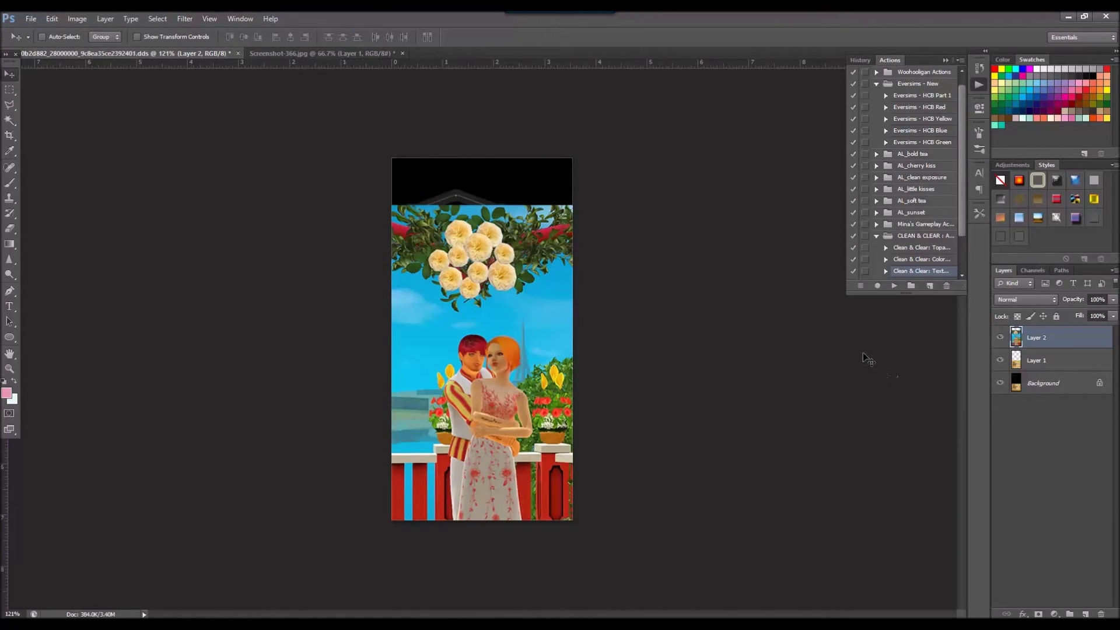
{"action": "left_click", "coordinate": [1038, 360]}
{"action": "left_click", "coordinate": [1000, 337]}
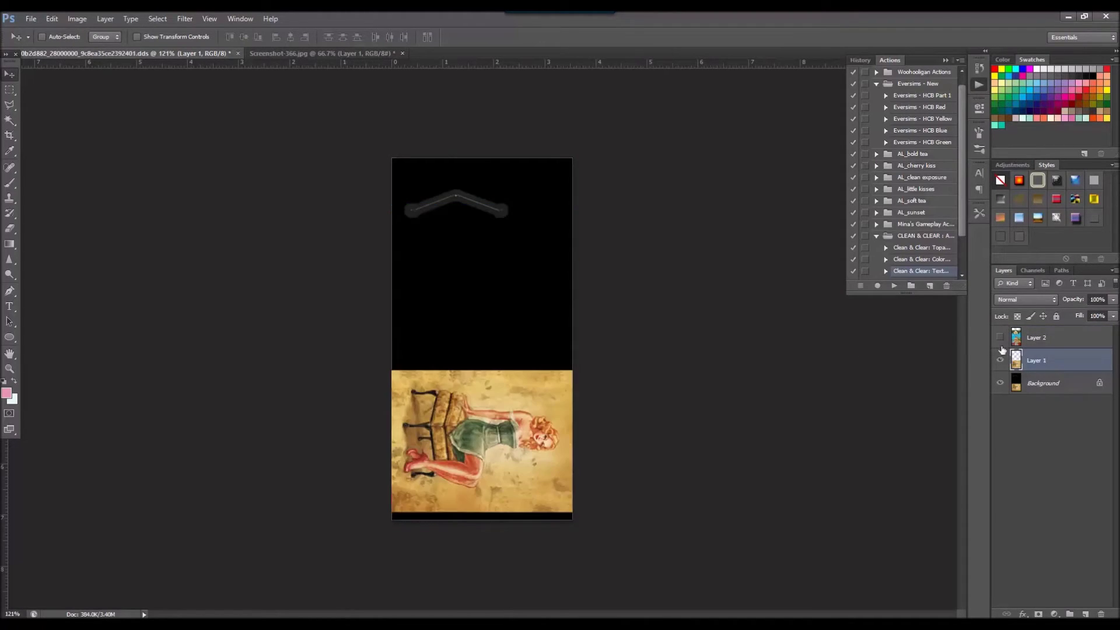
Step: Show Layer 2, raise it about 23 px, and clip it to the pin-up Layer 1
{"action": "left_click", "coordinate": [999, 337]}
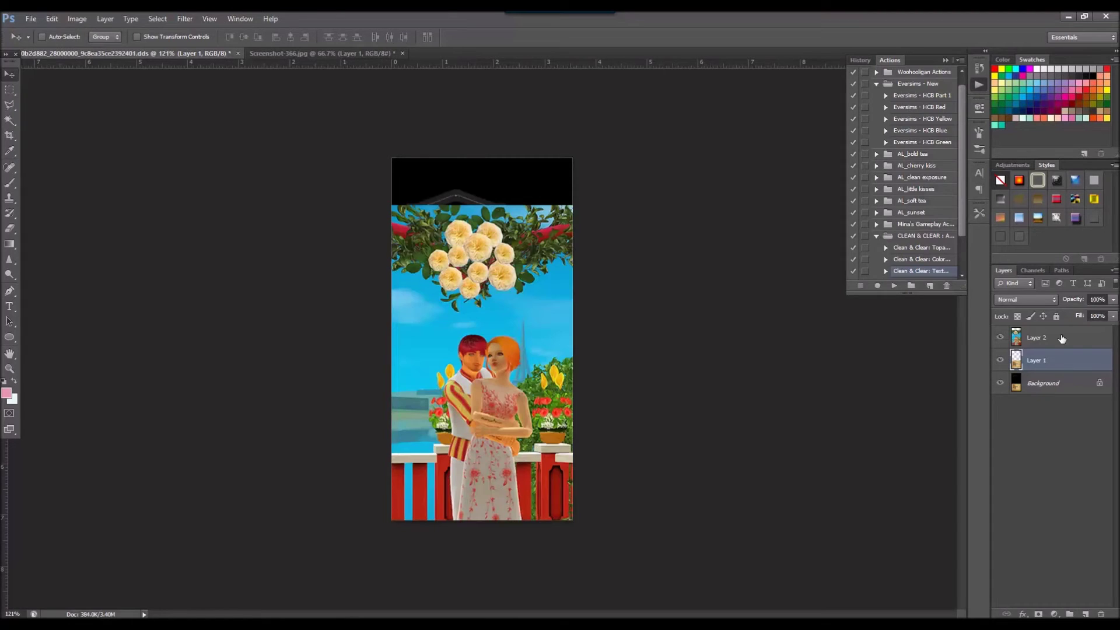
{"action": "left_click", "coordinate": [1038, 338]}
{"action": "mouse_move", "coordinate": [525, 351]}
{"action": "left_mouse_down"}
{"action": "mouse_move", "coordinate": [496, 289]}
{"action": "mouse_move", "coordinate": [473, 359]}
{"action": "mouse_move", "coordinate": [526, 338]}
{"action": "left_mouse_up"}
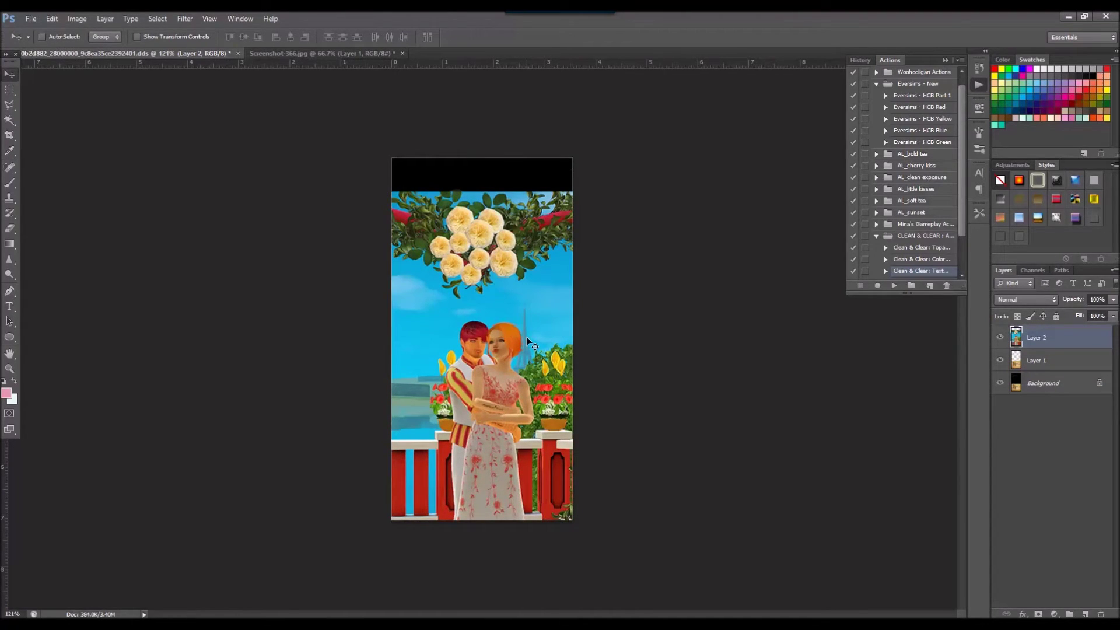
{"action": "key", "text": "ctrl+alt+g"}
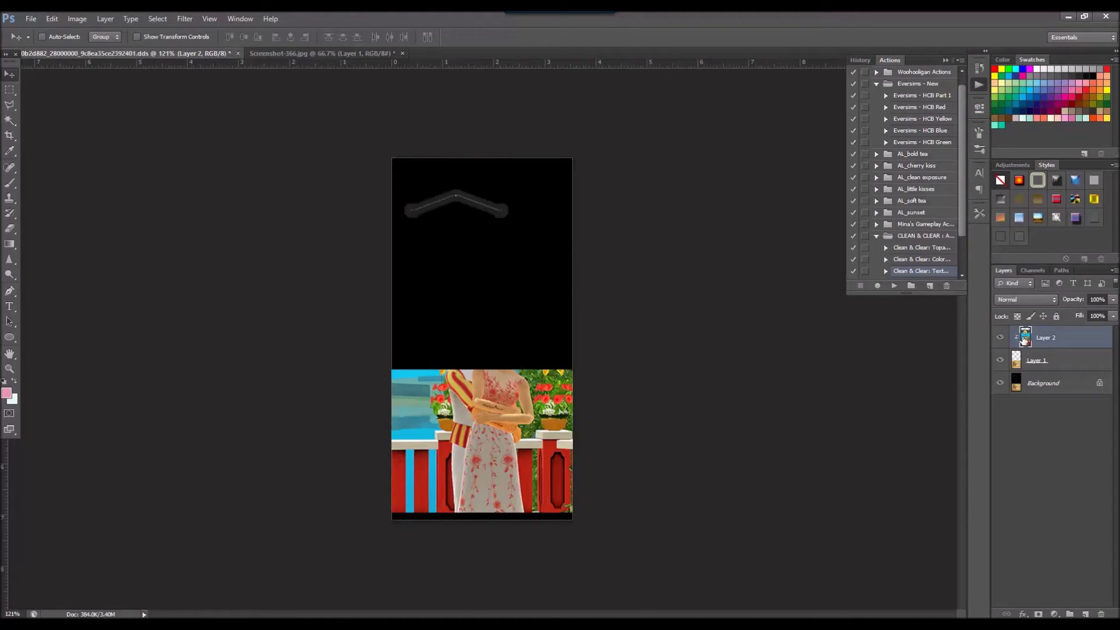
{"action": "key", "text": "ctrl+alt+g"}
{"action": "right_click", "coordinate": [1036, 341]}
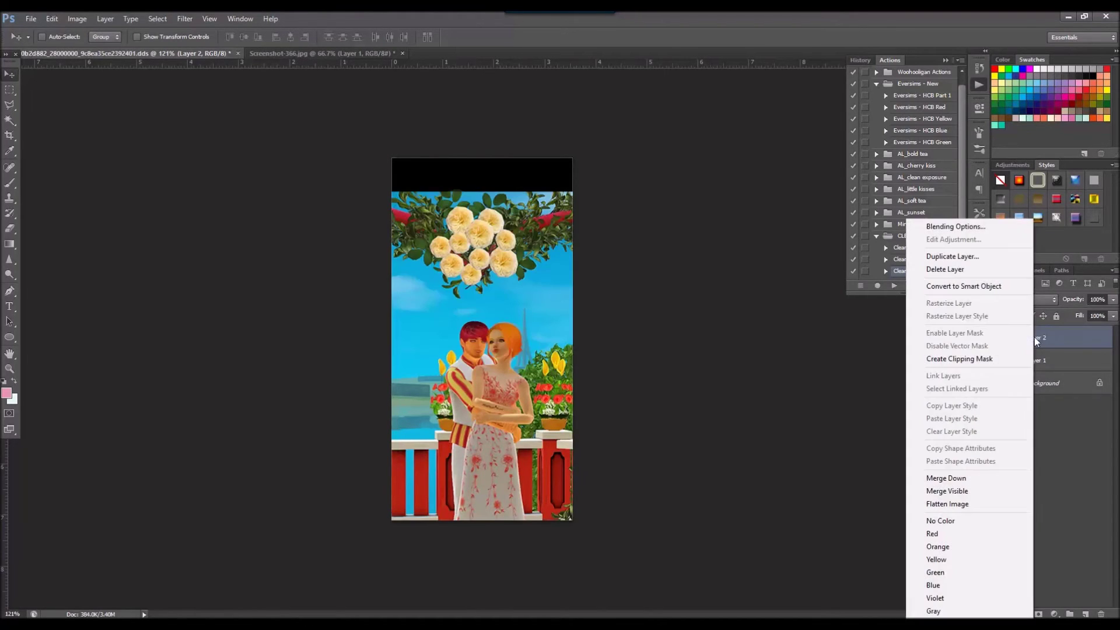
{"action": "left_click", "coordinate": [960, 359]}
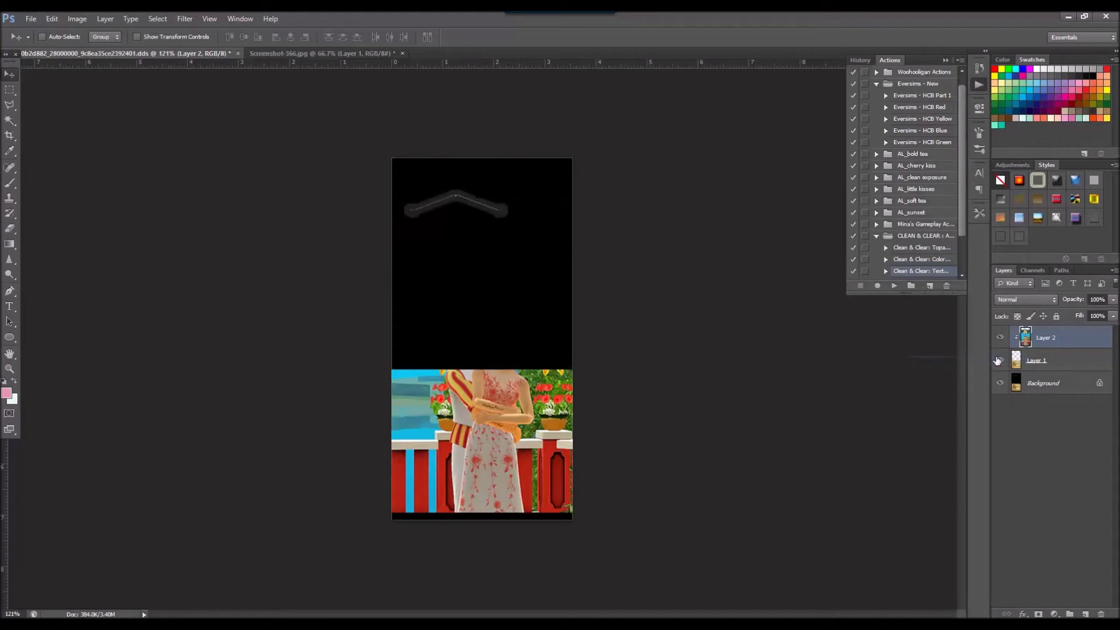
Step: Move the wedding couple up and right within the clipped picture area
{"action": "right_click", "coordinate": [1064, 340]}
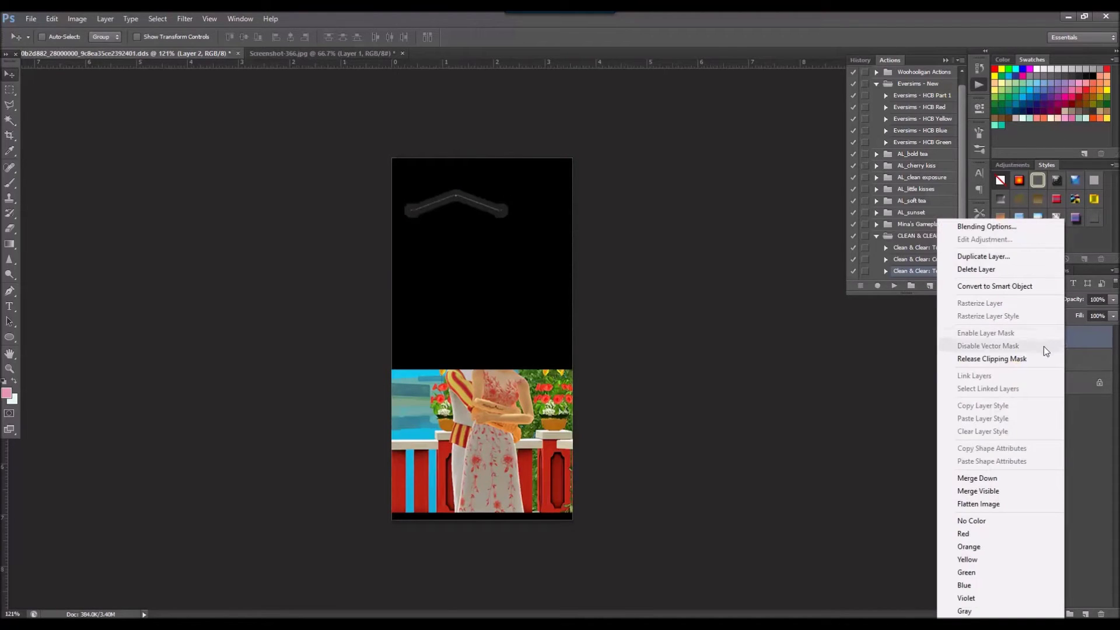
{"action": "left_click", "coordinate": [1092, 440]}
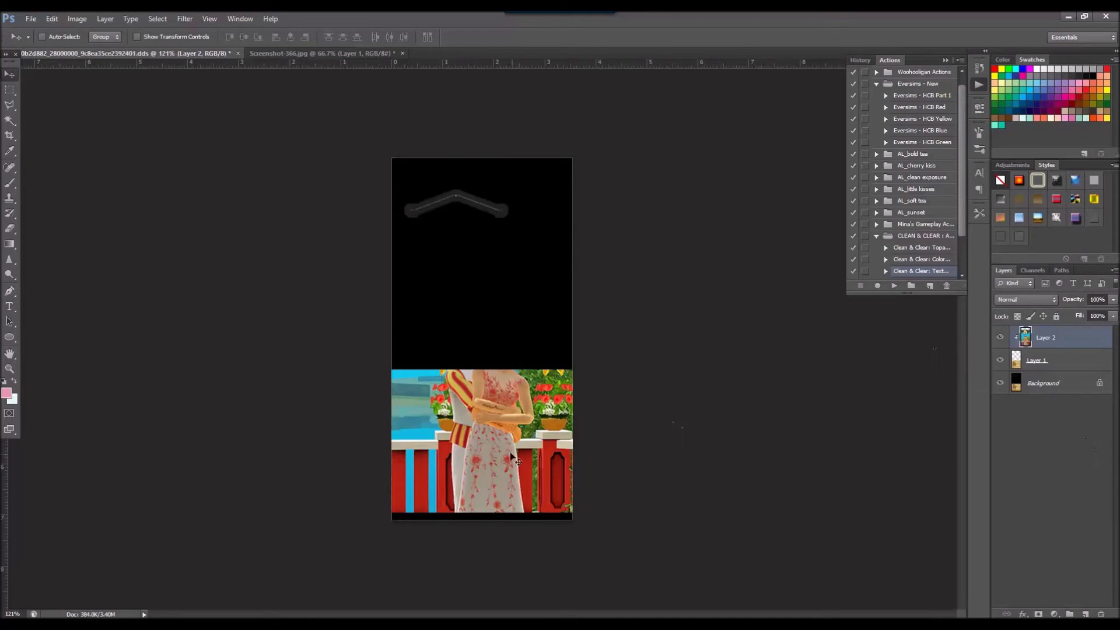
{"action": "left_click_drag", "start_coordinate": [516, 460], "coordinate": [432, 419]}
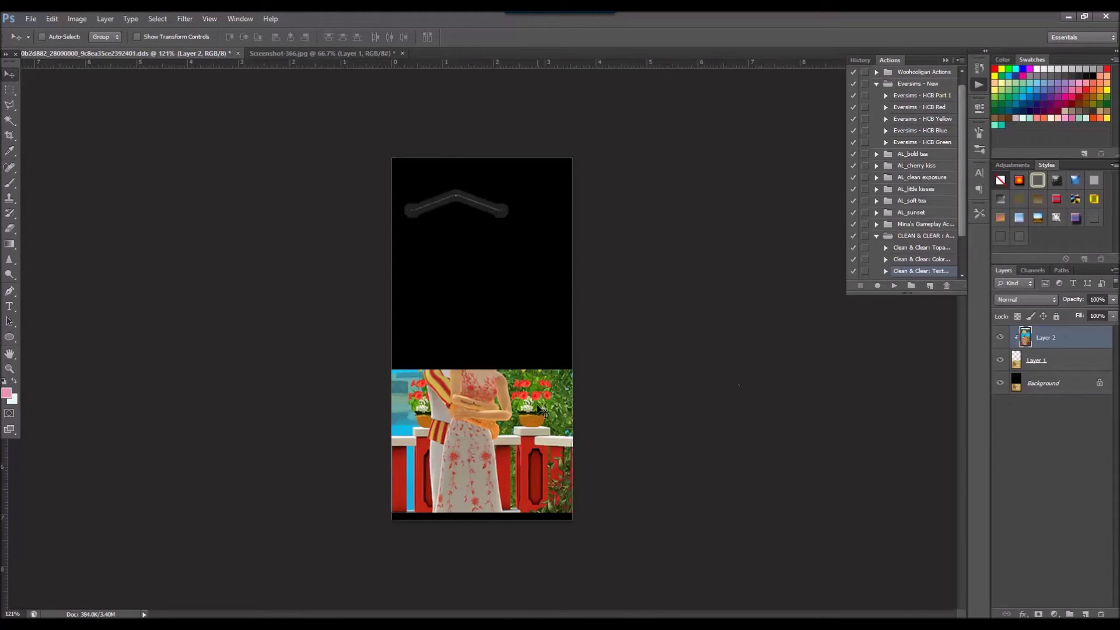
{"action": "key", "text": "ctrl+t"}
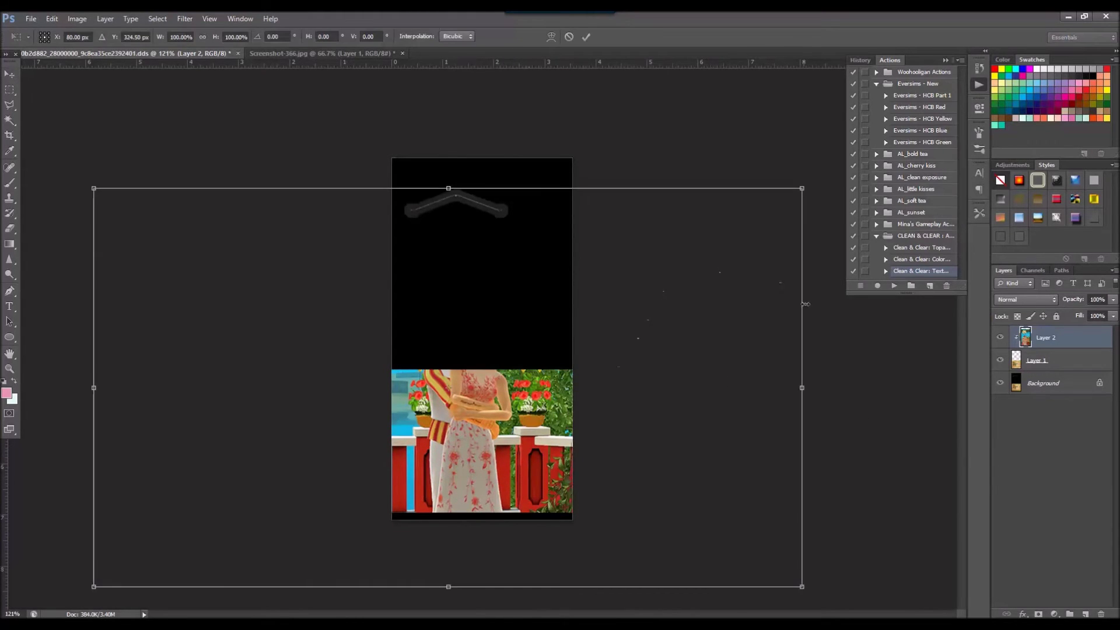
Step: Try rotating, moving and scaling the screenshot to about 98.7%, then discard that transform
{"action": "left_click_drag", "start_coordinate": [852, 431], "coordinate": [463, 551]}
{"action": "left_click_drag", "start_coordinate": [481, 434], "coordinate": [522, 465]}
{"action": "left_click_drag", "start_coordinate": [607, 295], "coordinate": [603, 304]}
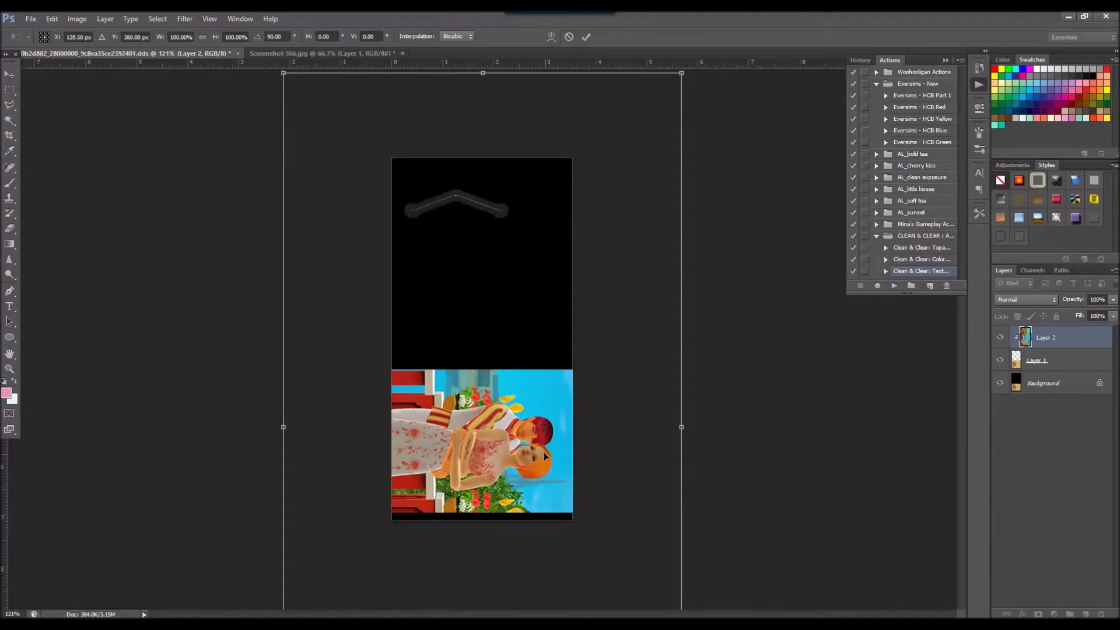
{"action": "left_click_drag", "start_coordinate": [544, 453], "coordinate": [542, 450]}
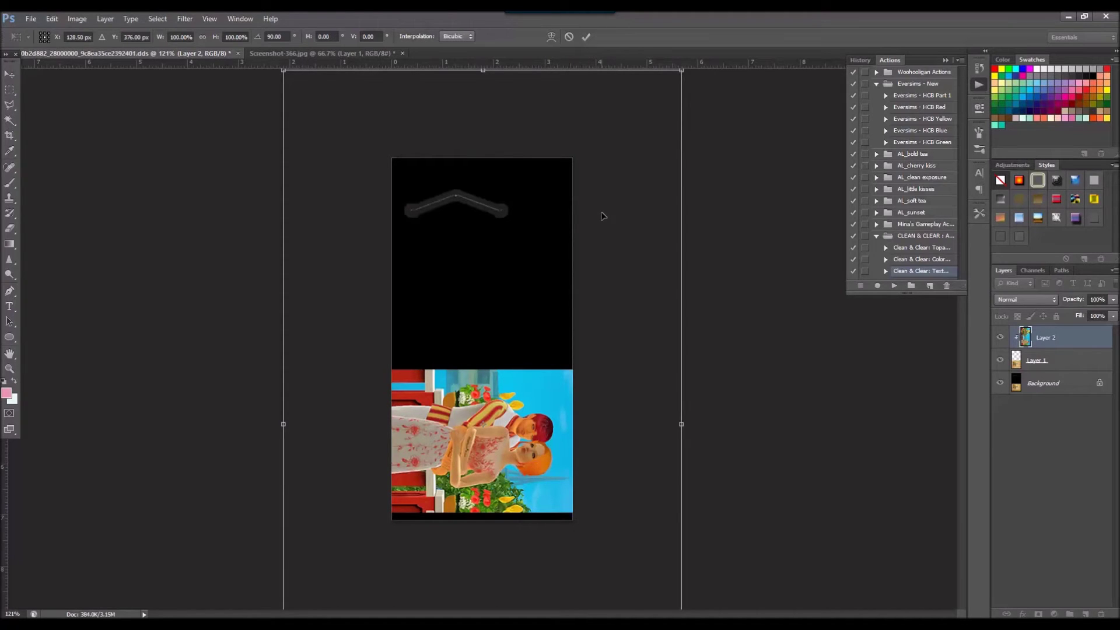
{"action": "left_click_drag", "start_coordinate": [682, 71], "coordinate": [678, 78]}
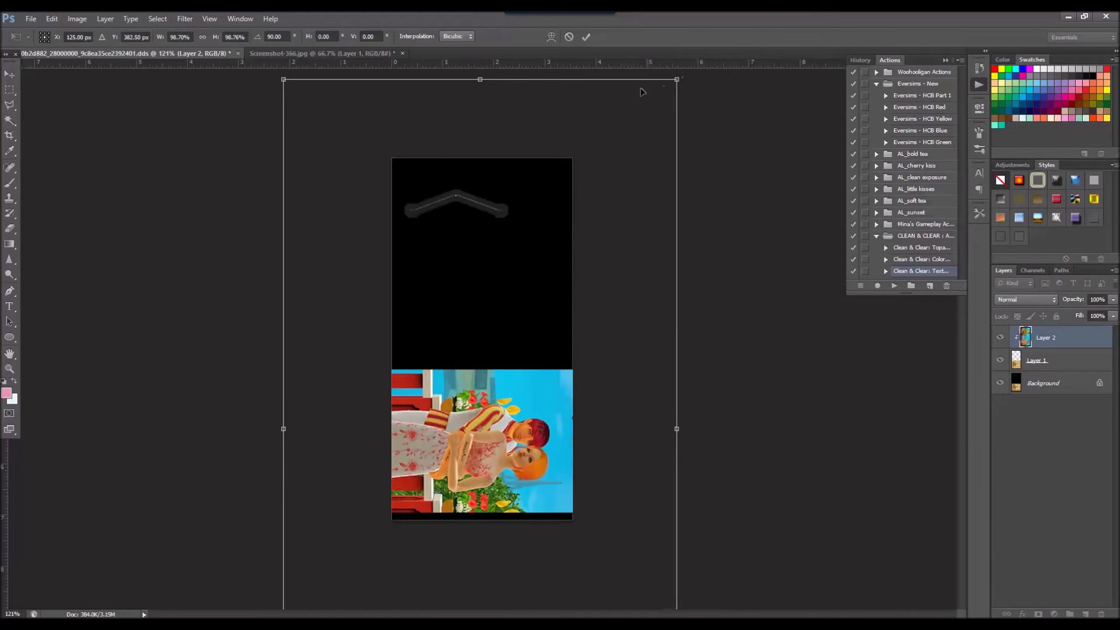
{"action": "left_click", "coordinate": [568, 37]}
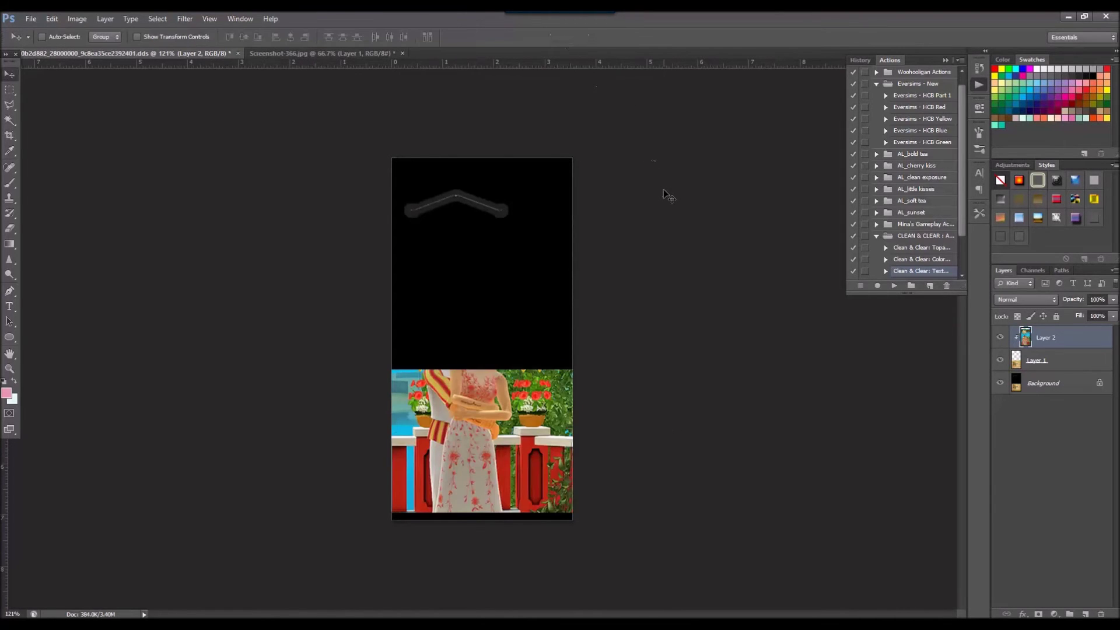
Step: Rotate the screenshot 90°, move it into the lower picture area, and apply the transform
{"action": "key", "text": "ctrl+t"}
{"action": "left_click_drag", "start_coordinate": [700, 180], "coordinate": [585, 533]}
{"action": "left_click_drag", "start_coordinate": [546, 365], "coordinate": [575, 398]}
{"action": "key", "text": "Down"}
{"action": "key", "text": "Down"}
{"action": "key", "text": "Down"}
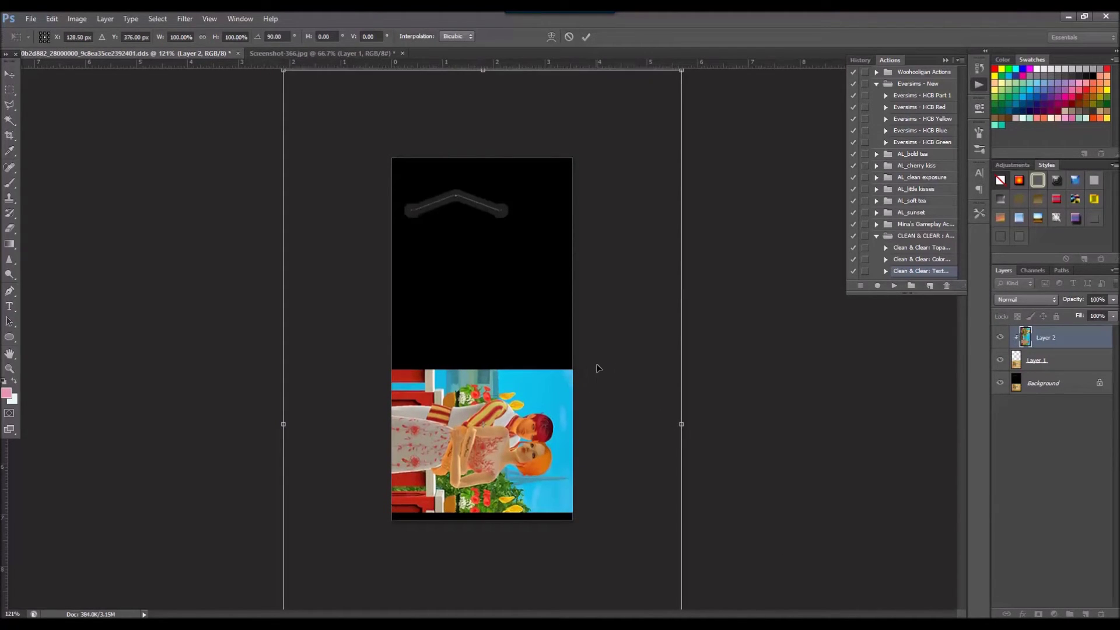
{"action": "left_click", "coordinate": [589, 37]}
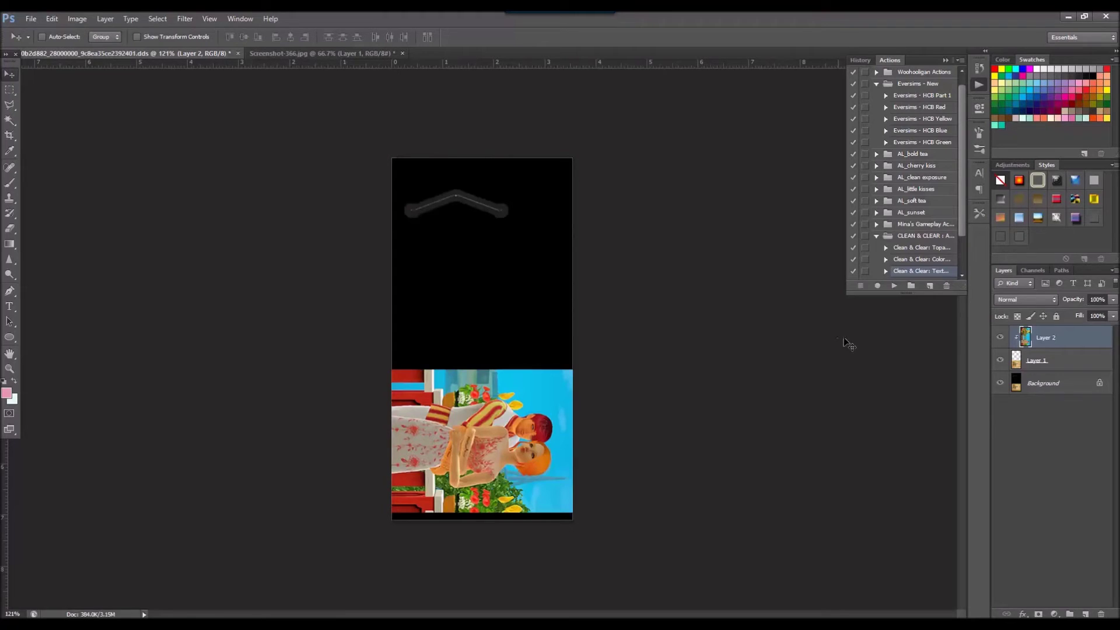
Step: Open the Background layer's options menu and close it without changes
{"action": "right_click", "coordinate": [1073, 385]}
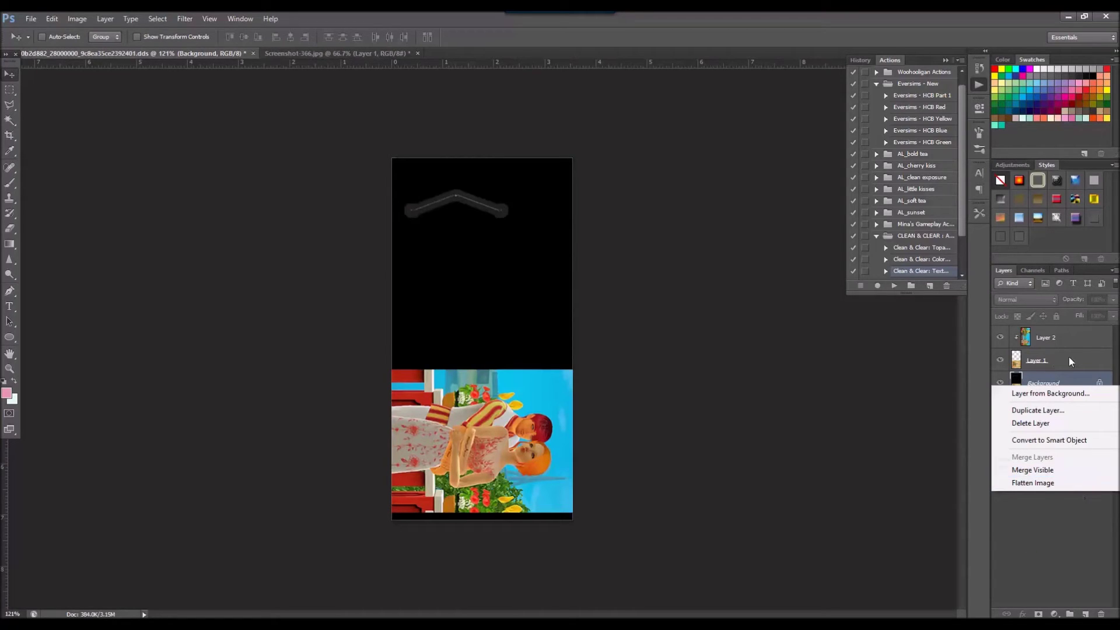
{"action": "left_click", "coordinate": [1052, 337]}
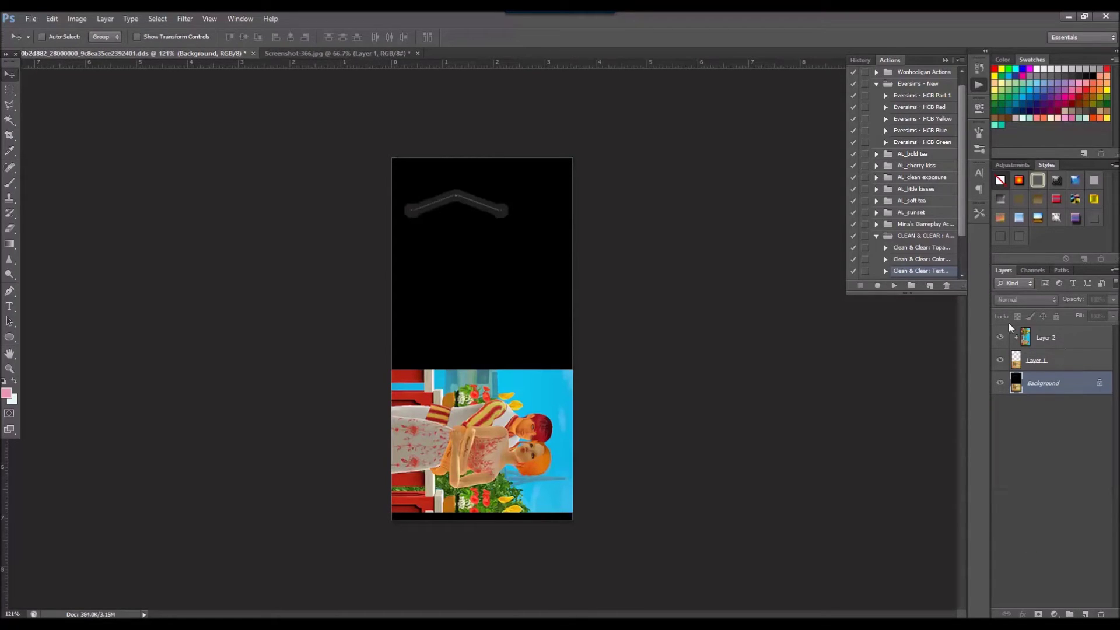
{"action": "right_click", "coordinate": [1050, 390]}
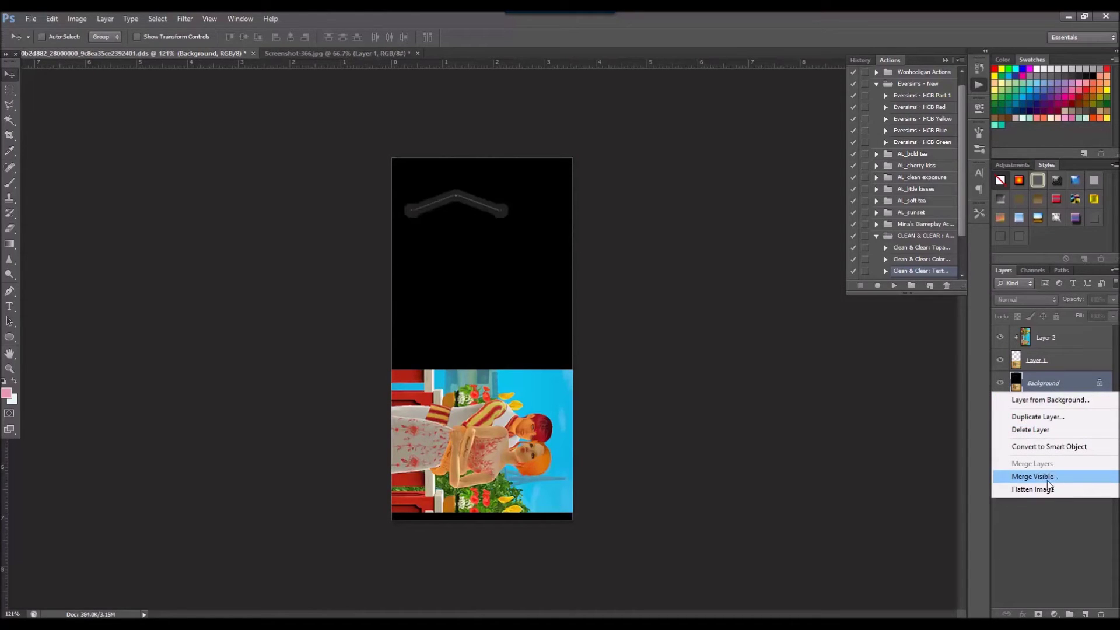
{"action": "left_click", "coordinate": [1030, 538]}
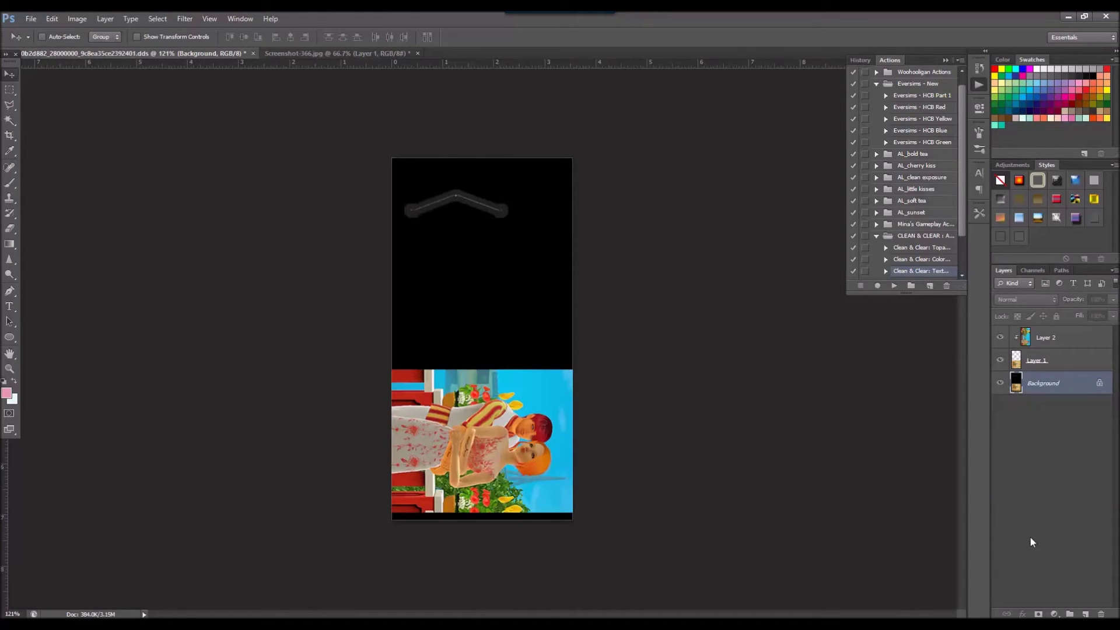
Step: Save the texture as a D3D/DDS file on the Desktop under a new name
{"action": "left_click", "coordinate": [27, 19]}
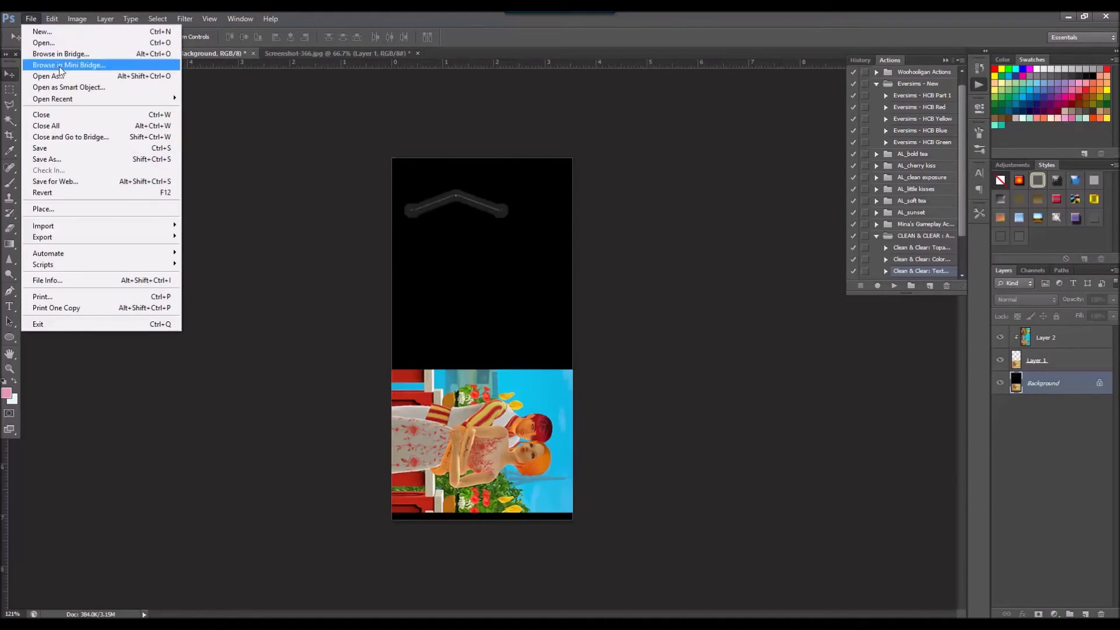
{"action": "left_click", "coordinate": [78, 159]}
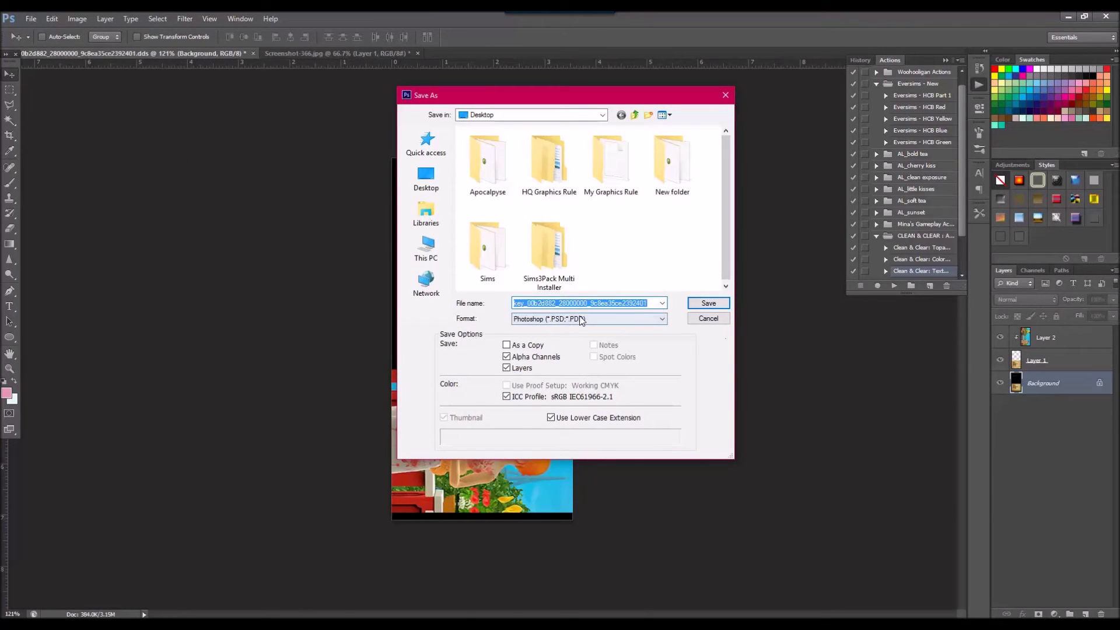
{"action": "left_click", "coordinate": [582, 320]}
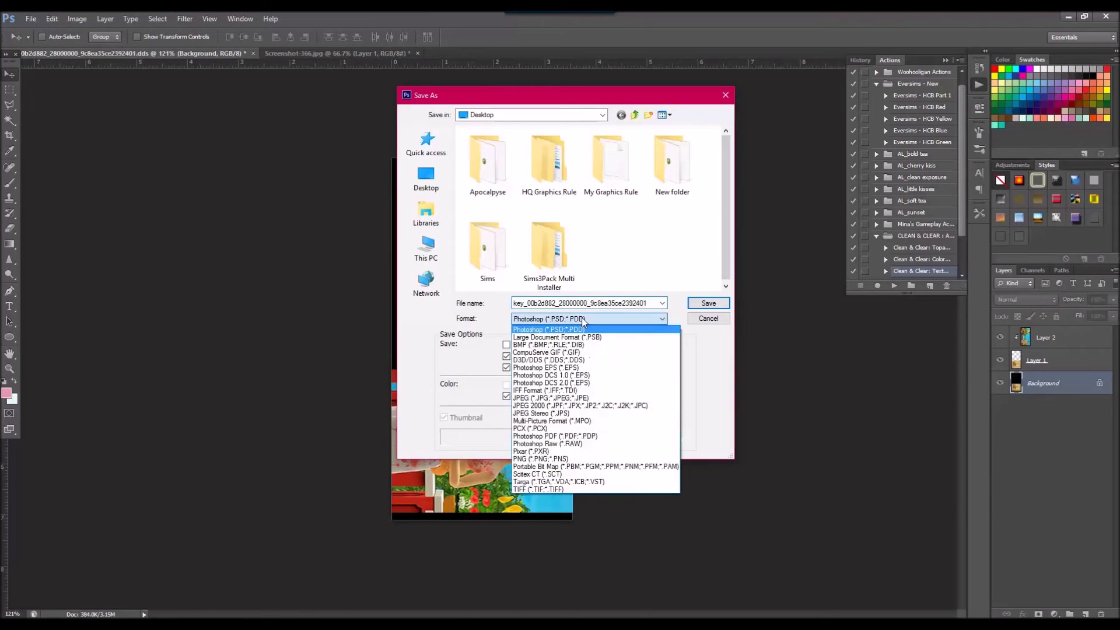
{"action": "left_click", "coordinate": [590, 364]}
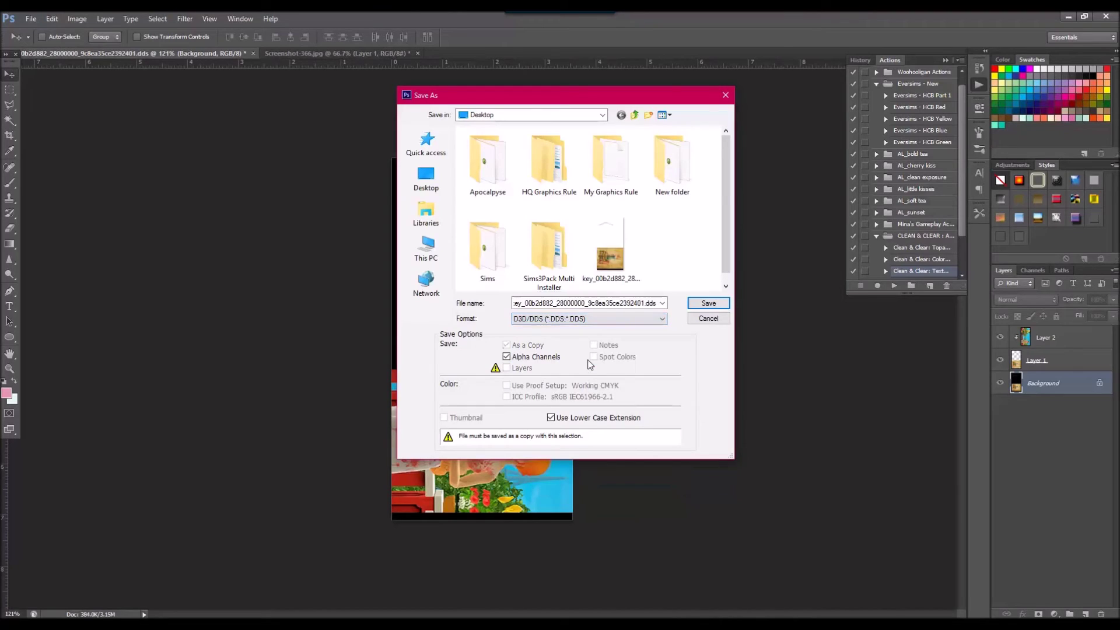
{"action": "double_click", "coordinate": [627, 302]}
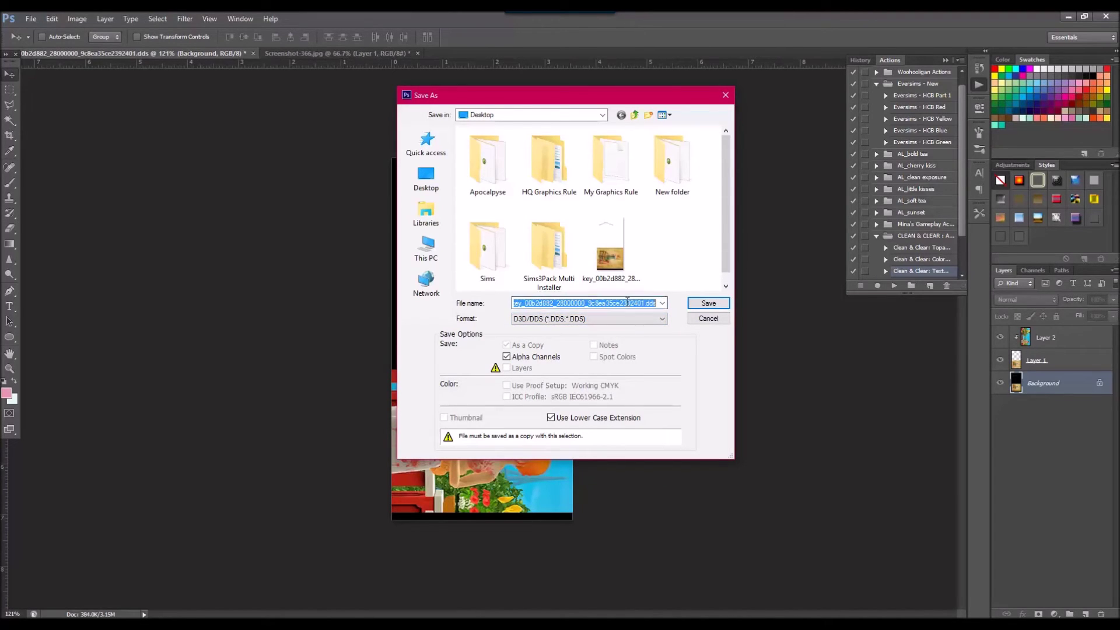
{"action": "type", "text": "eveberrywedding"}
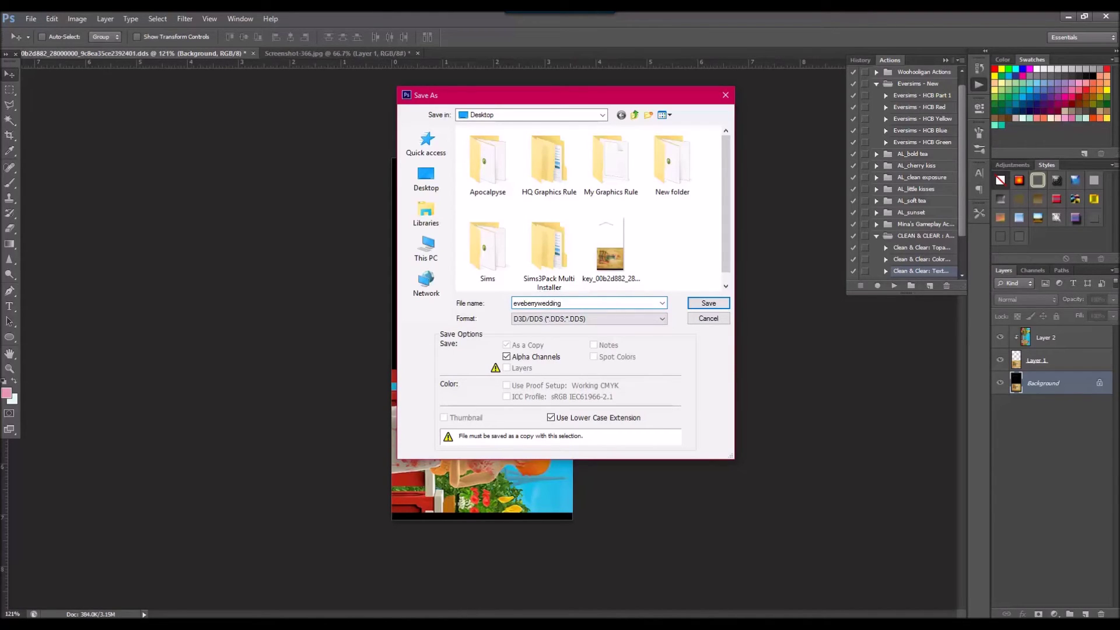
{"action": "key", "text": "Return"}
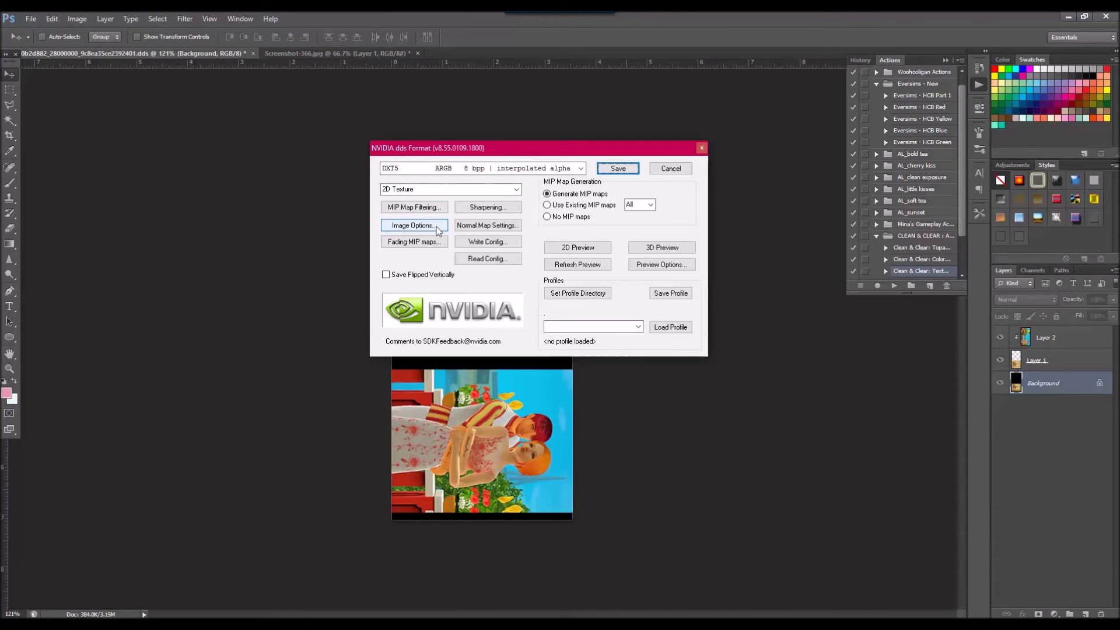
Step: Choose DXT5 with generated MIP maps in the NVIDIA DDS options and finish saving
{"action": "left_click", "coordinate": [436, 228]}
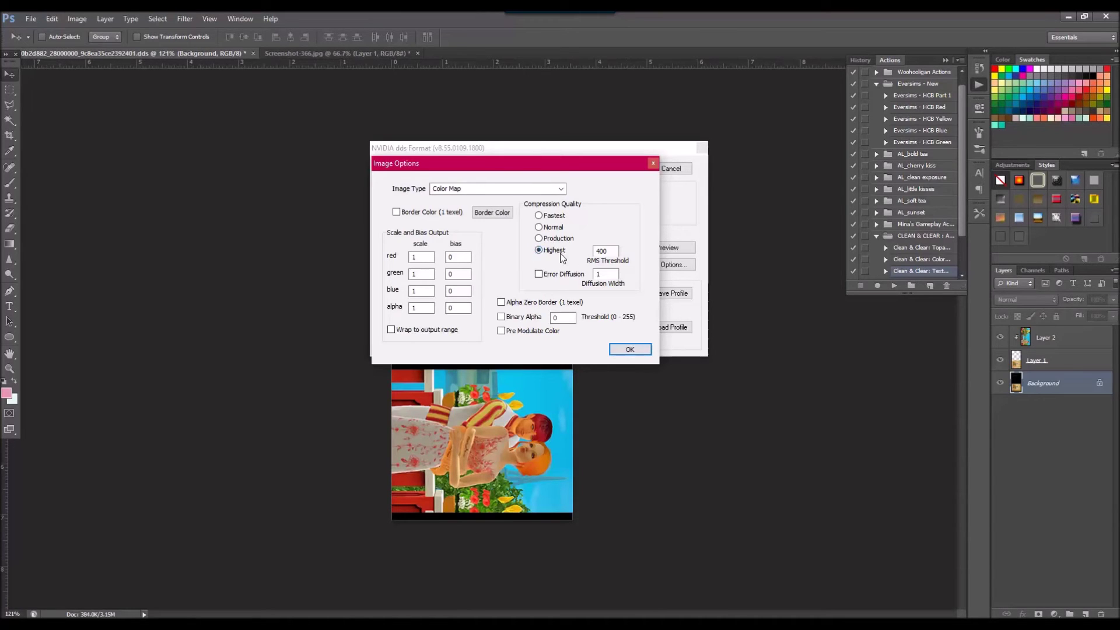
{"action": "left_click", "coordinate": [635, 349]}
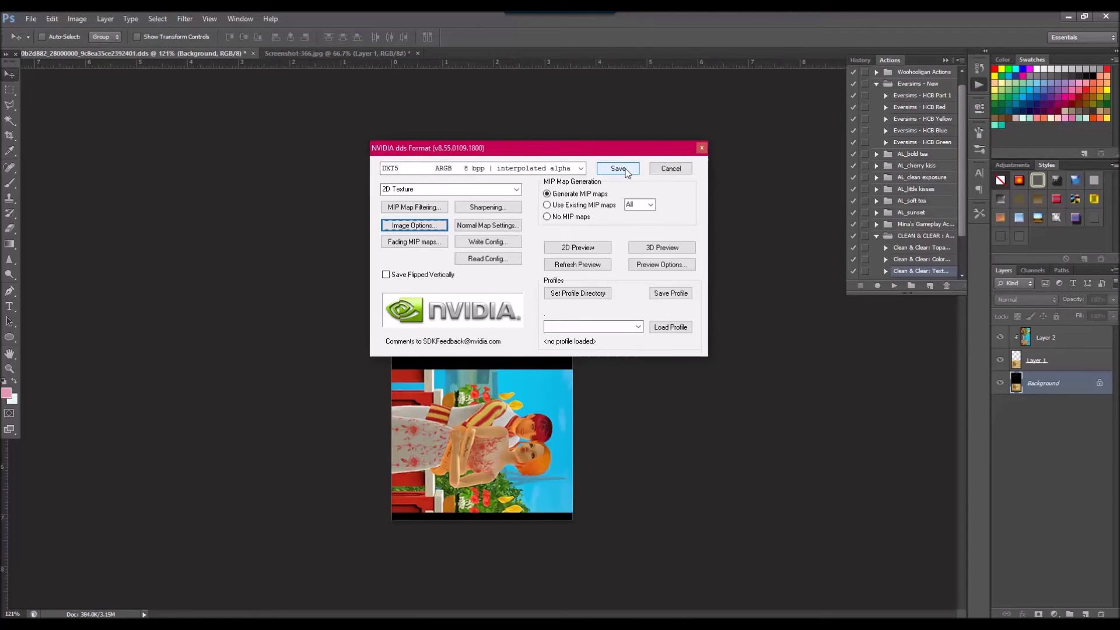
{"action": "left_click", "coordinate": [625, 171]}
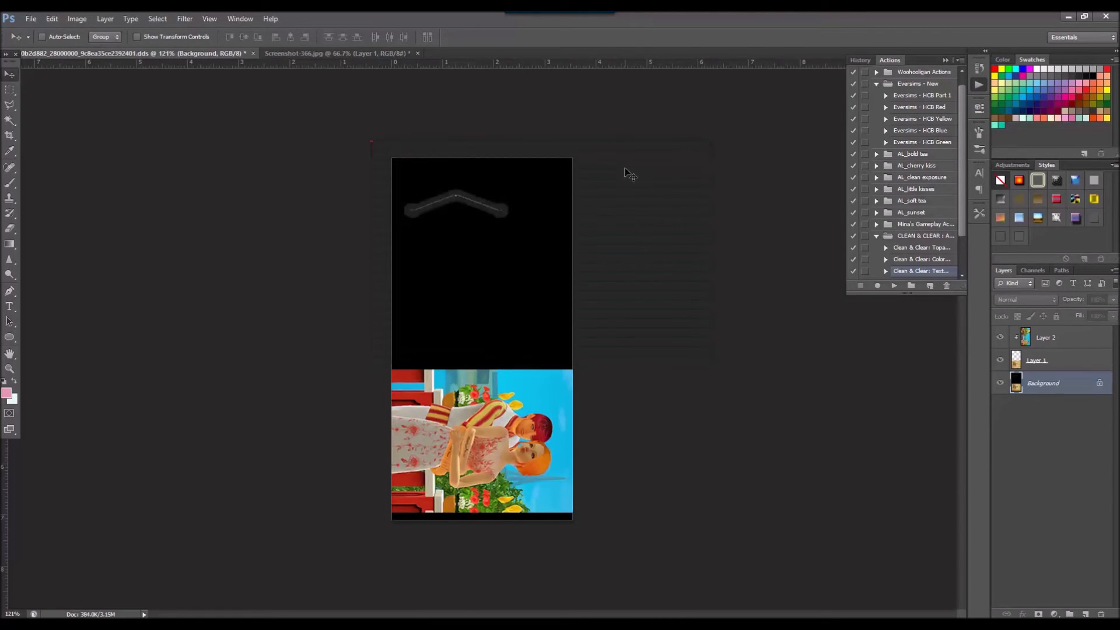
{"action": "left_click", "coordinate": [688, 618]}
Step: Import eveberrywedding.dds as the painting's Overlay texture and view the framed couple at an angle
{"action": "left_click", "coordinate": [845, 506]}
{"action": "left_click", "coordinate": [688, 617]}
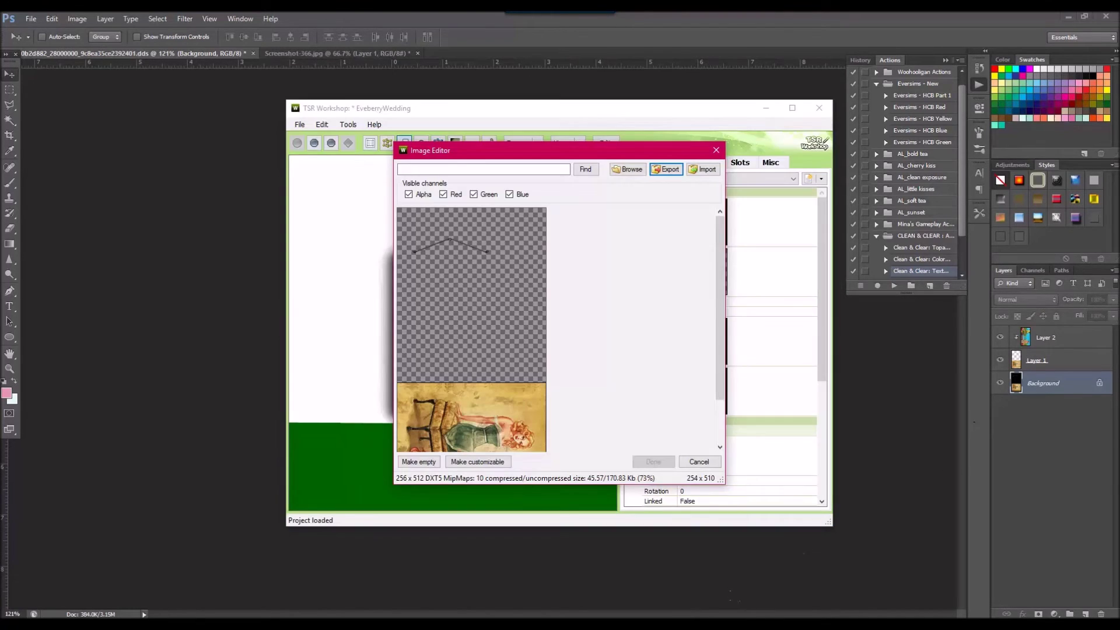
{"action": "left_click", "coordinate": [708, 173]}
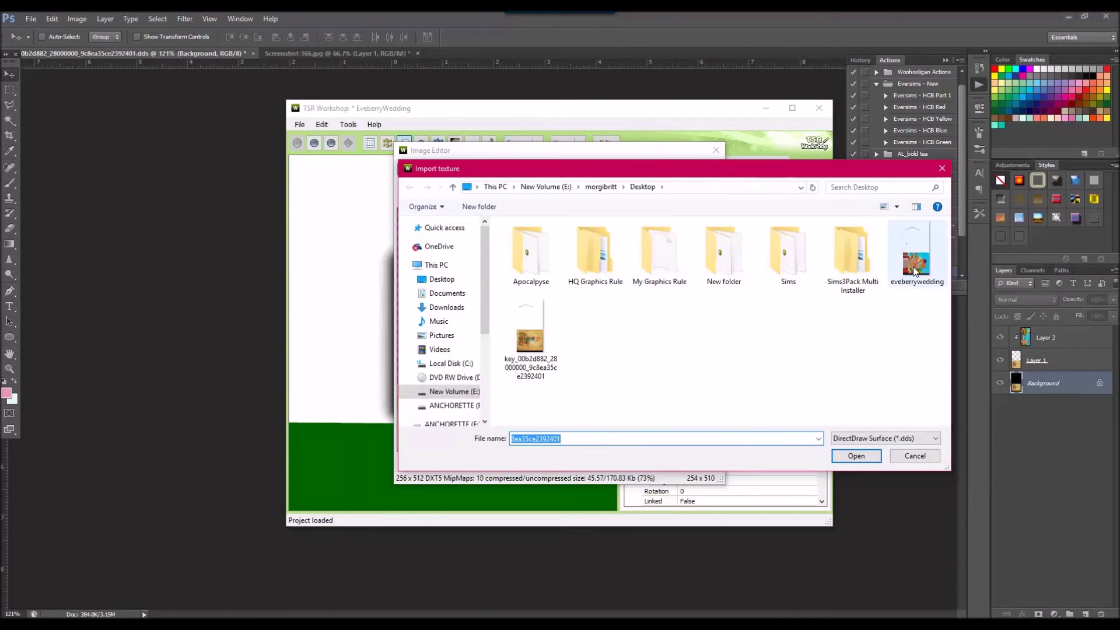
{"action": "left_click", "coordinate": [915, 270]}
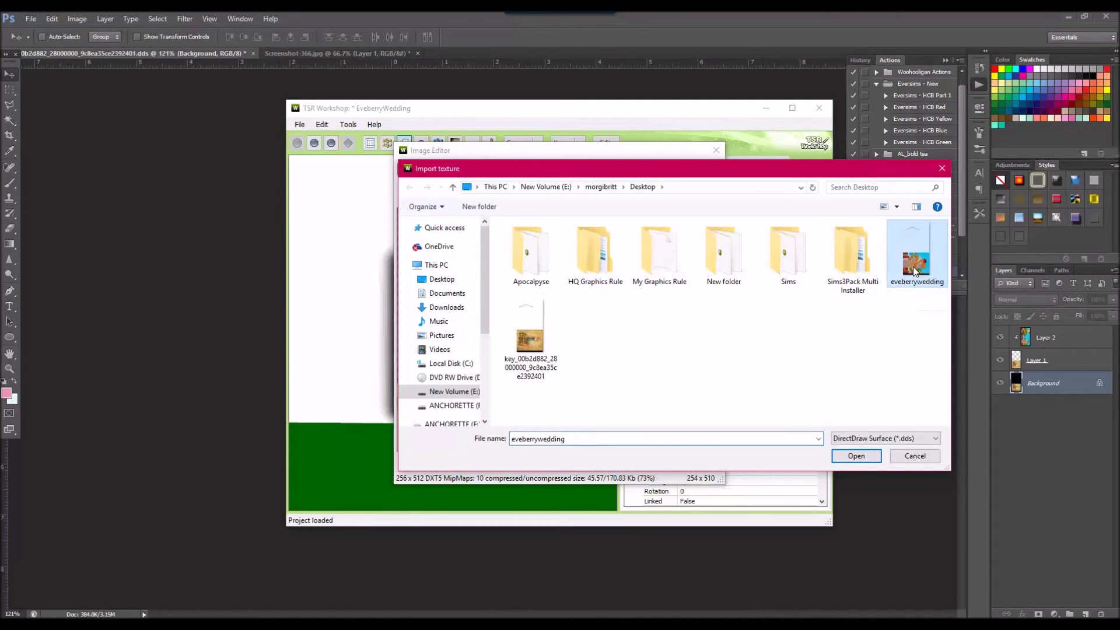
{"action": "left_click", "coordinate": [857, 456]}
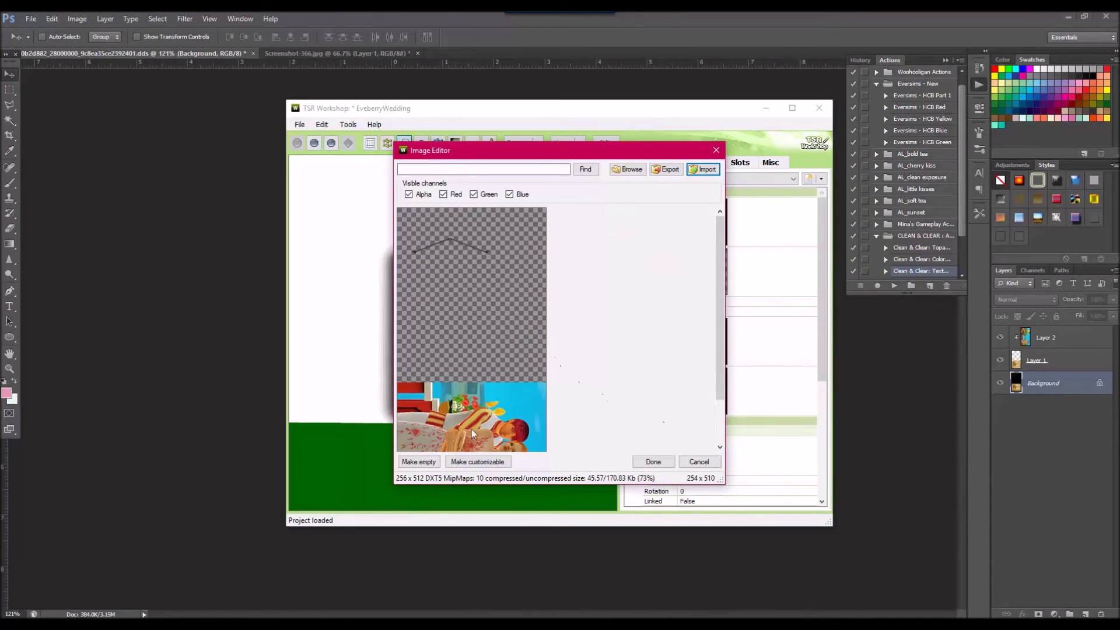
{"action": "left_click", "coordinate": [667, 461]}
{"action": "mouse_move", "coordinate": [585, 420]}
{"action": "left_mouse_down"}
{"action": "mouse_move", "coordinate": [522, 333]}
{"action": "mouse_move", "coordinate": [532, 305]}
{"action": "mouse_move", "coordinate": [507, 327]}
{"action": "mouse_move", "coordinate": [478, 317]}
{"action": "mouse_move", "coordinate": [508, 280]}
{"action": "left_mouse_up"}
{"action": "left_click", "coordinate": [713, 179]}
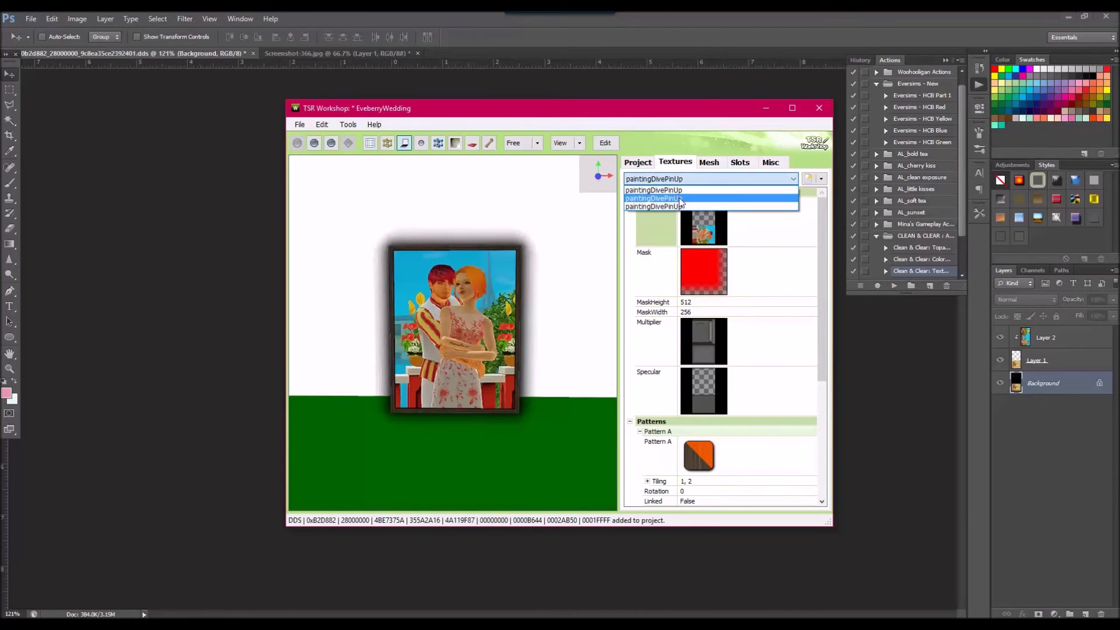
Step: Inspect the paintingDivePinUp variations and open their Overlay texture in Photoshop to check its layers
{"action": "left_click", "coordinate": [681, 198]}
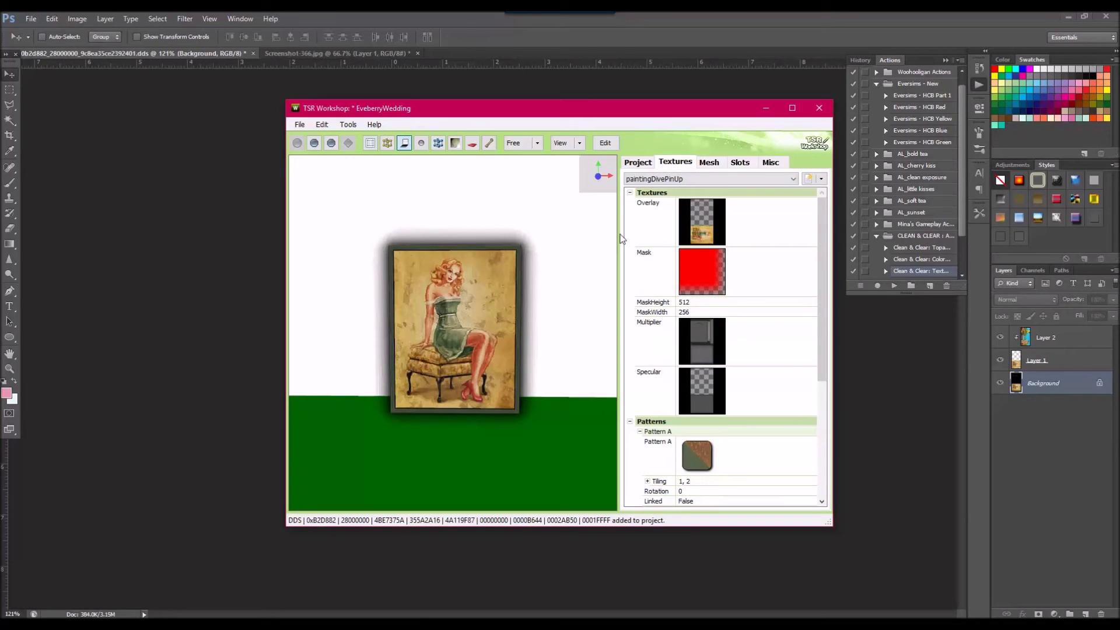
{"action": "left_click", "coordinate": [658, 179]}
{"action": "left_click", "coordinate": [665, 194]}
{"action": "left_click", "coordinate": [671, 180]}
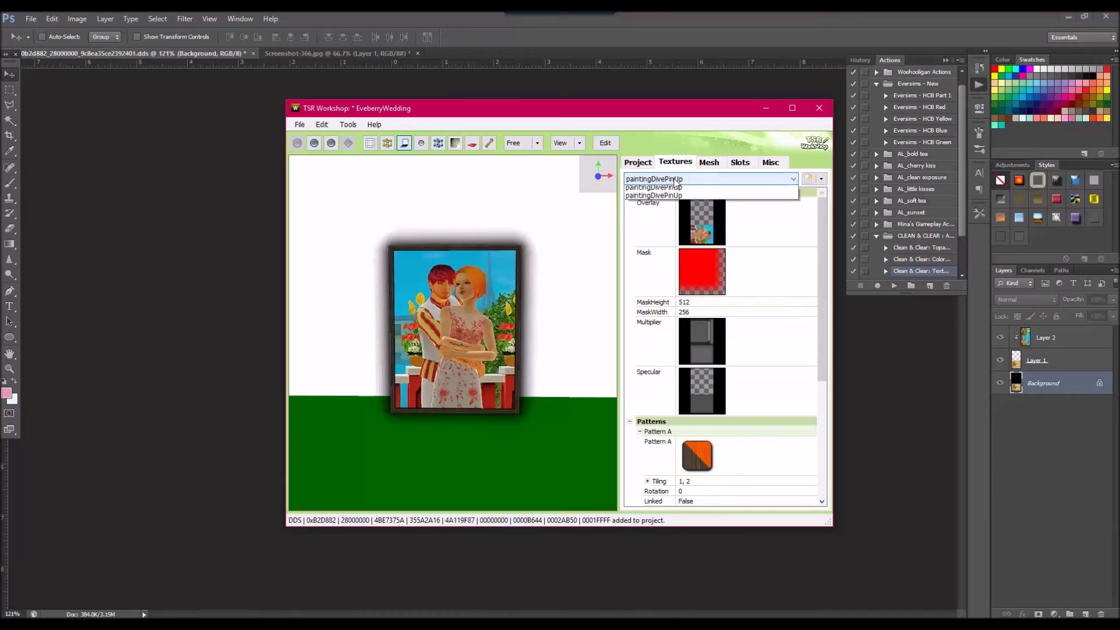
{"action": "left_click", "coordinate": [635, 207]}
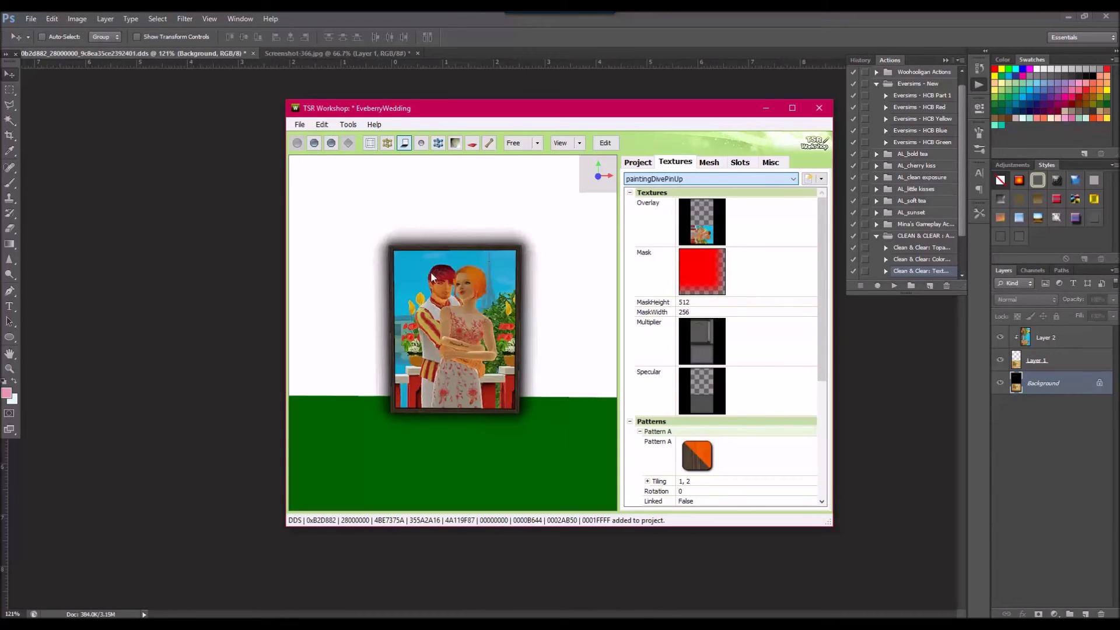
{"action": "left_click", "coordinate": [776, 226]}
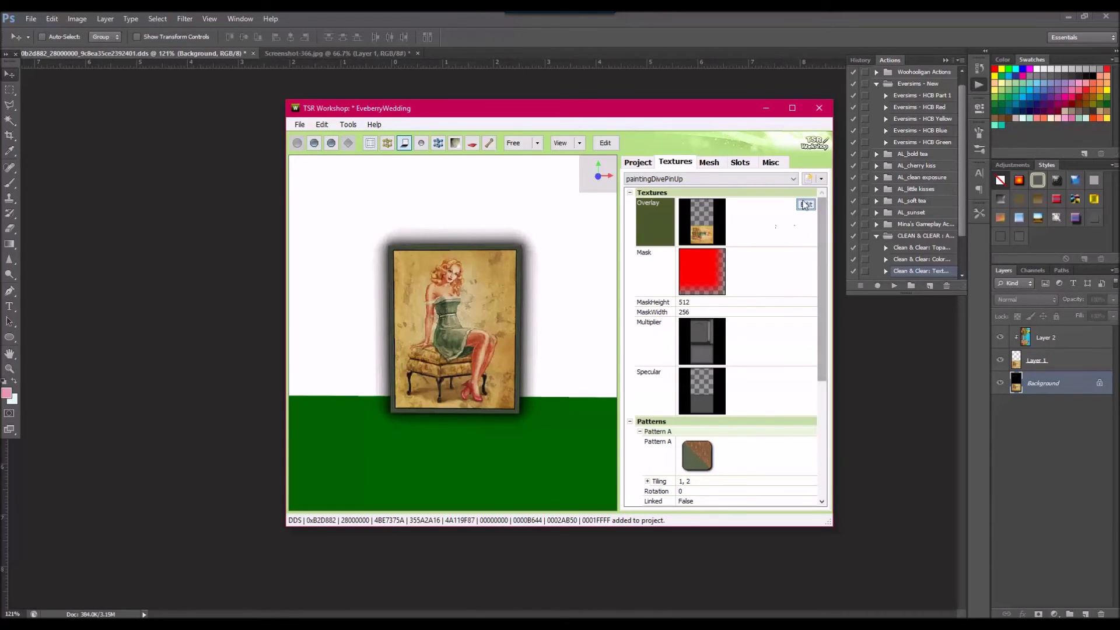
{"action": "left_click", "coordinate": [805, 204]}
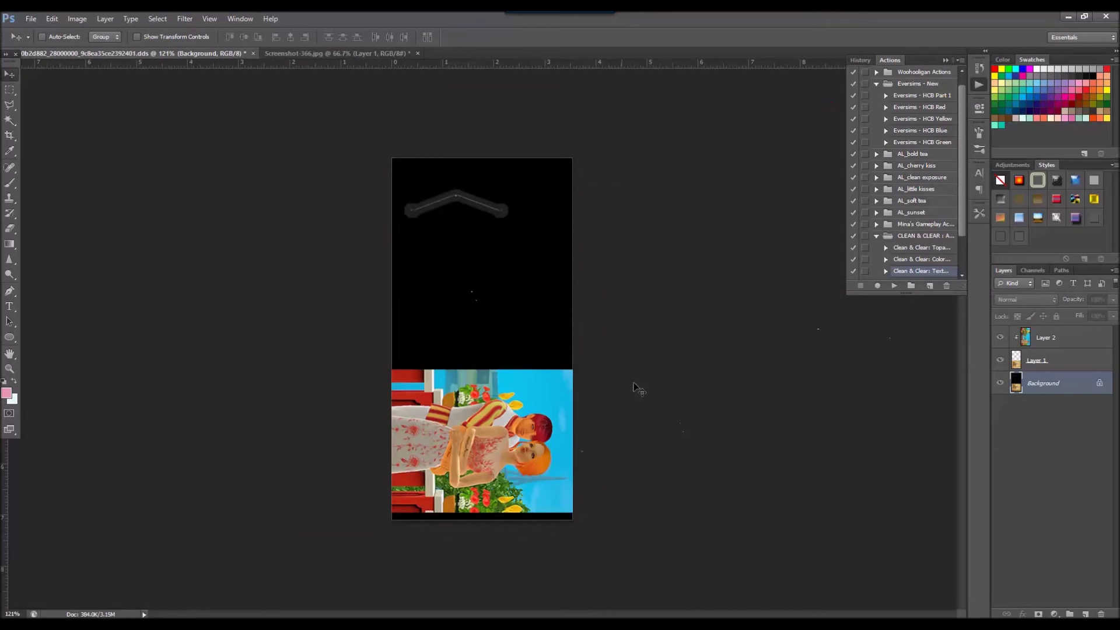
{"action": "left_click", "coordinate": [1072, 340]}
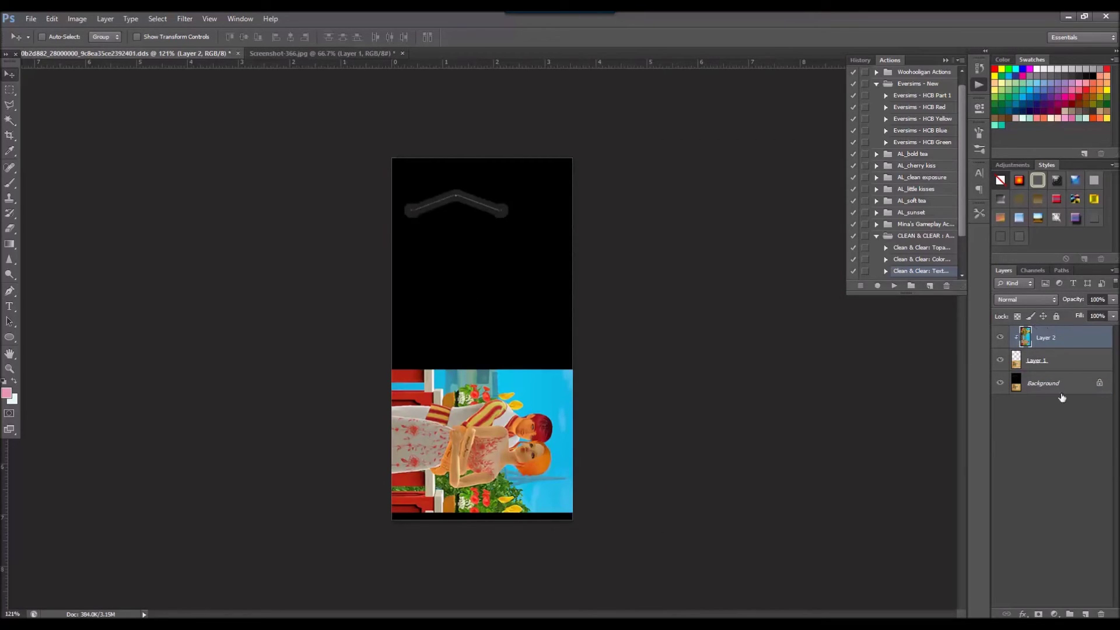
{"action": "key", "text": "alt+Tab"}
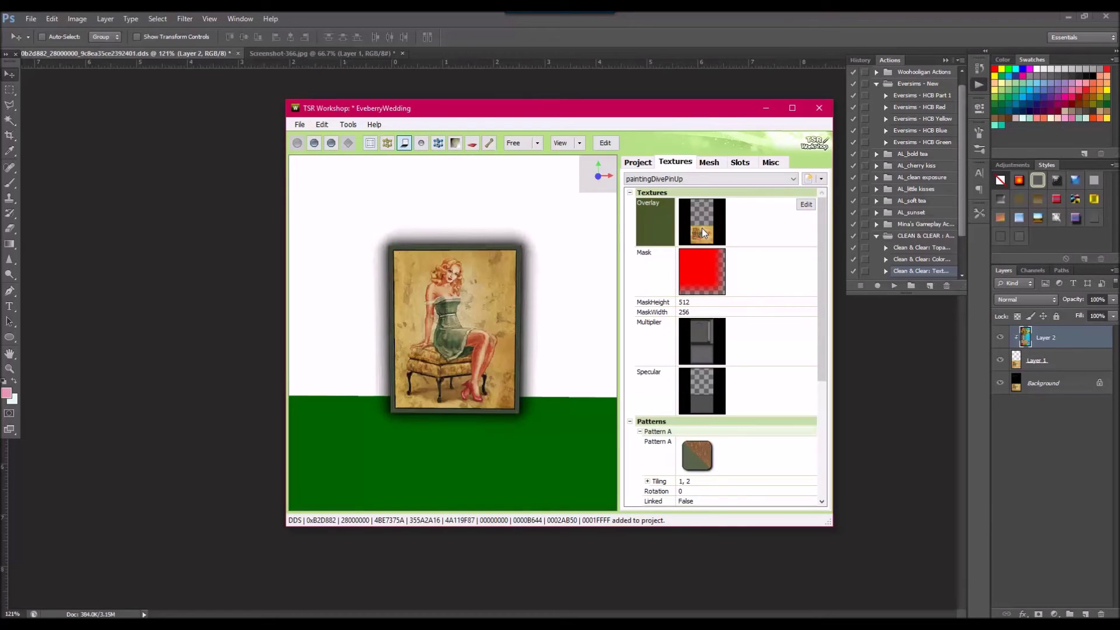
Step: Delete the second paintingDivePinUp pin-up variation
{"action": "left_click", "coordinate": [656, 179]}
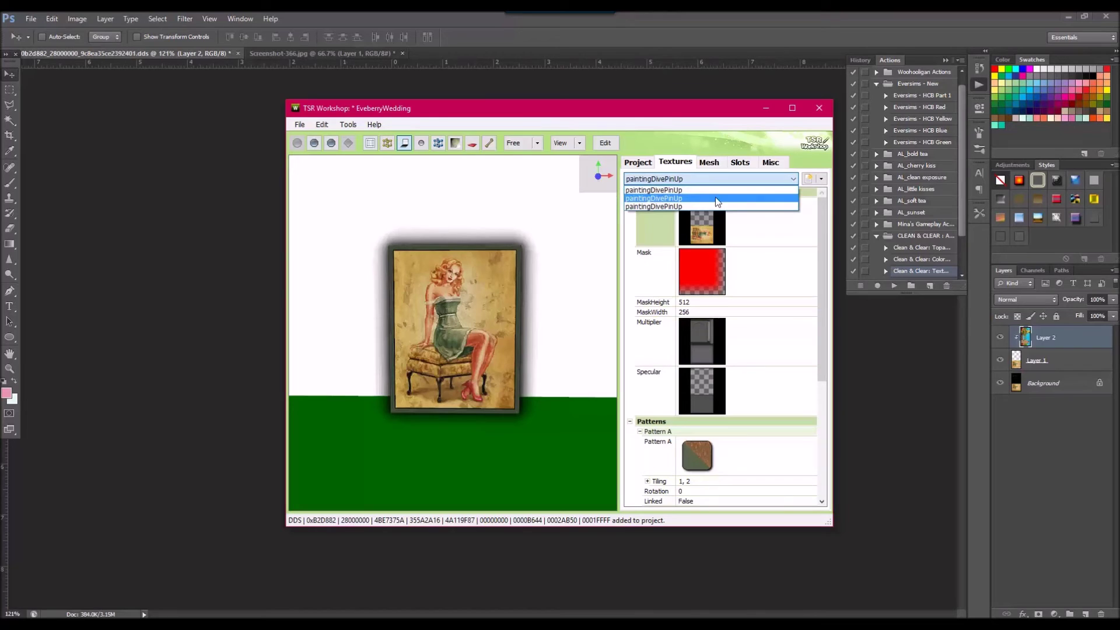
{"action": "left_click", "coordinate": [718, 200]}
{"action": "left_click", "coordinate": [822, 179]}
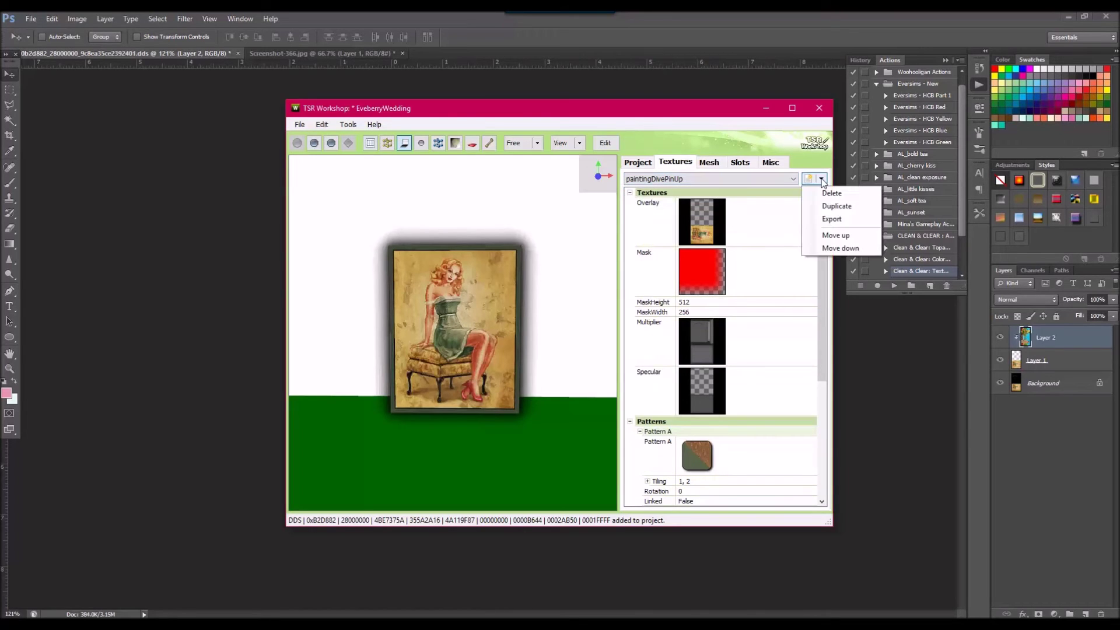
{"action": "left_click", "coordinate": [832, 193]}
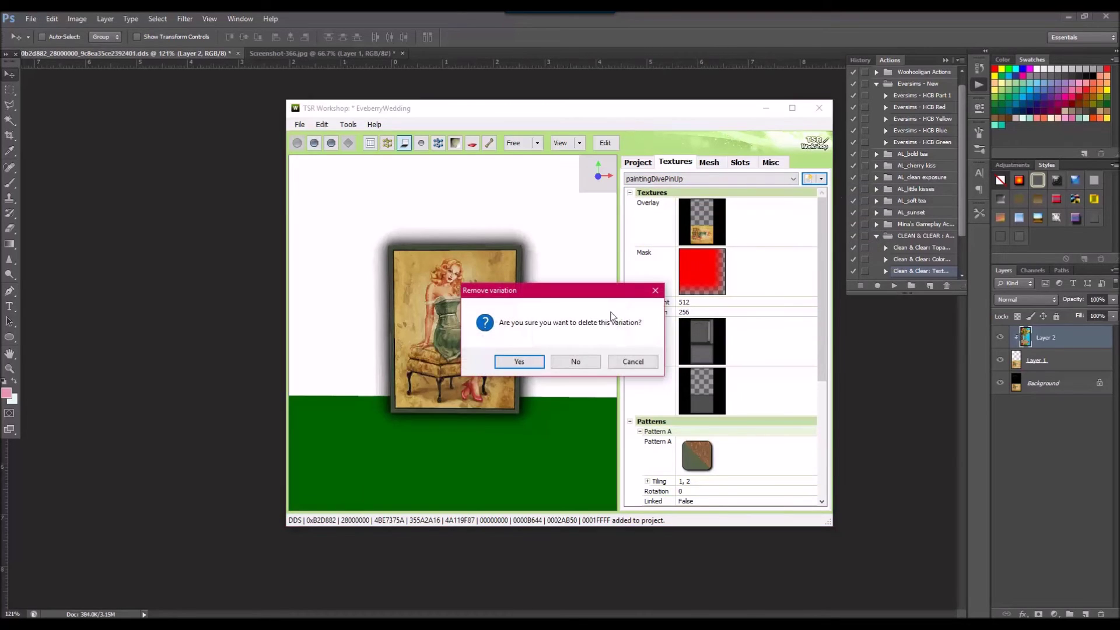
{"action": "left_click", "coordinate": [518, 362]}
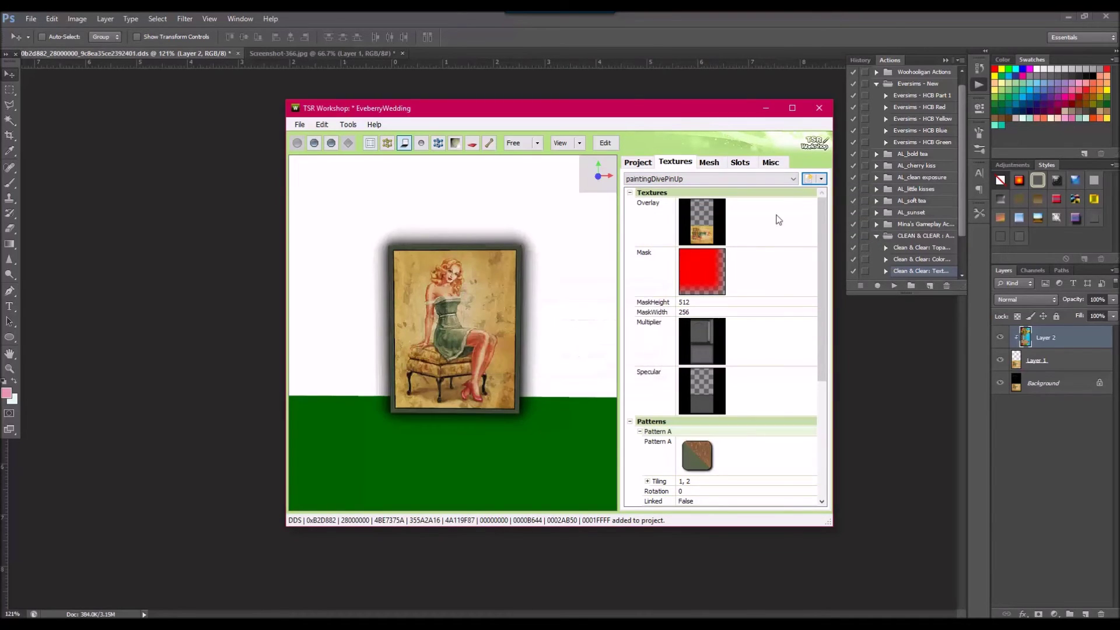
Step: Delete the remaining paintingDivePinUp pin-up variation as well
{"action": "left_click", "coordinate": [795, 180]}
{"action": "left_click", "coordinate": [822, 179]}
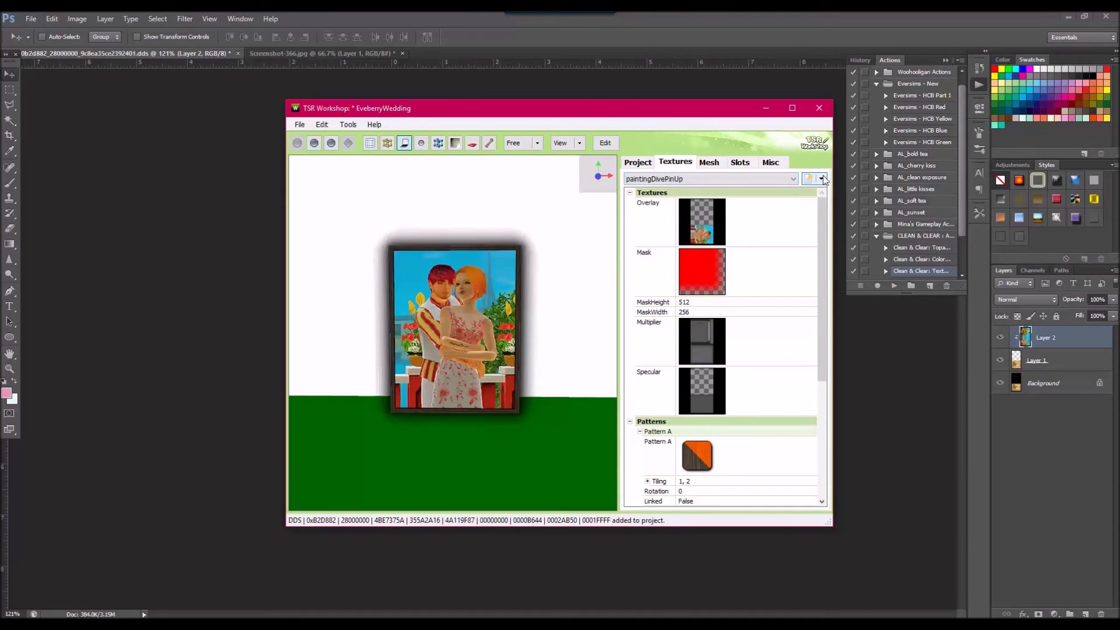
{"action": "left_click", "coordinate": [822, 180]}
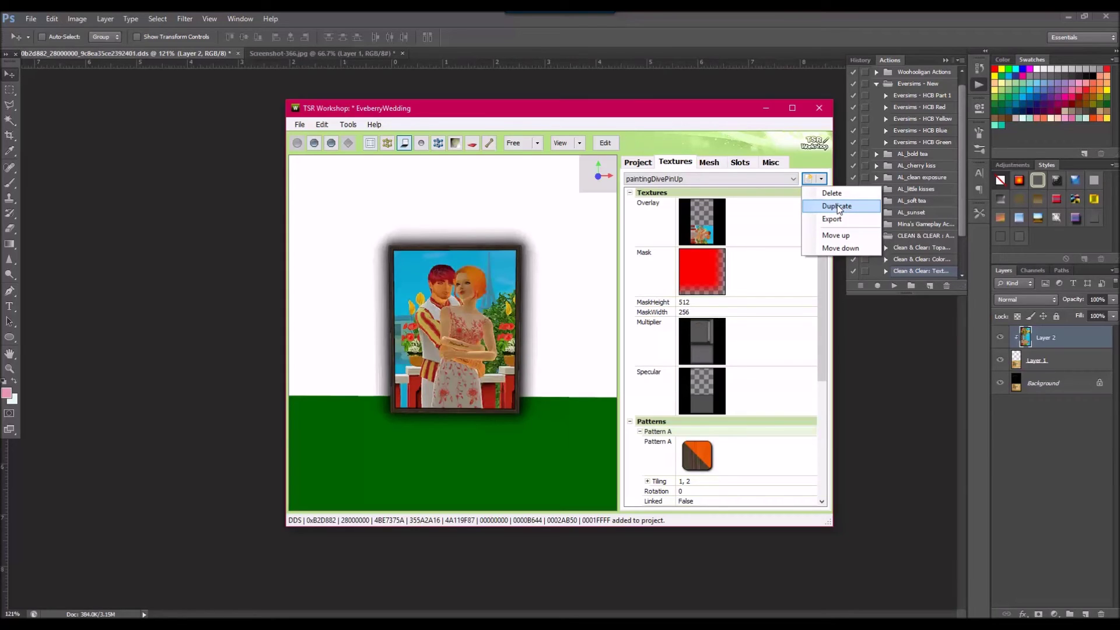
{"action": "left_click", "coordinate": [765, 240]}
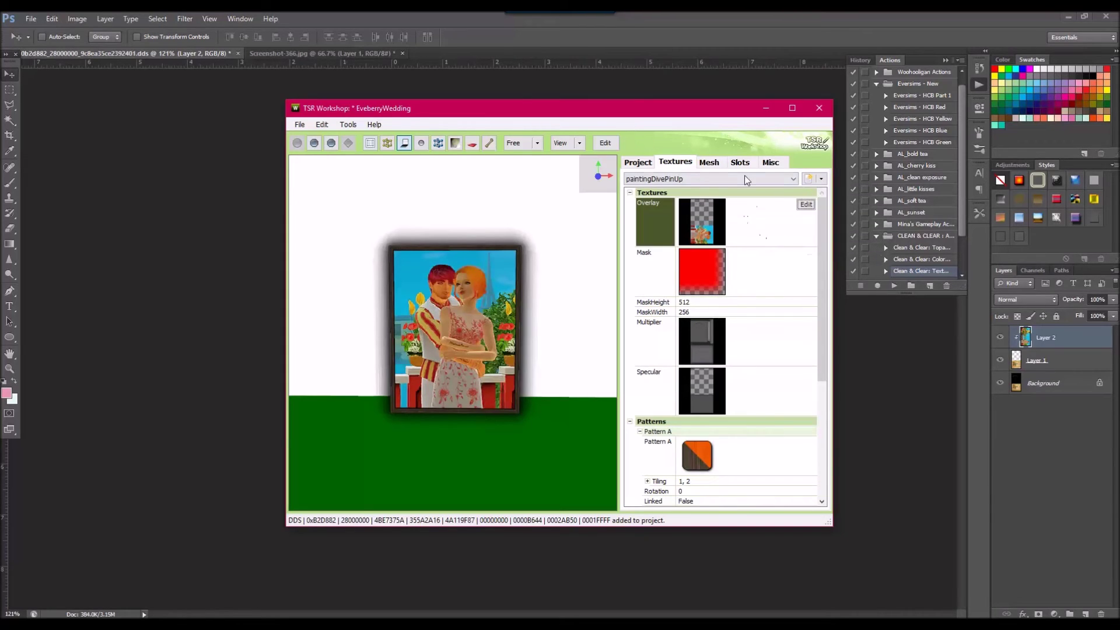
{"action": "left_click", "coordinate": [744, 175]}
{"action": "left_click", "coordinate": [701, 197]}
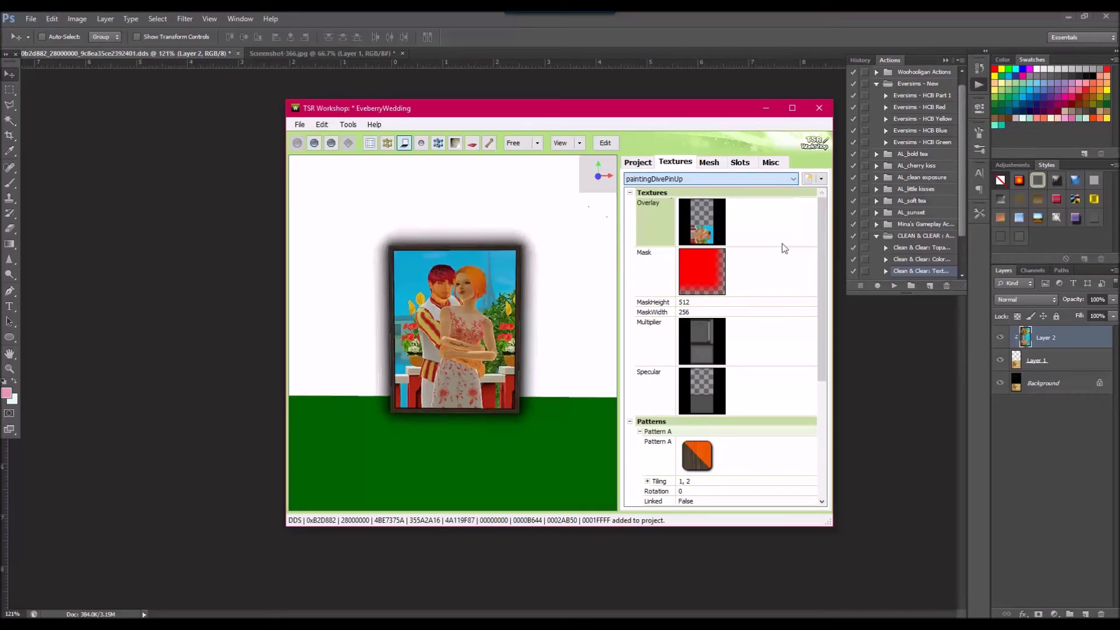
{"action": "left_click", "coordinate": [821, 179]}
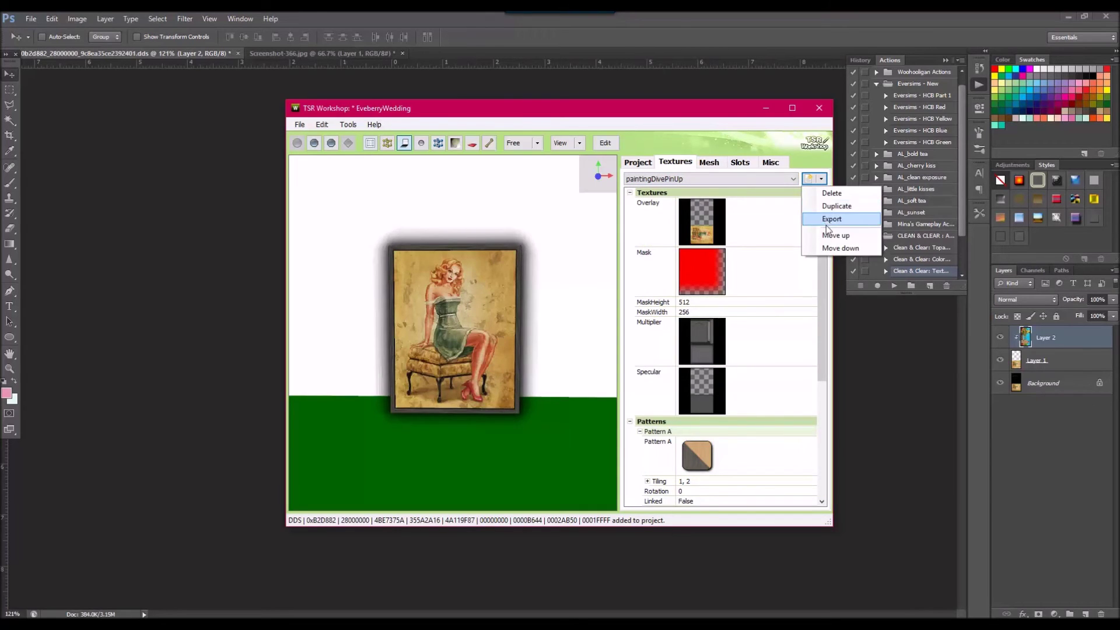
{"action": "left_click", "coordinate": [830, 193]}
{"action": "left_click", "coordinate": [525, 362]}
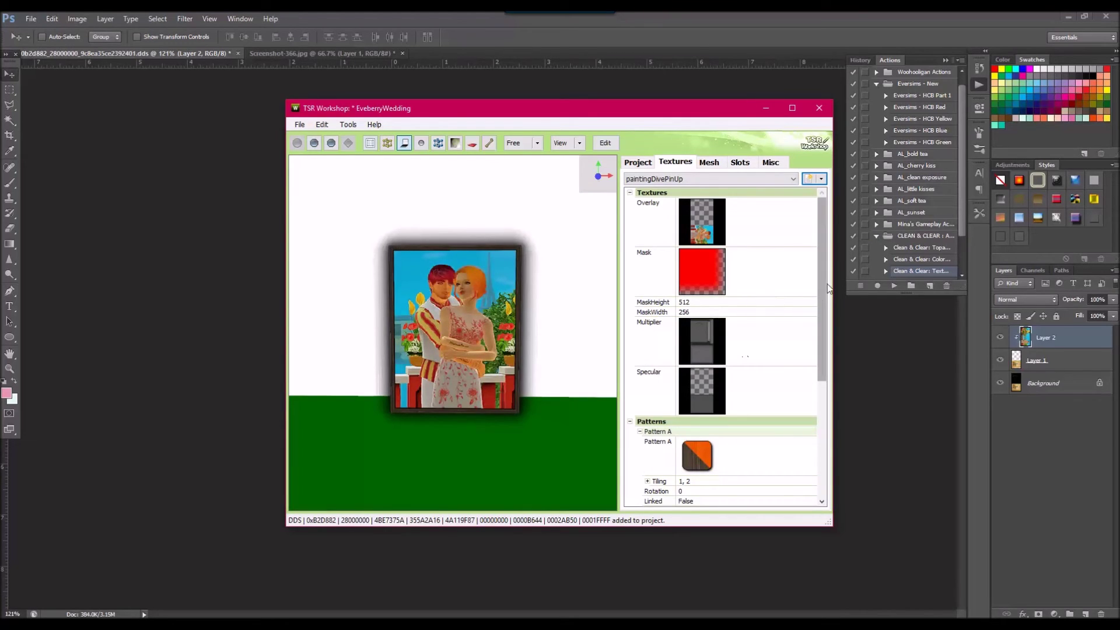
Step: Select the Pattern A texture in the textures list
{"action": "scroll", "coordinate": [819, 299], "scroll_direction": "down", "scroll_amount": 5}
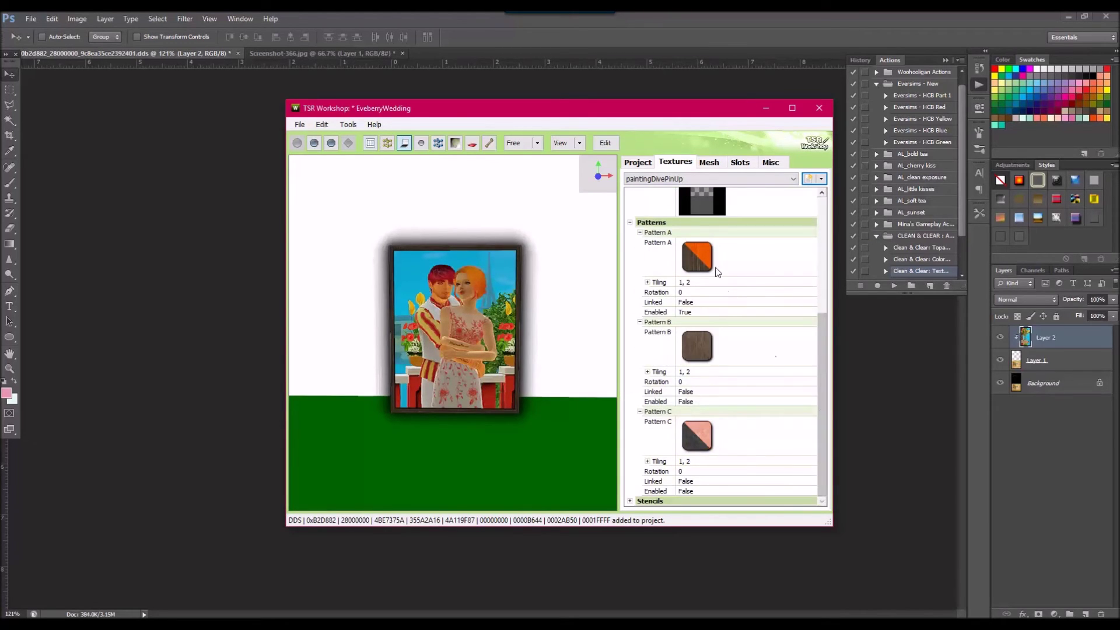
{"action": "left_click", "coordinate": [709, 265]}
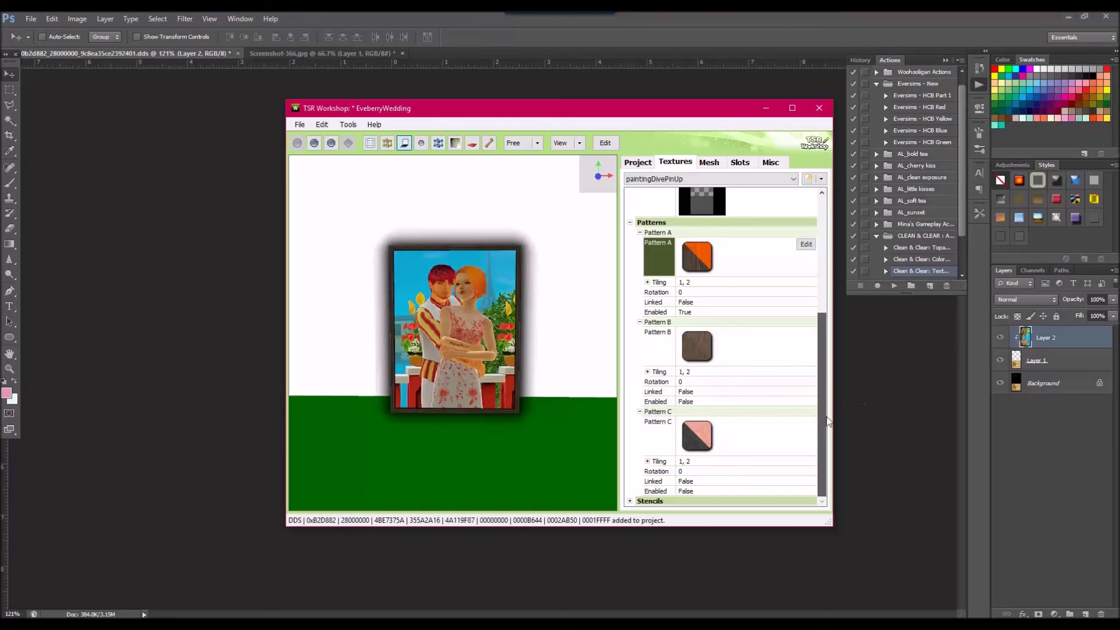
{"action": "left_click_drag", "start_coordinate": [822, 402], "coordinate": [833, 217]}
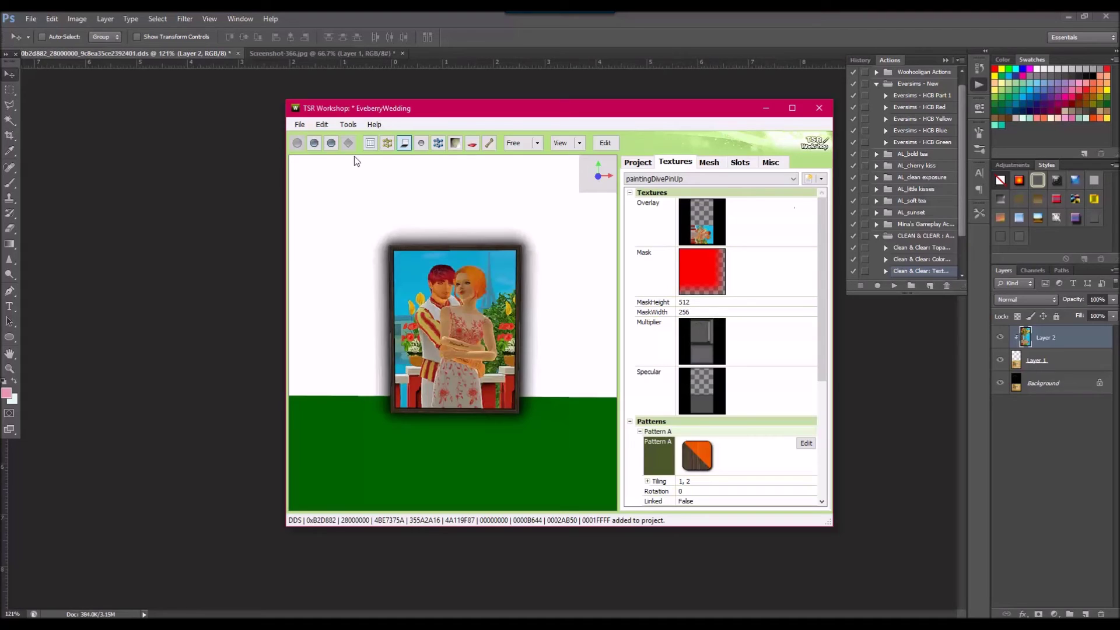
Step: Look over the File export options, tilt the painting preview, and show Edit > Project contents
{"action": "left_click", "coordinate": [300, 125]}
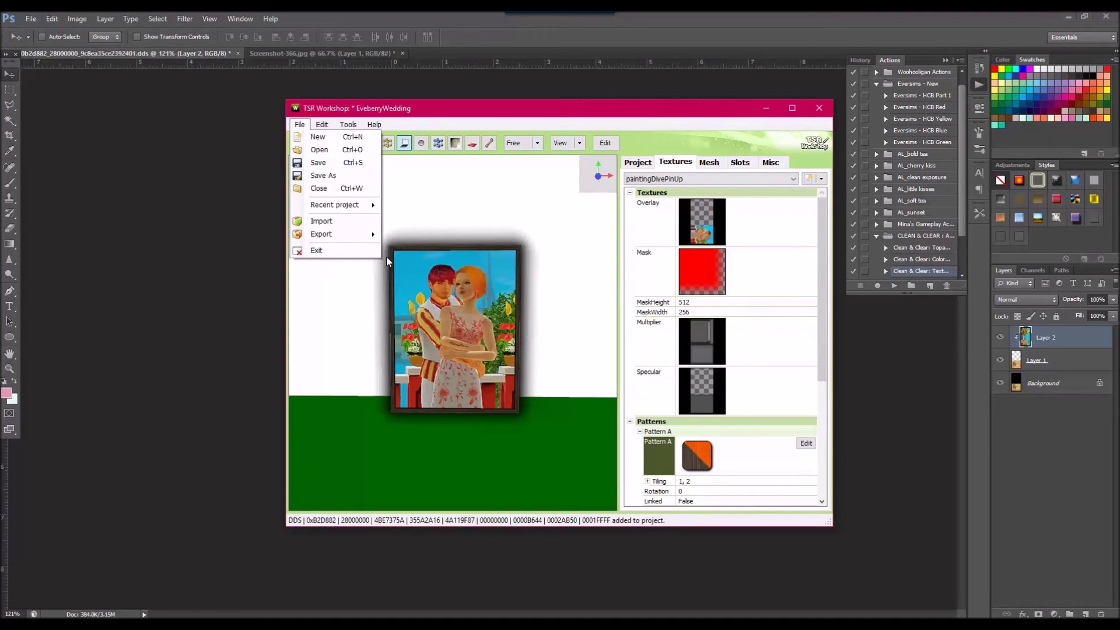
{"action": "mouse_move", "coordinate": [373, 233]}
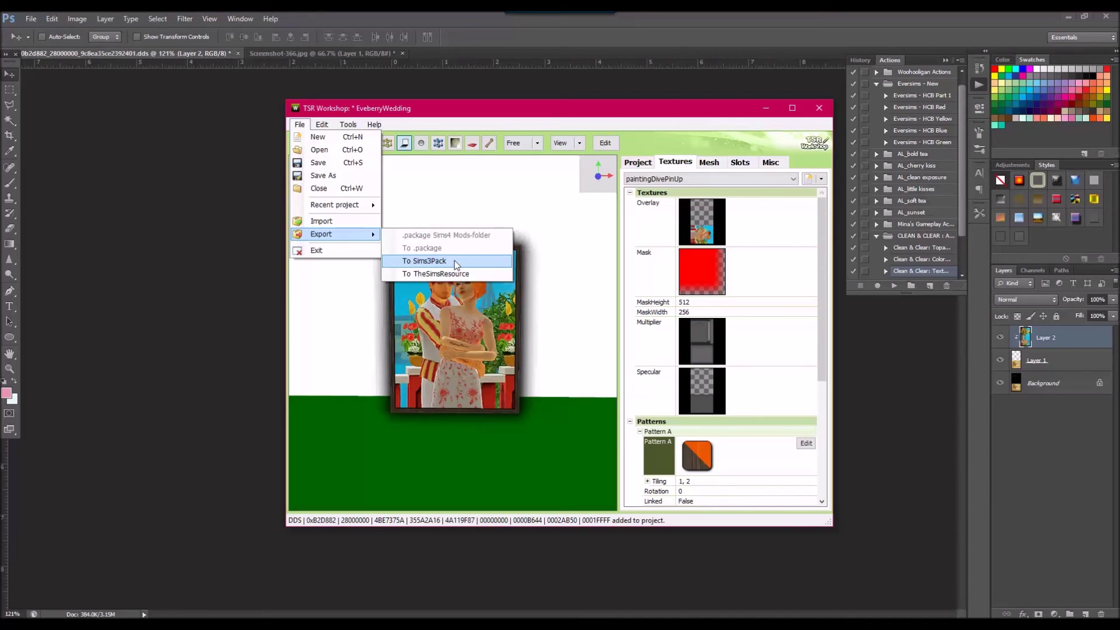
{"action": "mouse_move", "coordinate": [474, 197]}
{"action": "left_mouse_down"}
{"action": "mouse_move", "coordinate": [483, 288]}
{"action": "mouse_move", "coordinate": [399, 248]}
{"action": "mouse_move", "coordinate": [341, 237]}
{"action": "left_mouse_up"}
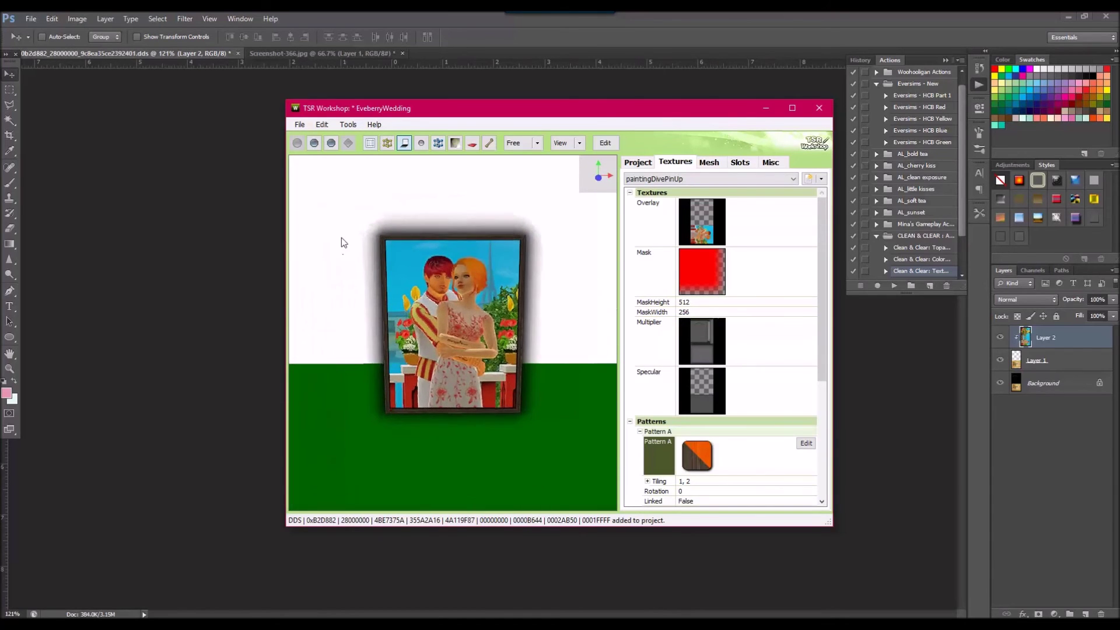
{"action": "left_click", "coordinate": [322, 125]}
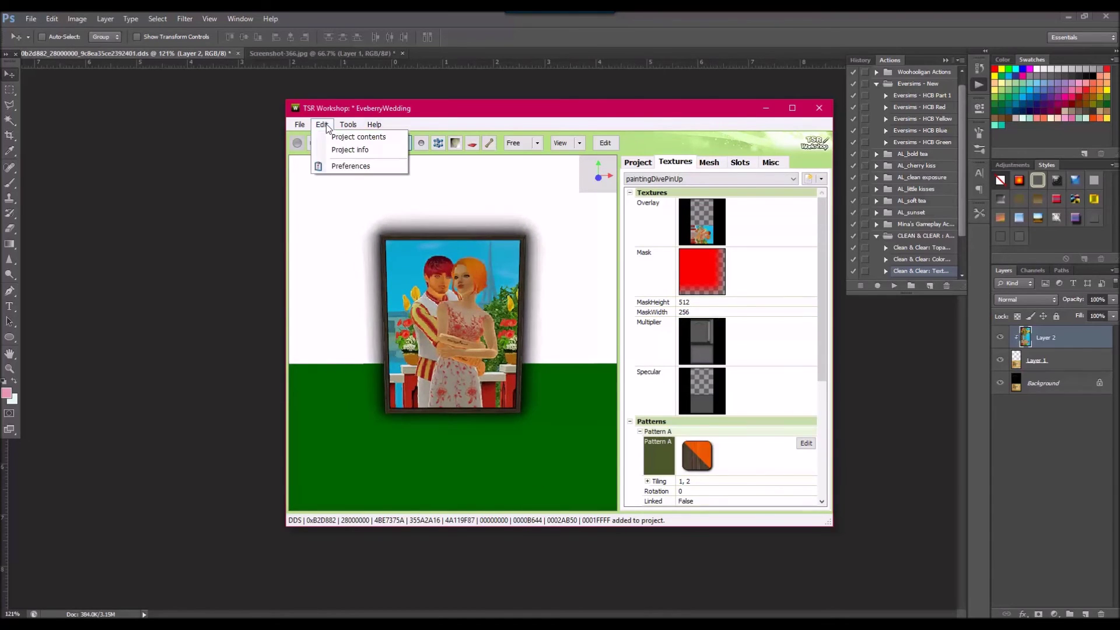
{"action": "left_click", "coordinate": [358, 137]}
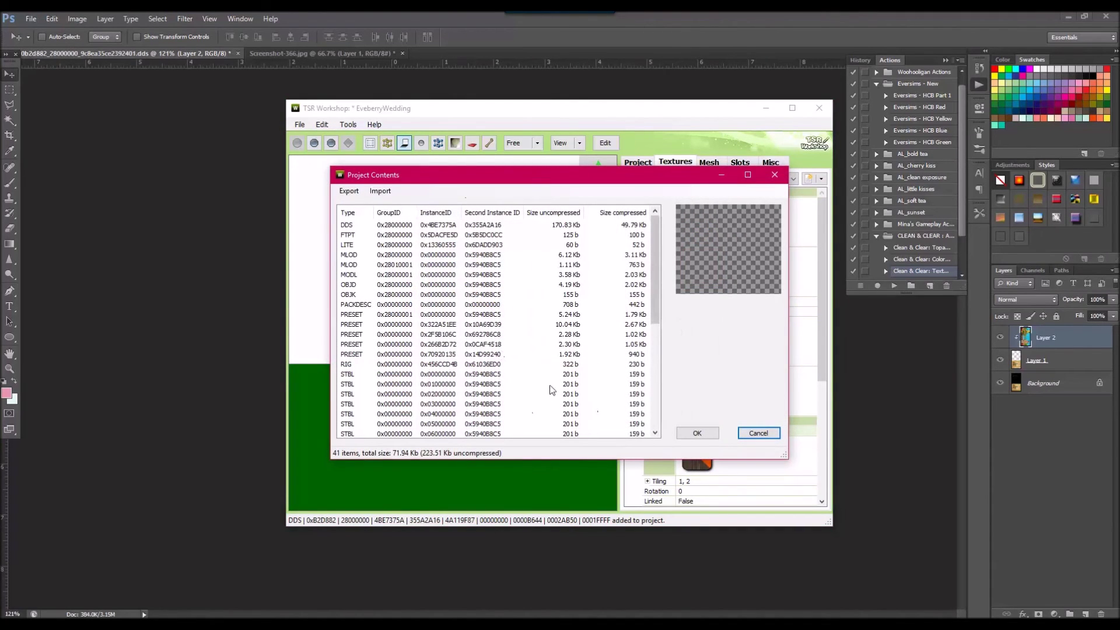
Step: Export the project contents as a 'WEdding' .package on the Desktop and acknowledge Export done
{"action": "left_click", "coordinate": [354, 191]}
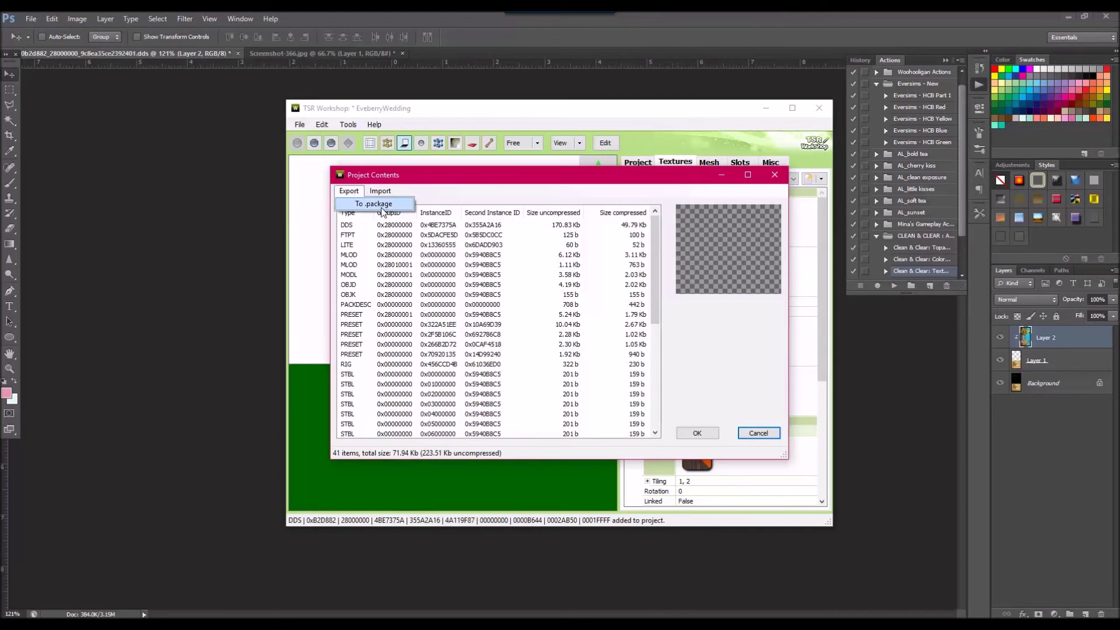
{"action": "left_click", "coordinate": [381, 204]}
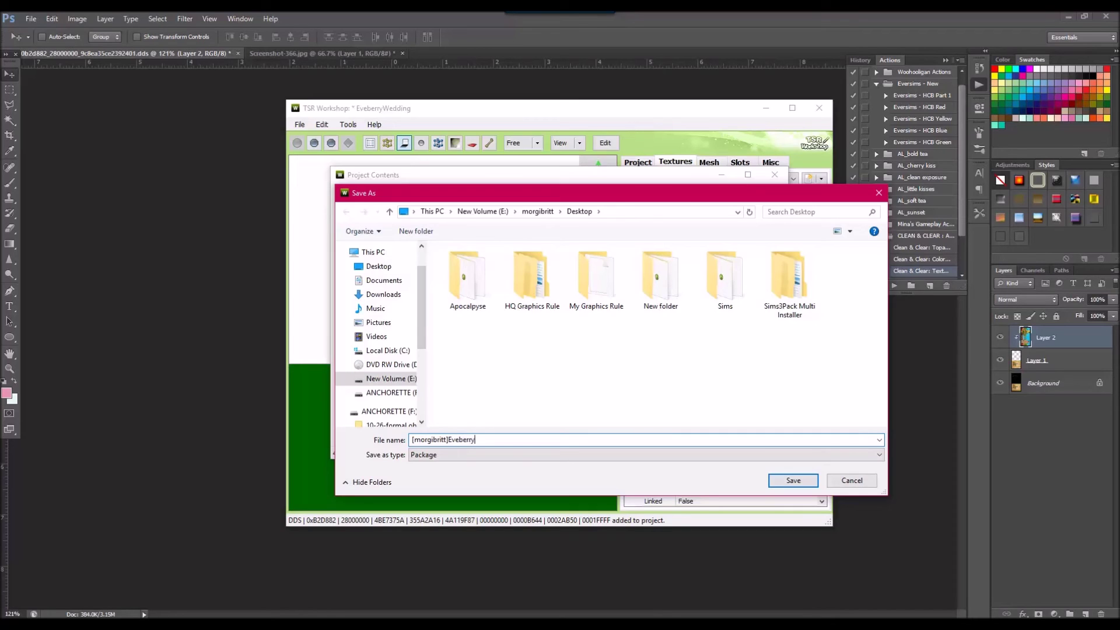
{"action": "type", "text": "WEddingPhoto"}
{"action": "left_click", "coordinate": [807, 480]}
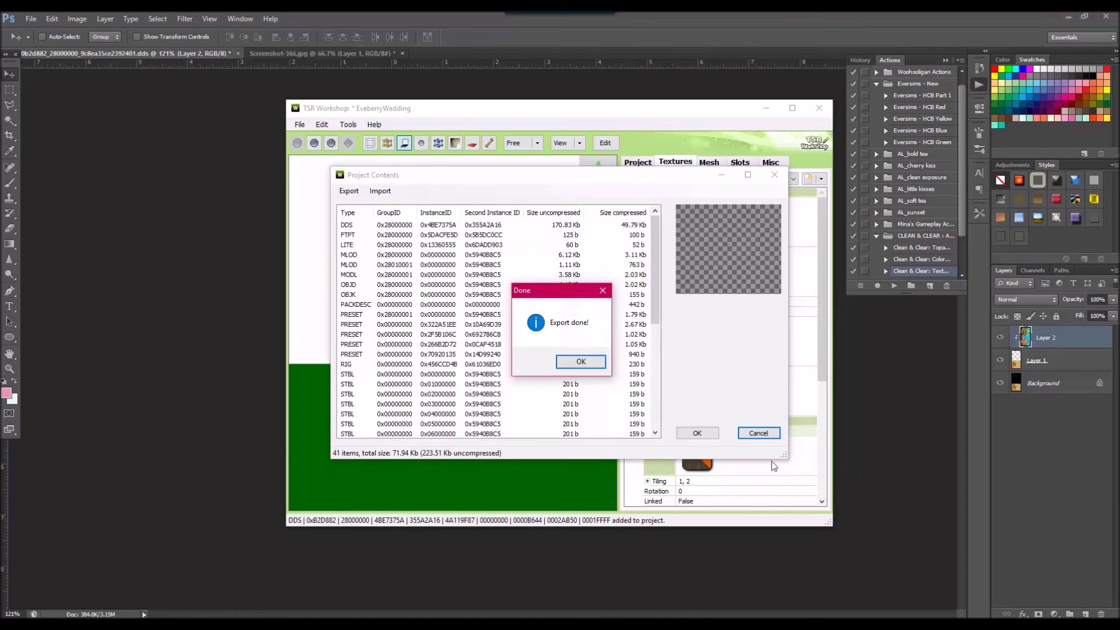
{"action": "left_click", "coordinate": [601, 362]}
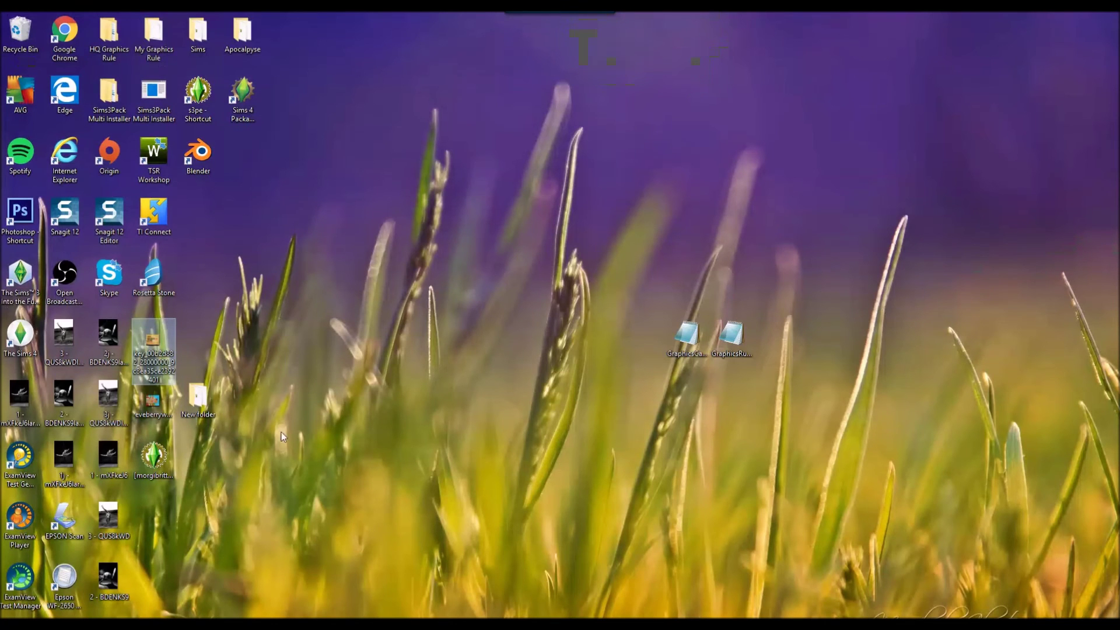
{"action": "mouse_move", "coordinate": [165, 454]}
{"action": "left_mouse_down"}
{"action": "mouse_move", "coordinate": [198, 459]}
{"action": "mouse_move", "coordinate": [175, 467]}
{"action": "mouse_move", "coordinate": [263, 444]}
{"action": "mouse_move", "coordinate": [273, 451]}
{"action": "mouse_move", "coordinate": [165, 467]}
{"action": "left_mouse_up"}
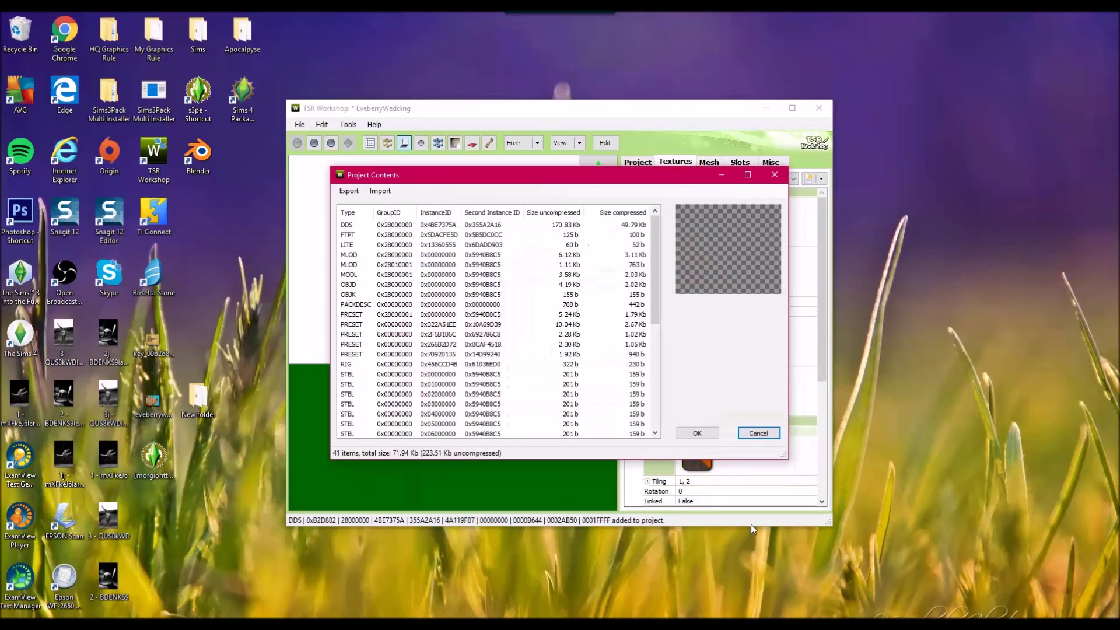
Step: Start a new project, closing EveberryWedding without saving its changes
{"action": "left_click", "coordinate": [697, 432]}
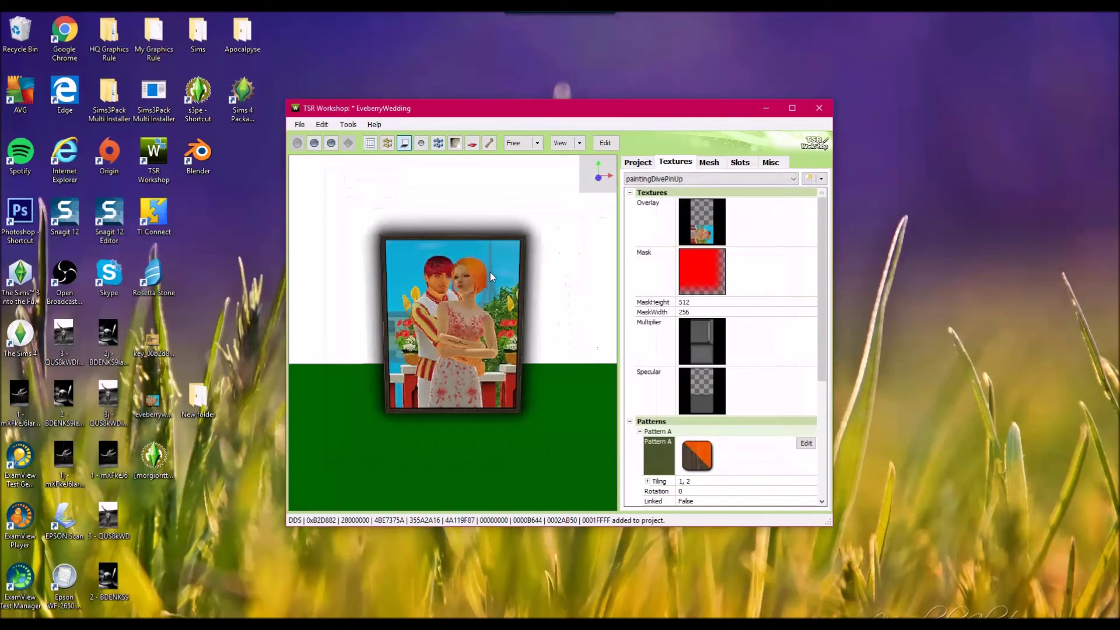
{"action": "left_click_drag", "start_coordinate": [525, 317], "coordinate": [488, 261]}
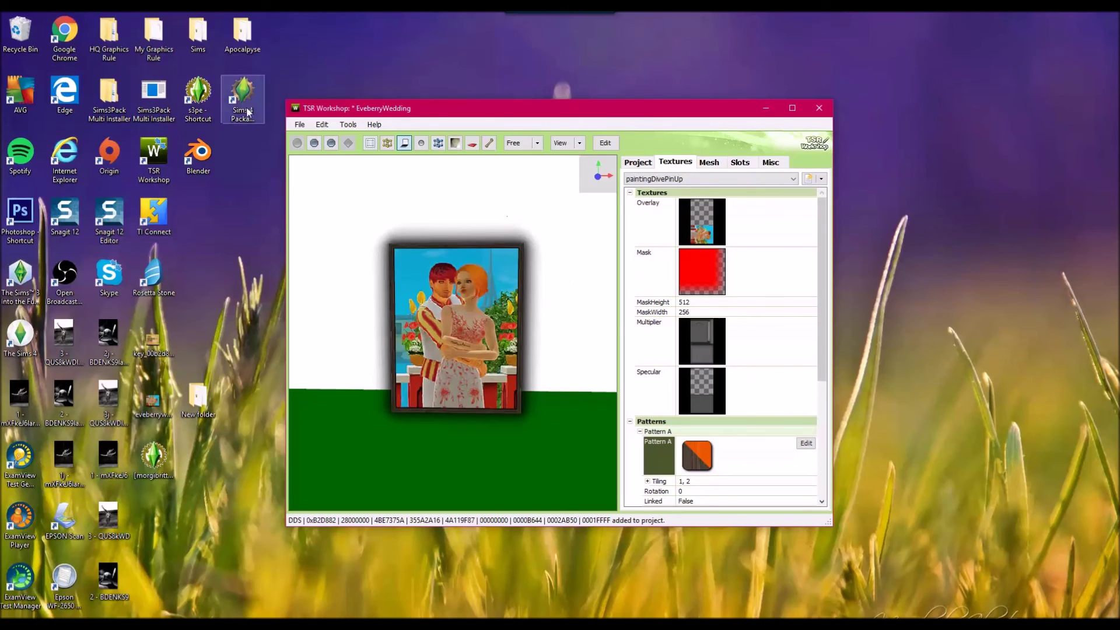
{"action": "left_click", "coordinate": [300, 126]}
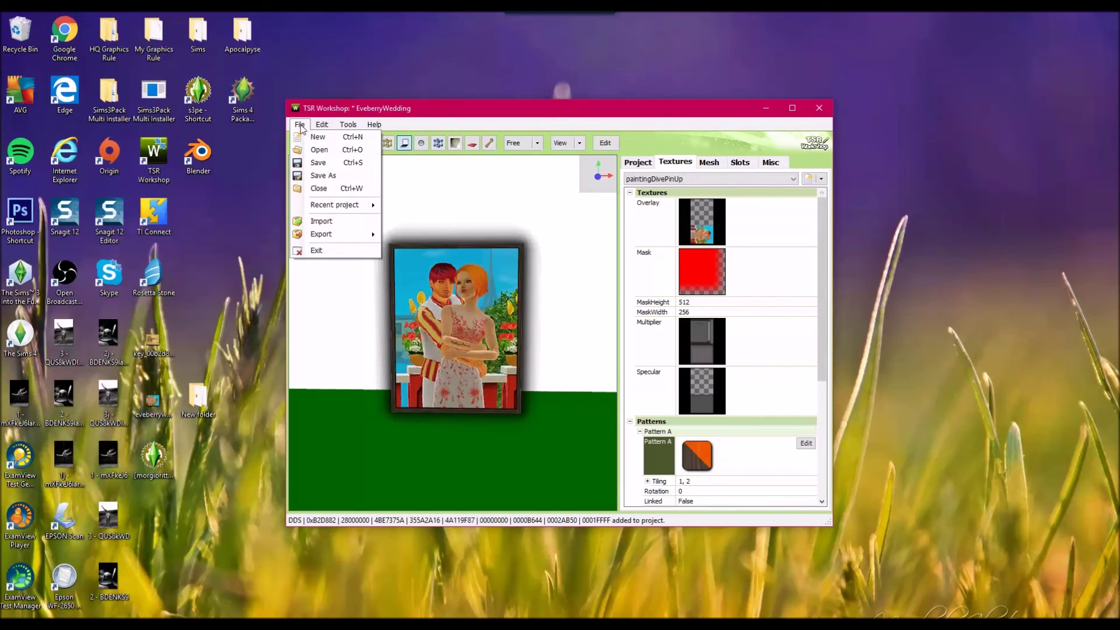
{"action": "left_click", "coordinate": [326, 137]}
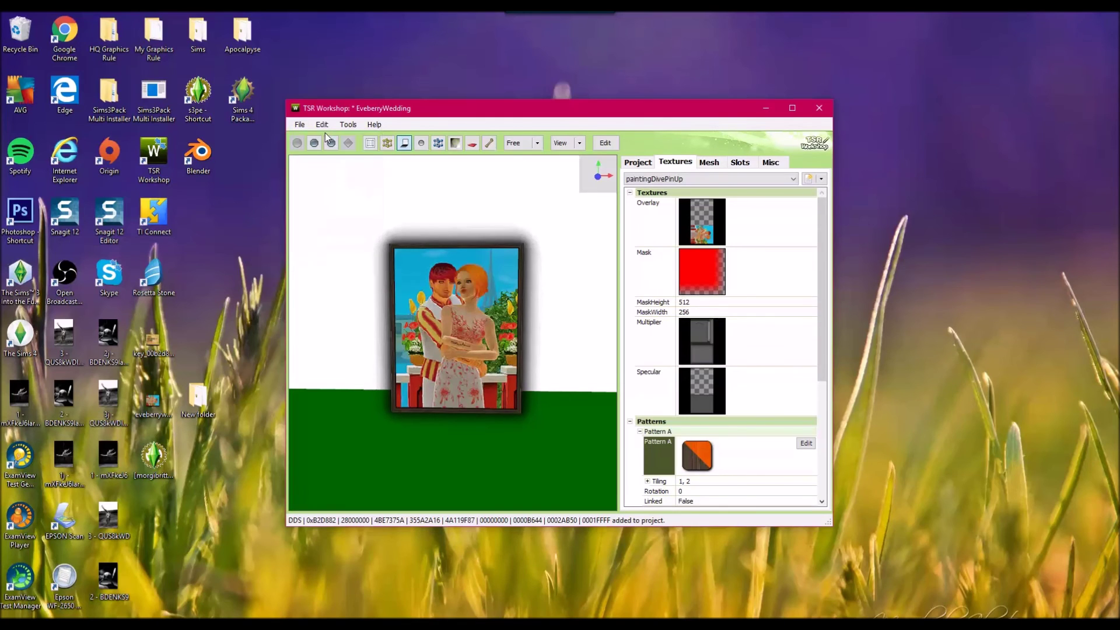
{"action": "left_click", "coordinate": [597, 363]}
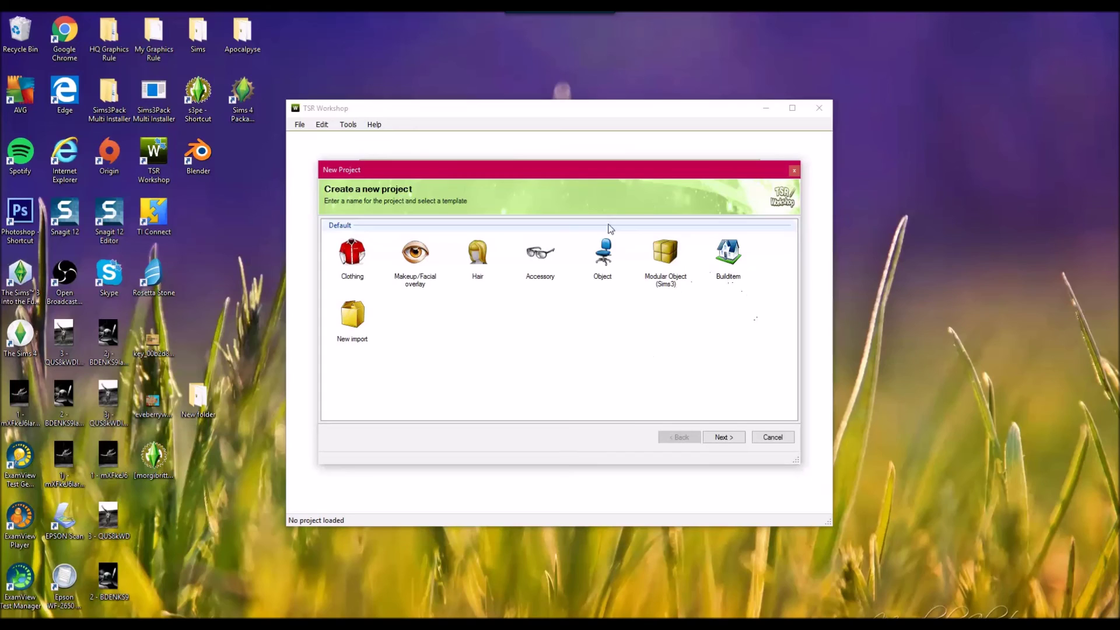
Step: Choose the Object template with import from a .package and continue to the package page
{"action": "left_click", "coordinate": [602, 255]}
{"action": "left_click", "coordinate": [354, 318]}
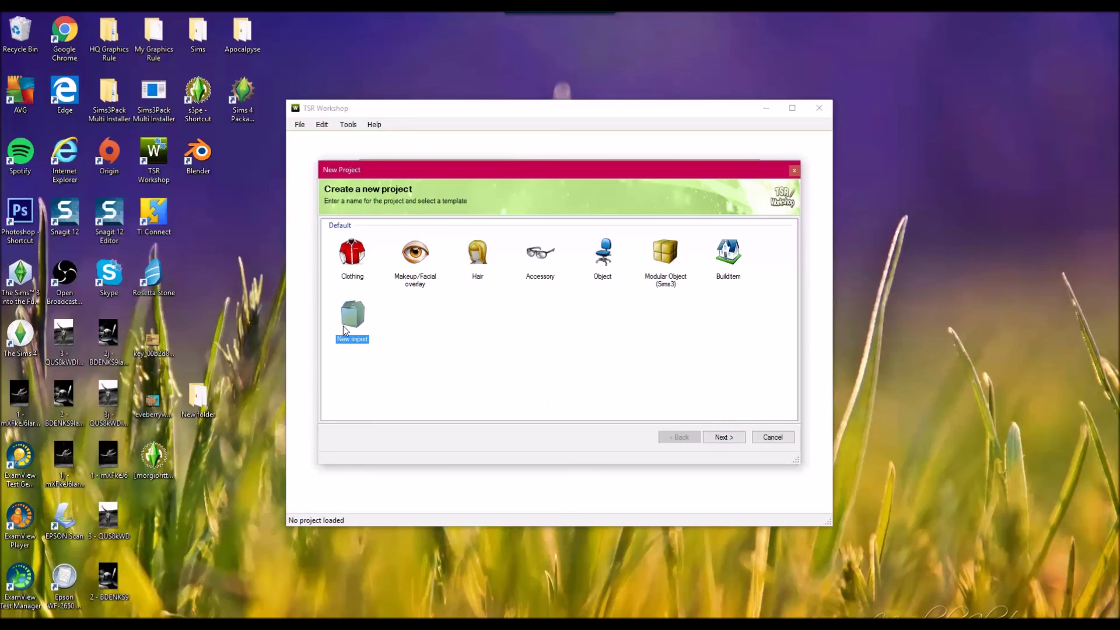
{"action": "left_click", "coordinate": [722, 439]}
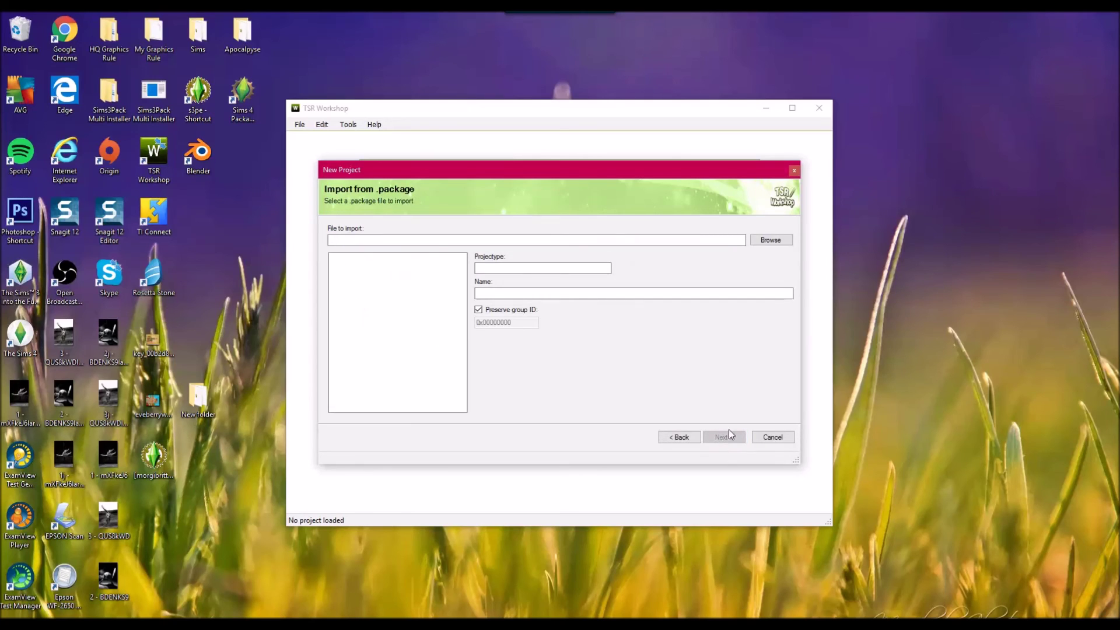
{"action": "left_click", "coordinate": [767, 240]}
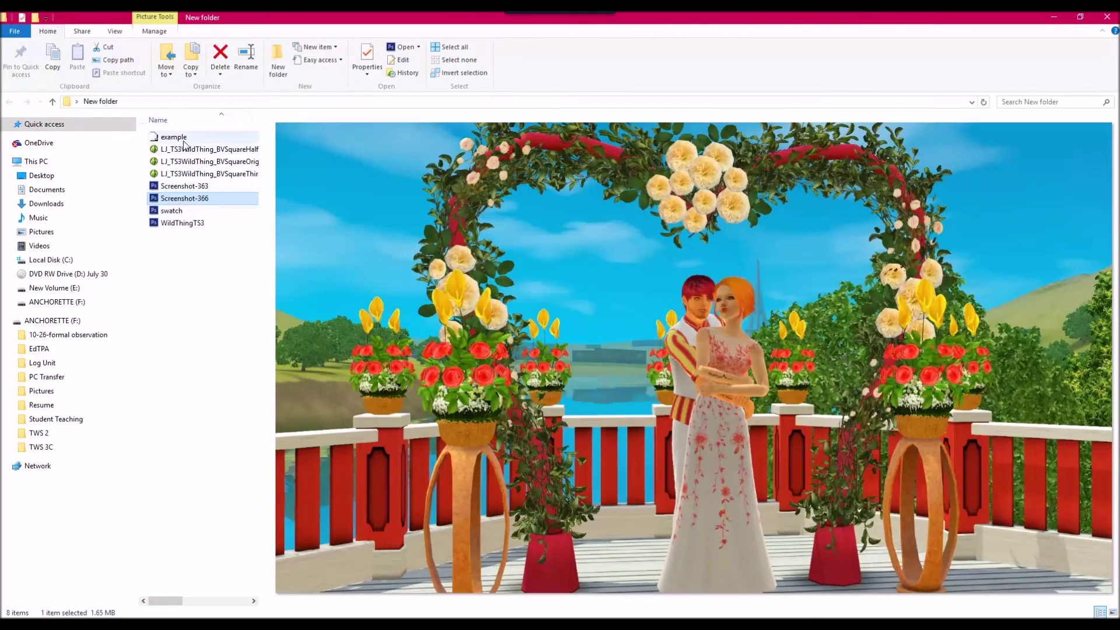
{"action": "left_click", "coordinate": [190, 224]}
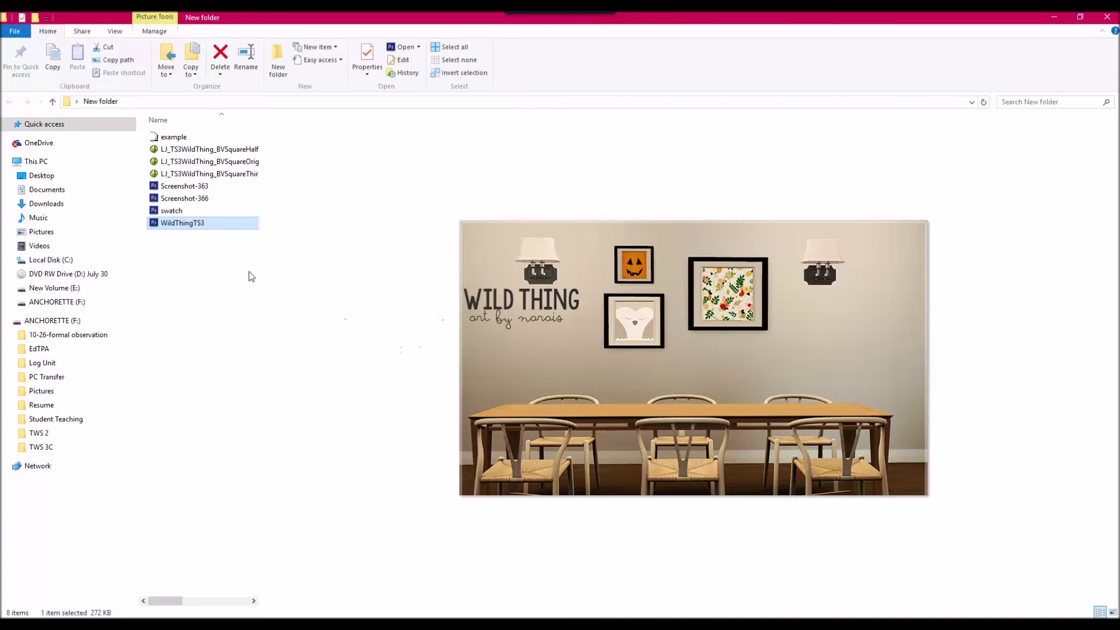
{"action": "left_click", "coordinate": [196, 151]}
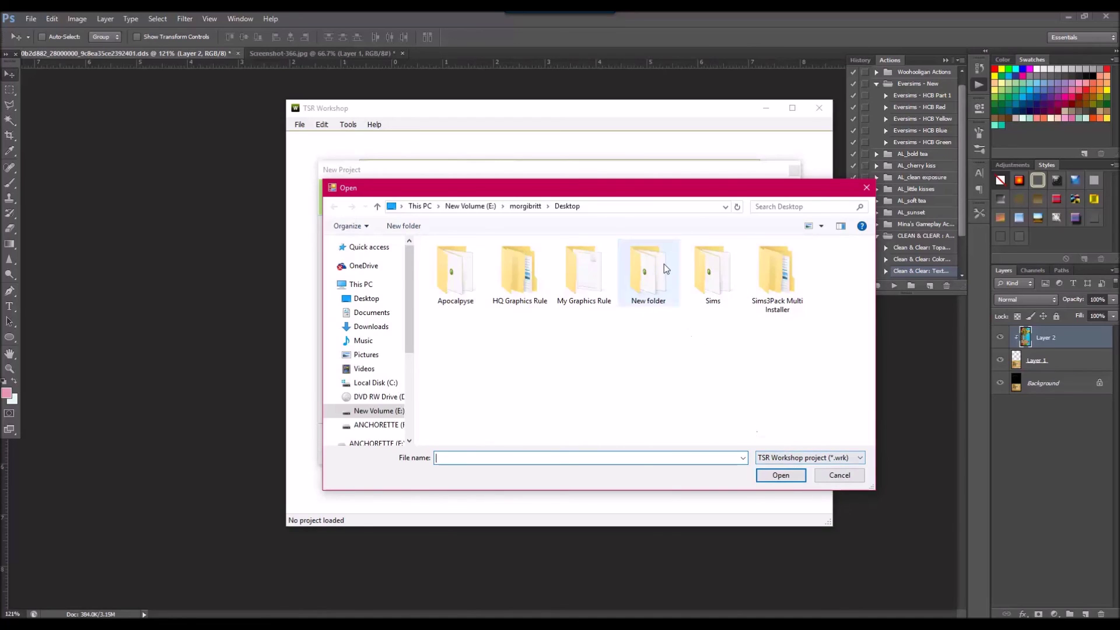
{"action": "double_click", "coordinate": [664, 264]}
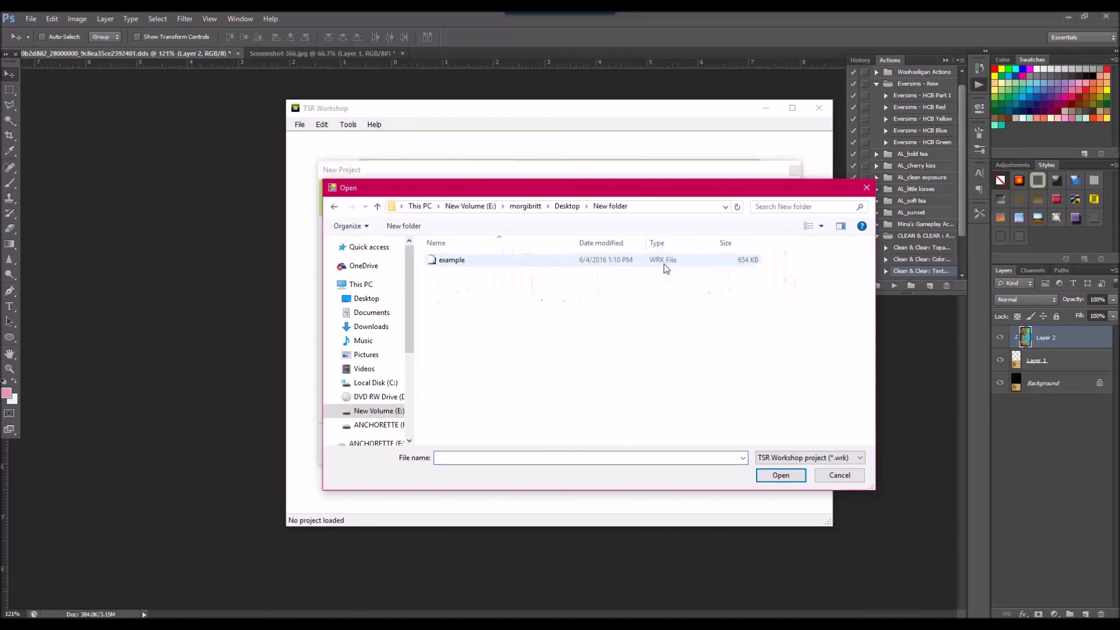
Step: Import LJ_TS3WildThing_BVSquareOriginal as a Sims 3 package and reach the project details page
{"action": "left_click", "coordinate": [831, 460]}
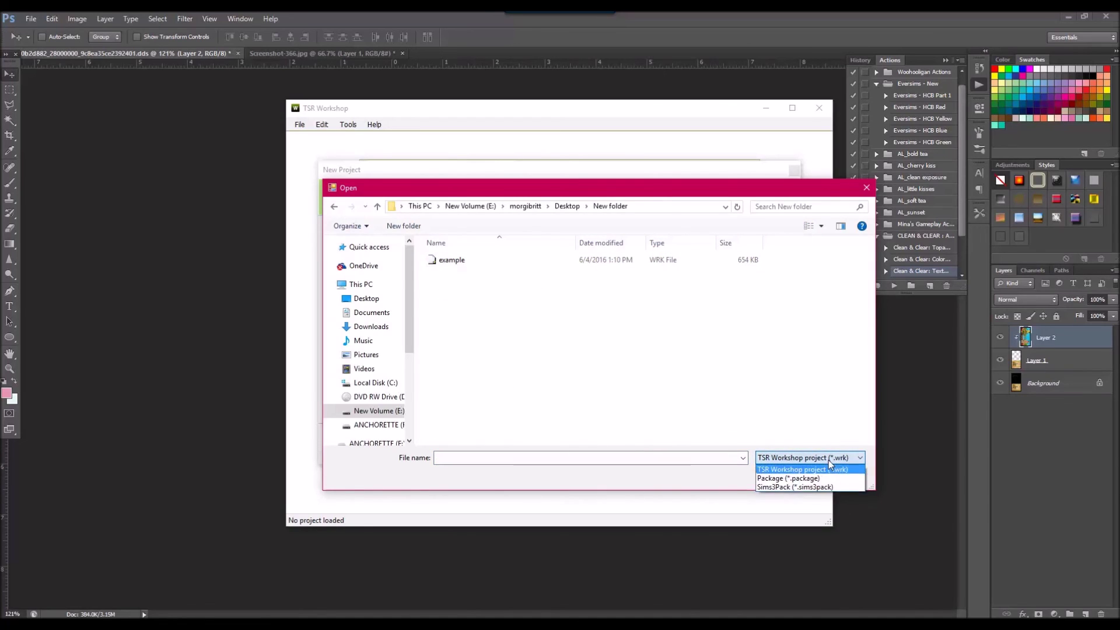
{"action": "left_click", "coordinate": [787, 478]}
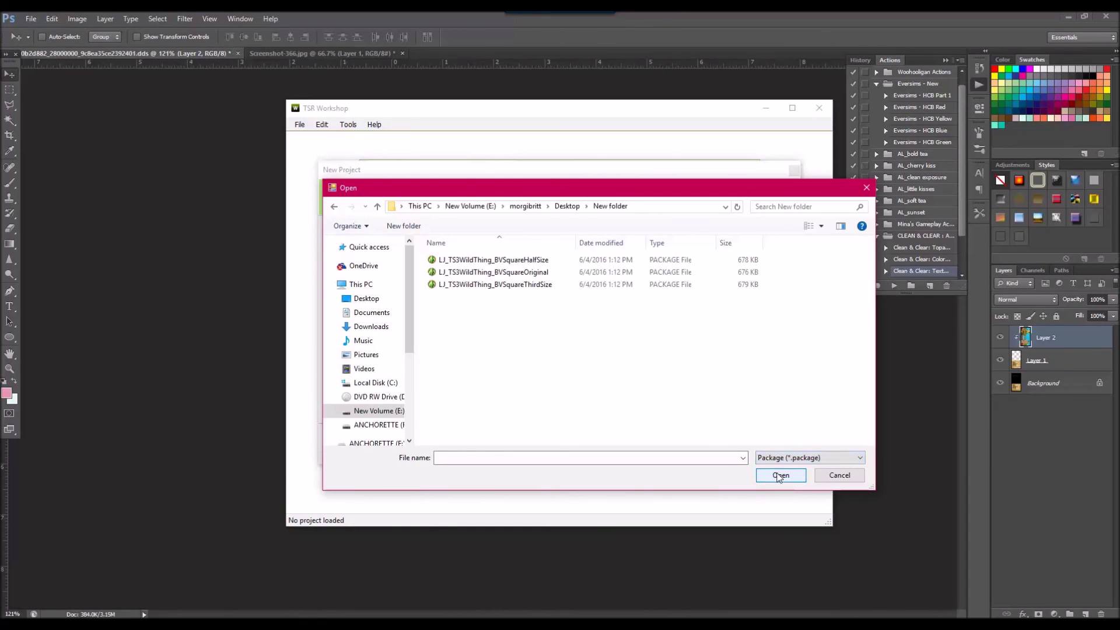
{"action": "left_click", "coordinate": [497, 273]}
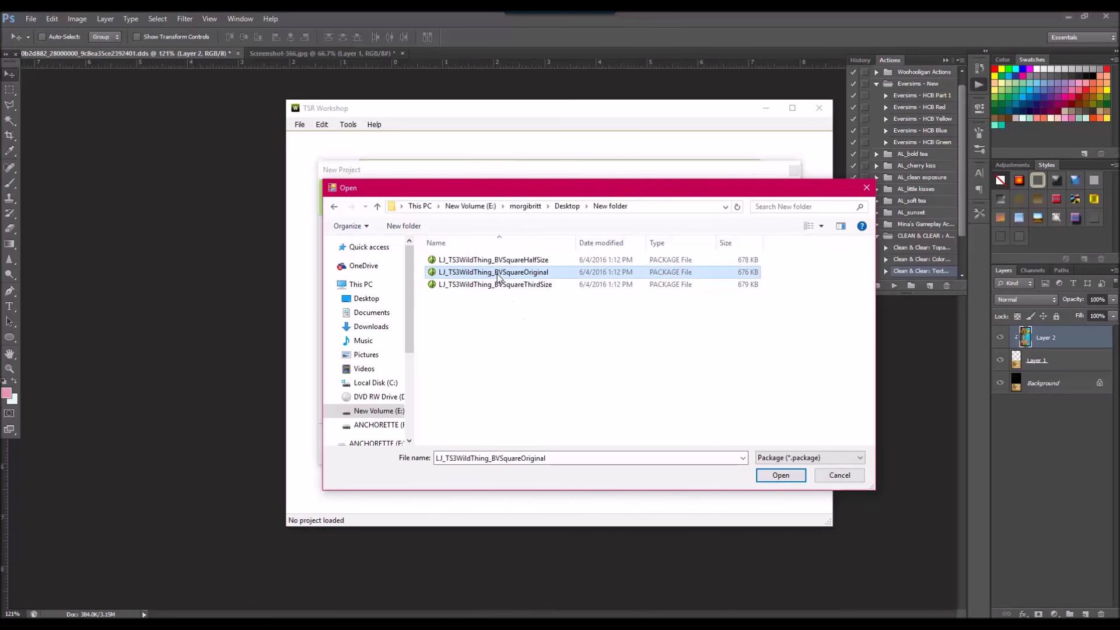
{"action": "left_click", "coordinate": [781, 476]}
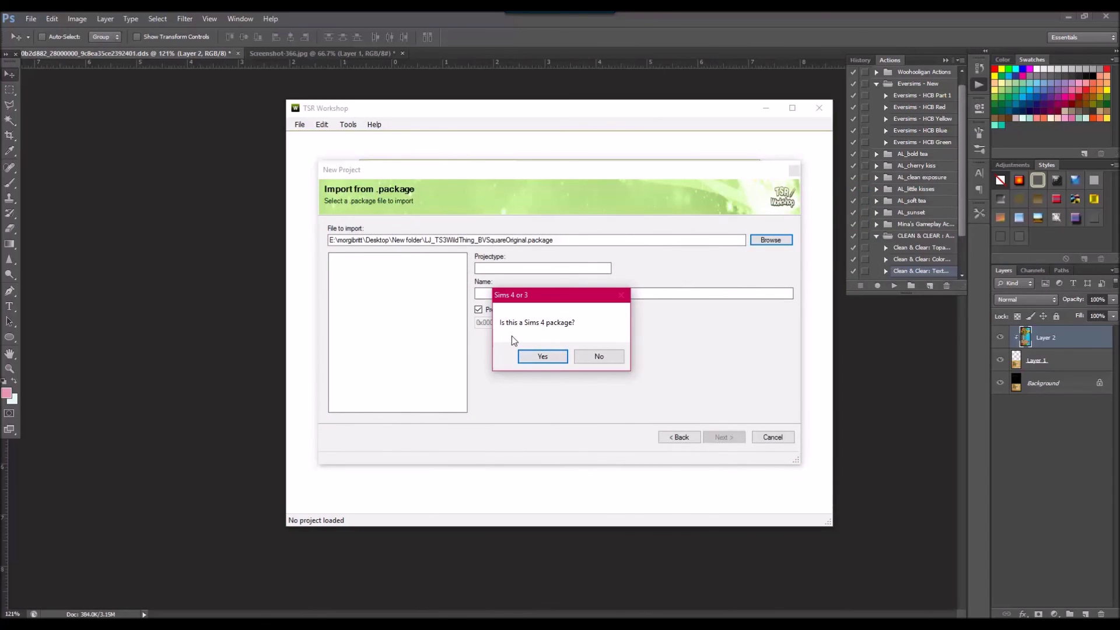
{"action": "left_click", "coordinate": [609, 355]}
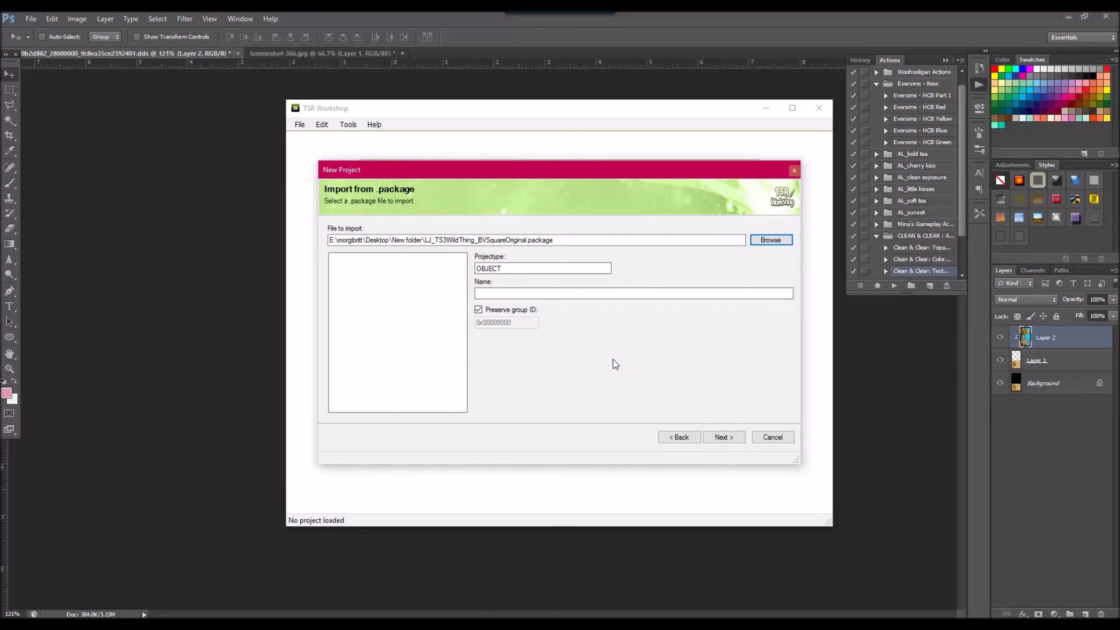
{"action": "left_click", "coordinate": [735, 437]}
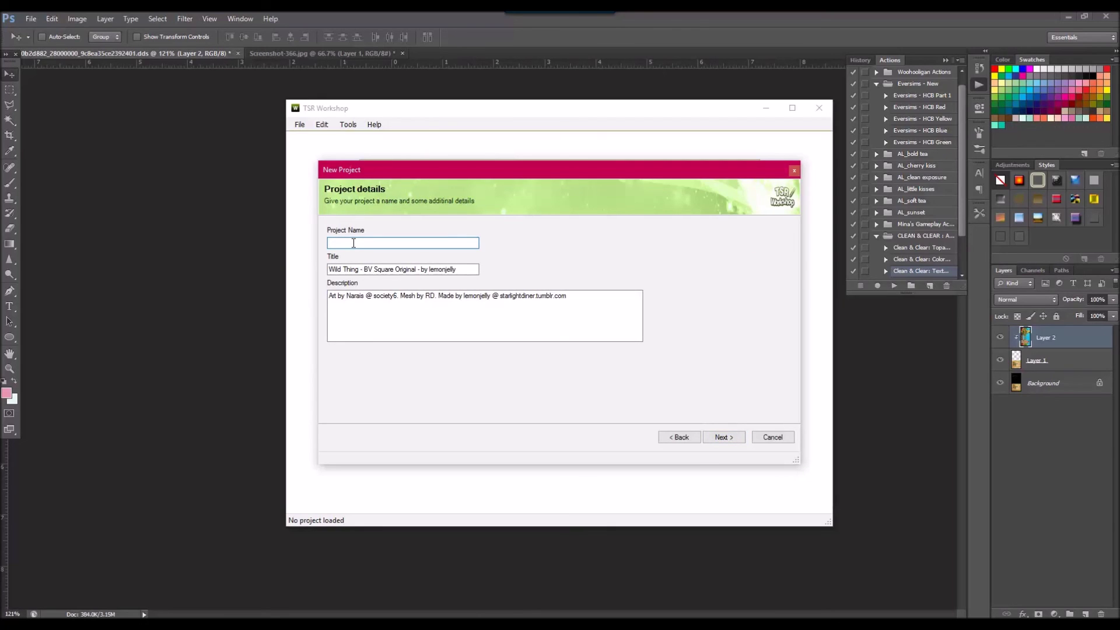
Step: Name the project EveberryWedding2 and retitle it 'Eveberry Wedding - BV Square Original' with the morg credit
{"action": "type", "text": "EveberryWedding2"}
{"action": "left_click", "coordinate": [477, 269]}
{"action": "left_click", "coordinate": [421, 270]}
{"action": "type", "text": "-"}
{"action": "left_click", "coordinate": [363, 270]}
{"action": "left_click_drag", "start_coordinate": [359, 270], "coordinate": [312, 270]}
{"action": "type", "text": "Evebe"}
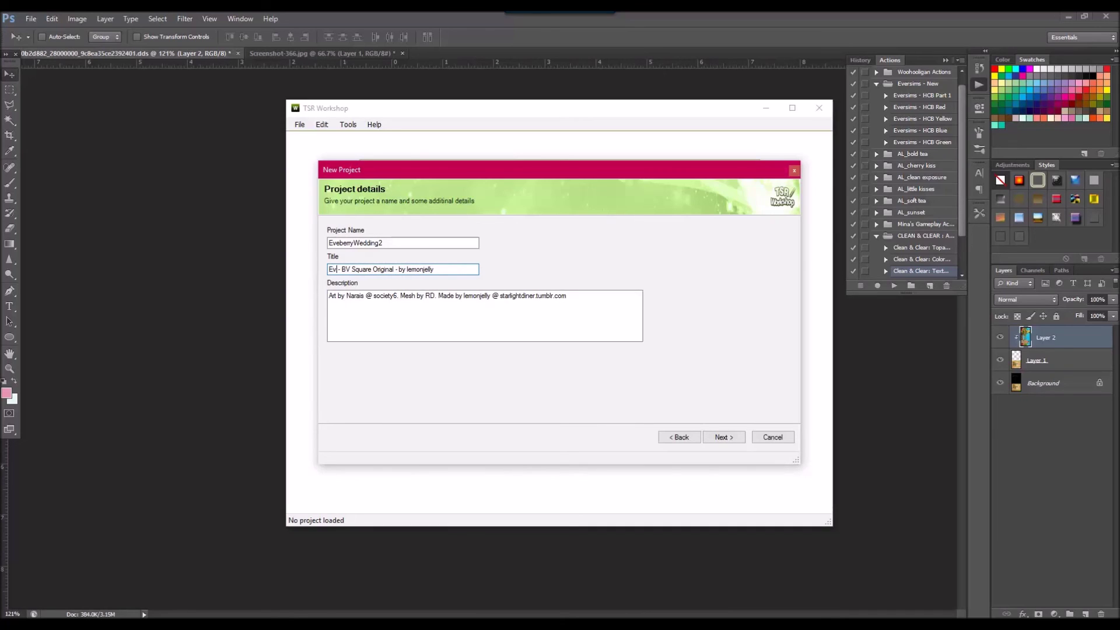
{"action": "type", "text": "rry We"}
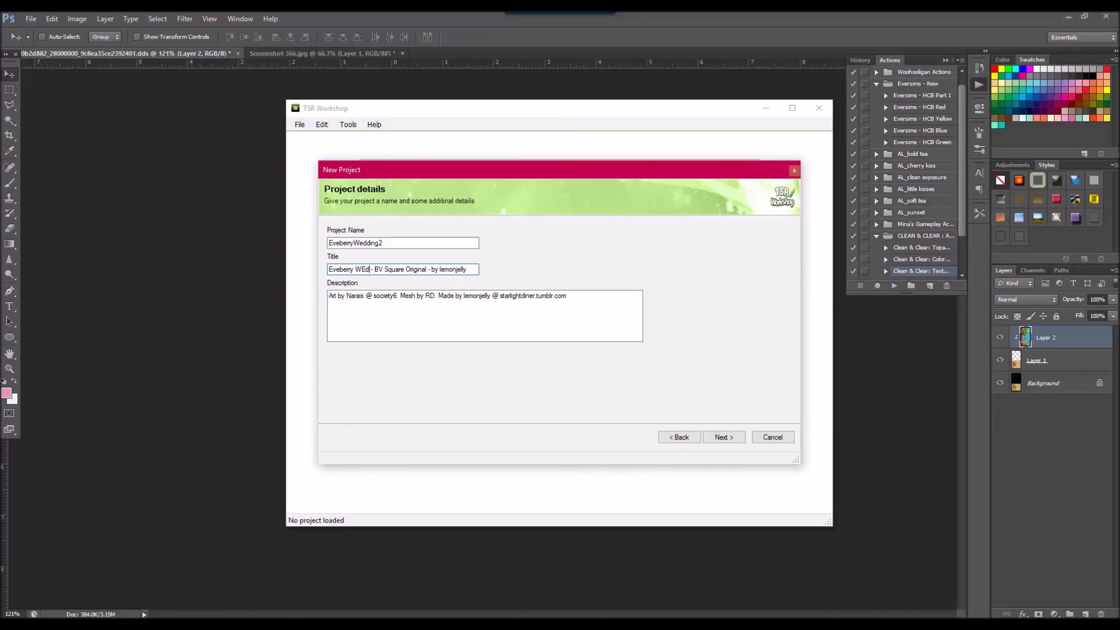
{"action": "type", "text": "dding"}
{"action": "left_click_drag", "start_coordinate": [450, 269], "coordinate": [523, 274]}
{"action": "type", "text": "morgibritt"}
Step: Change the Description's maker credit to morgibritt and finish the wizard
{"action": "left_click", "coordinate": [362, 296]}
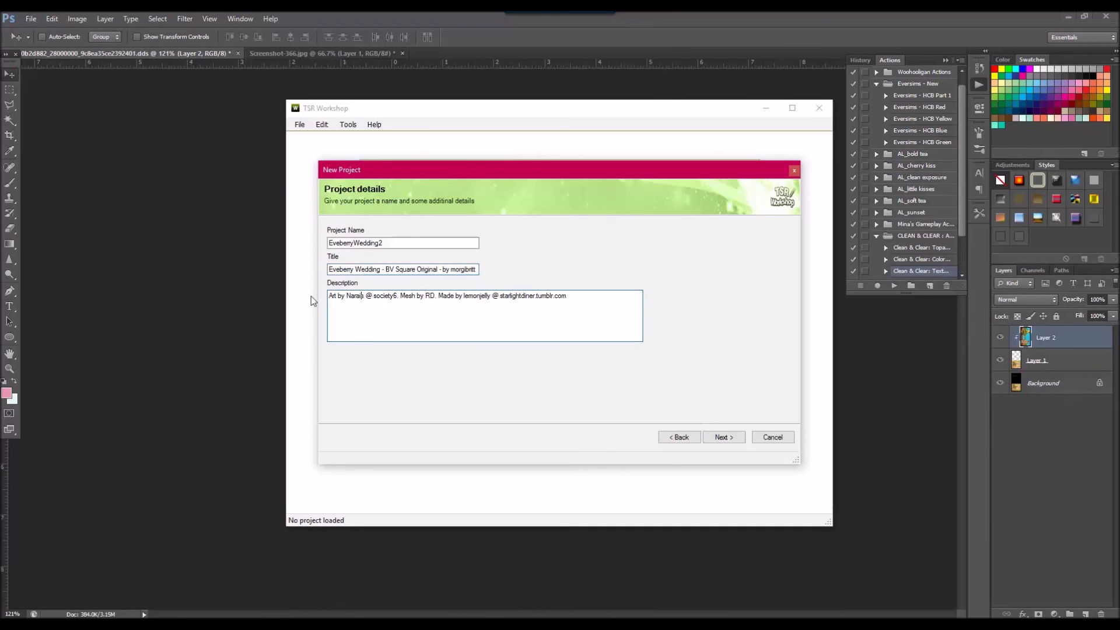
{"action": "left_click_drag", "start_coordinate": [331, 296], "coordinate": [403, 296]}
{"action": "left_click", "coordinate": [472, 311]}
{"action": "left_click_drag", "start_coordinate": [436, 295], "coordinate": [605, 297]}
{"action": "left_click", "coordinate": [498, 294]}
{"action": "left_click_drag", "start_coordinate": [464, 297], "coordinate": [493, 299]}
{"action": "type", "text": "morgibritt"}
{"action": "key", "text": "BackSpace"}
{"action": "key", "text": "BackSpace"}
{"action": "key", "text": "BackSpace"}
{"action": "key", "text": "BackSpace"}
{"action": "key", "text": "BackSpace"}
{"action": "key", "text": "BackSpace"}
{"action": "key", "text": "BackSpace"}
{"action": "key", "text": "BackSpace"}
{"action": "key", "text": "BackSpace"}
{"action": "key", "text": "BackSpace"}
{"action": "key", "text": "BackSpace"}
{"action": "key", "text": "BackSpace"}
{"action": "key", "text": "BackSpace"}
{"action": "key", "text": "BackSpace"}
{"action": "type", "text": "morgibritt"}
{"action": "left_click", "coordinate": [730, 437]}
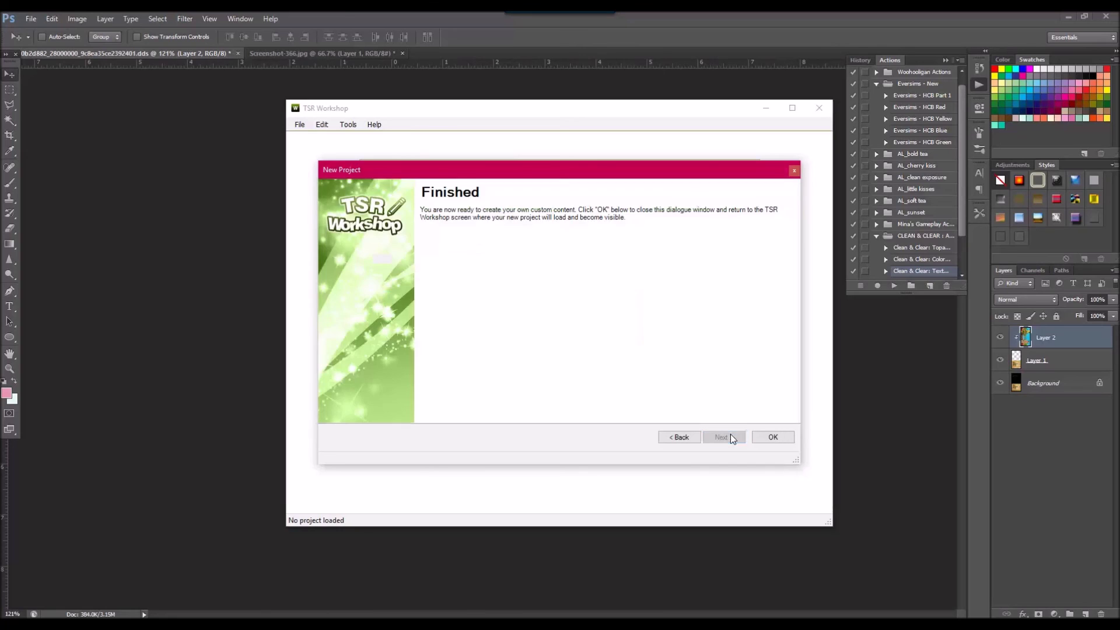
{"action": "left_click", "coordinate": [772, 437]}
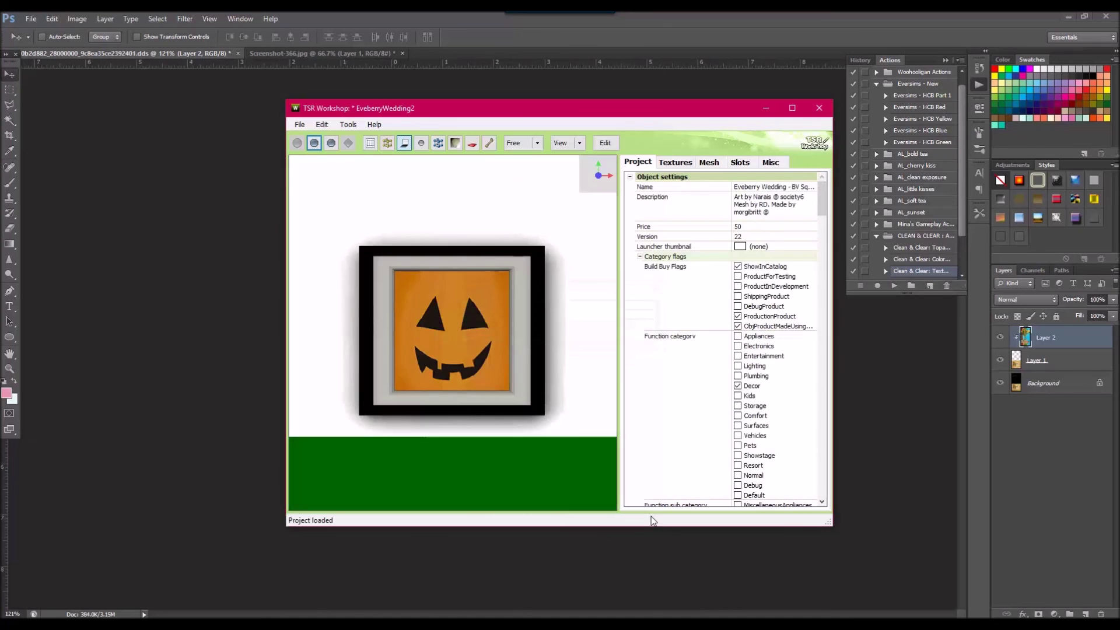
Step: View the jack-o'-lantern Overlay texture in the Image Editor, then cancel without changes
{"action": "left_click", "coordinate": [683, 164]}
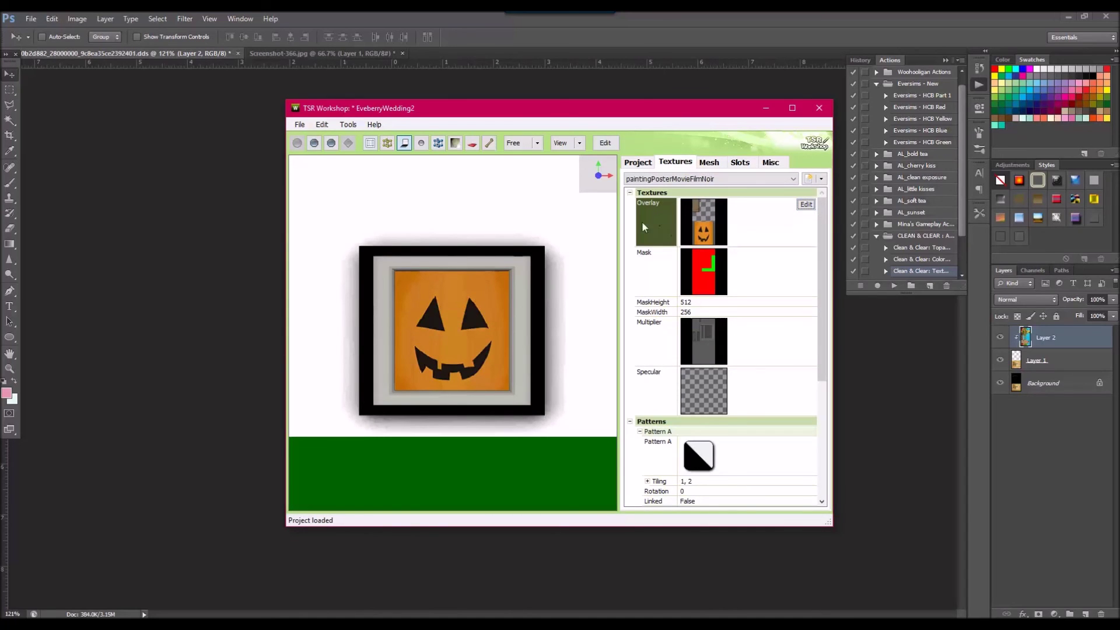
{"action": "left_click", "coordinate": [801, 206]}
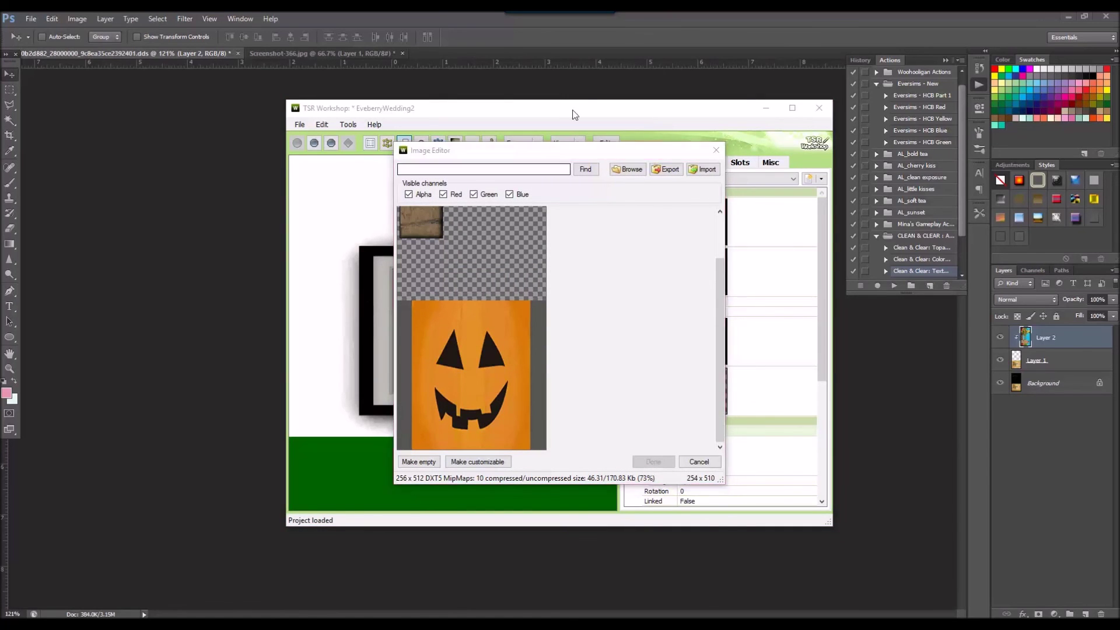
{"action": "left_click_drag", "start_coordinate": [573, 153], "coordinate": [809, 157]}
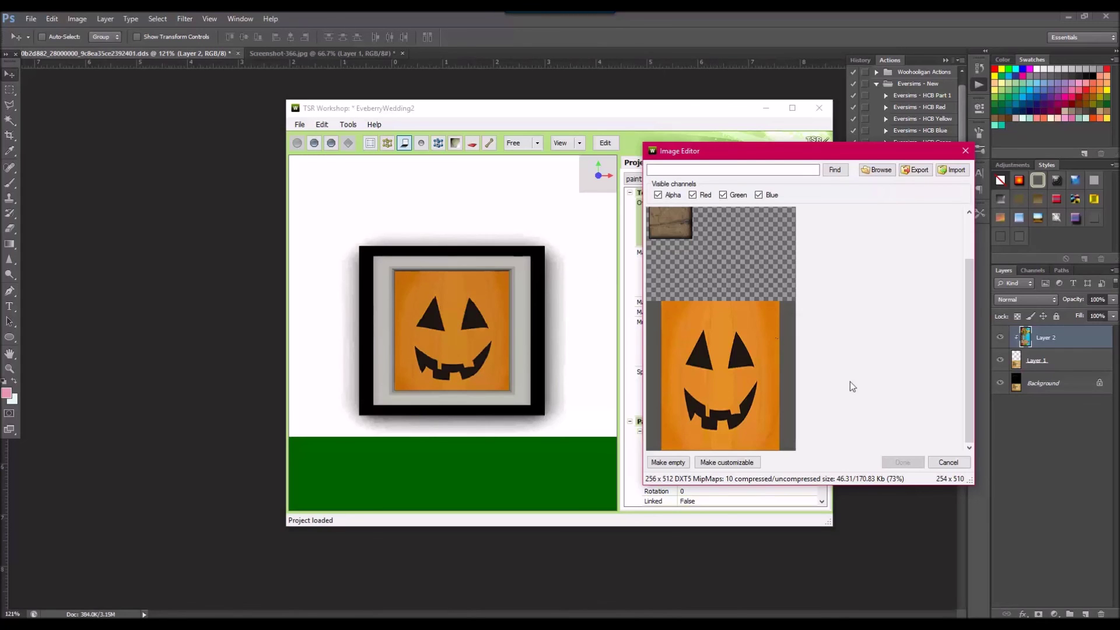
{"action": "left_click_drag", "start_coordinate": [843, 151], "coordinate": [575, 195]}
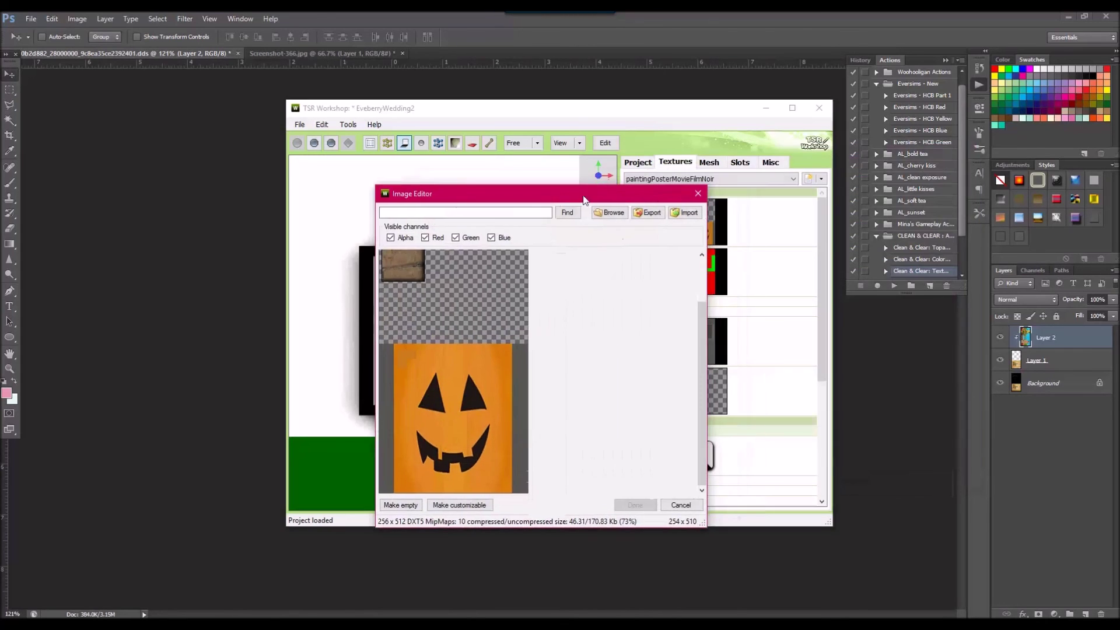
{"action": "left_click", "coordinate": [681, 505]}
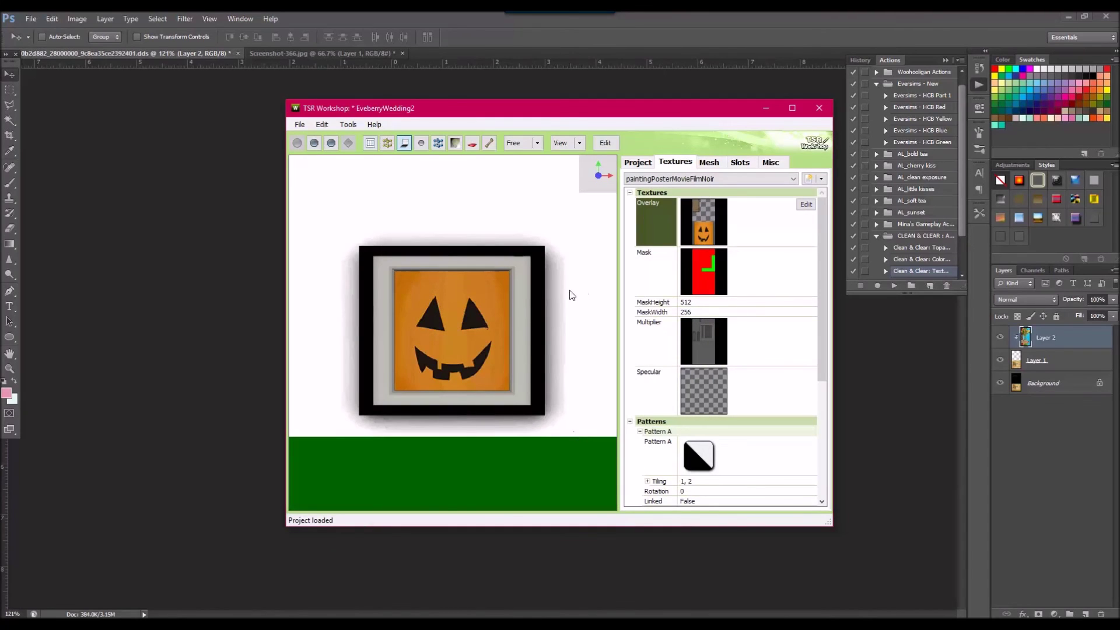